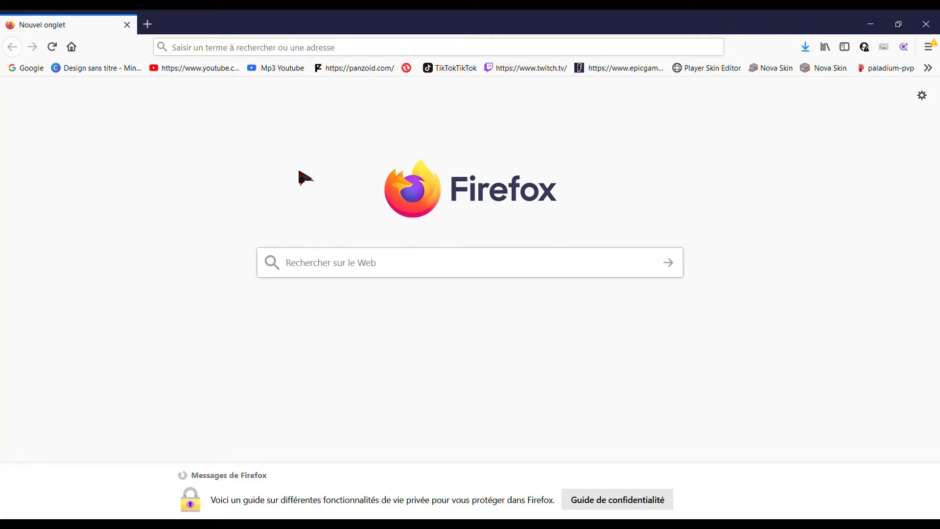
# Search the web for Panzoid.com.
pyautogui.click(340, 267)
pyautogui.write('P')
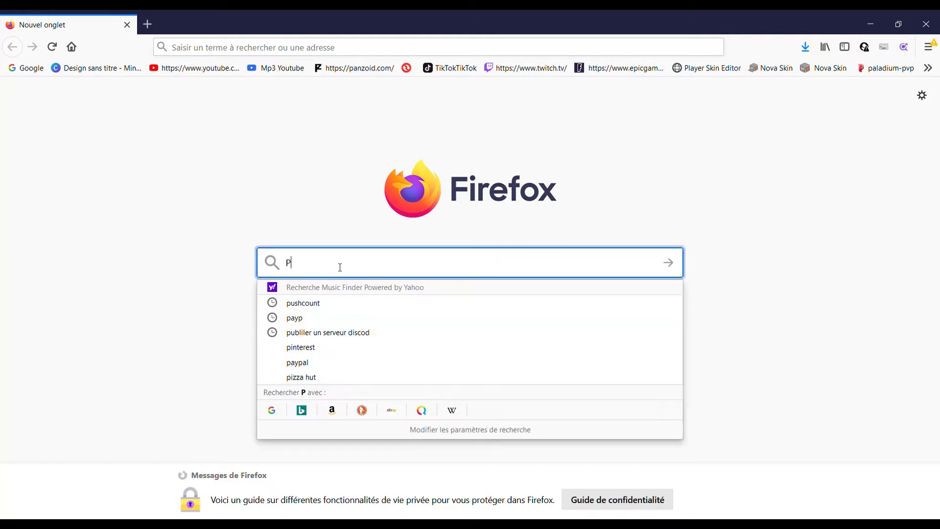
pyautogui.write('anzoid')
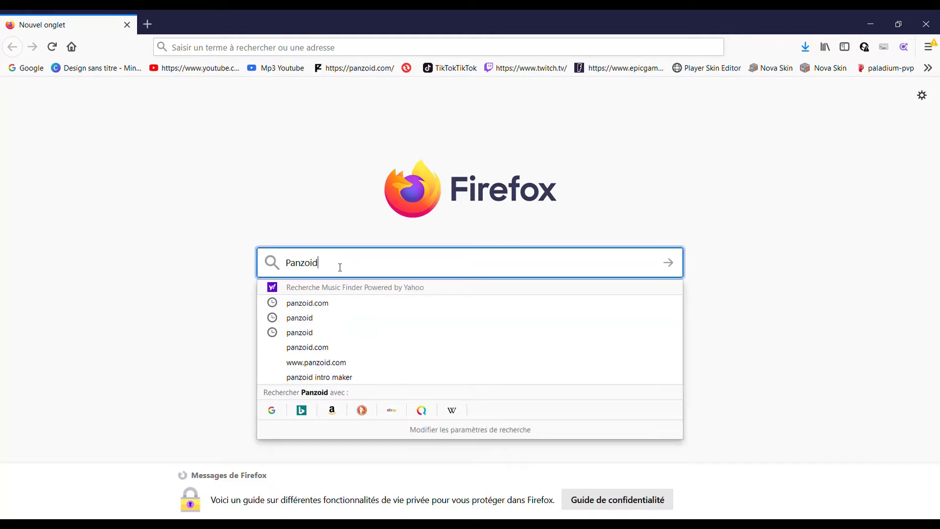
pyautogui.write('.com')
pyautogui.press('Return')
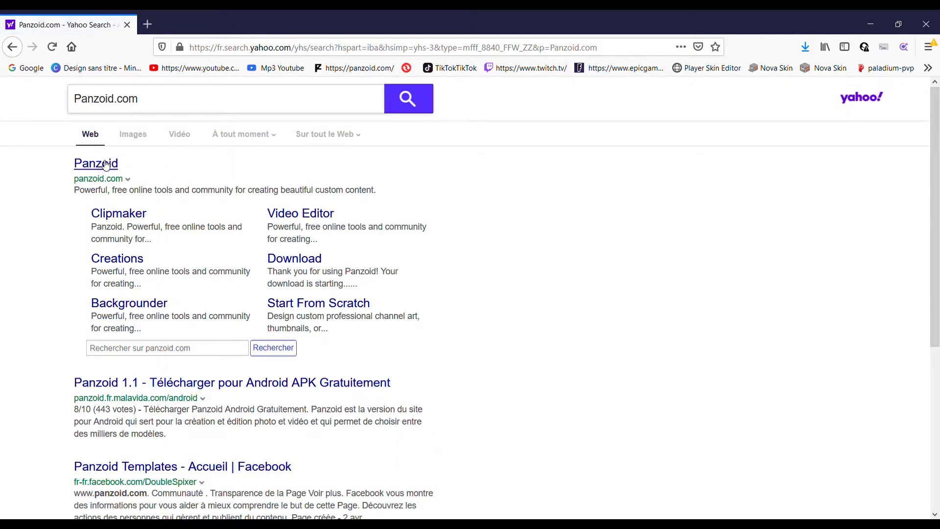
# Open the Panzoid site's Clipmaker tool and start a new project.
pyautogui.click(104, 166)
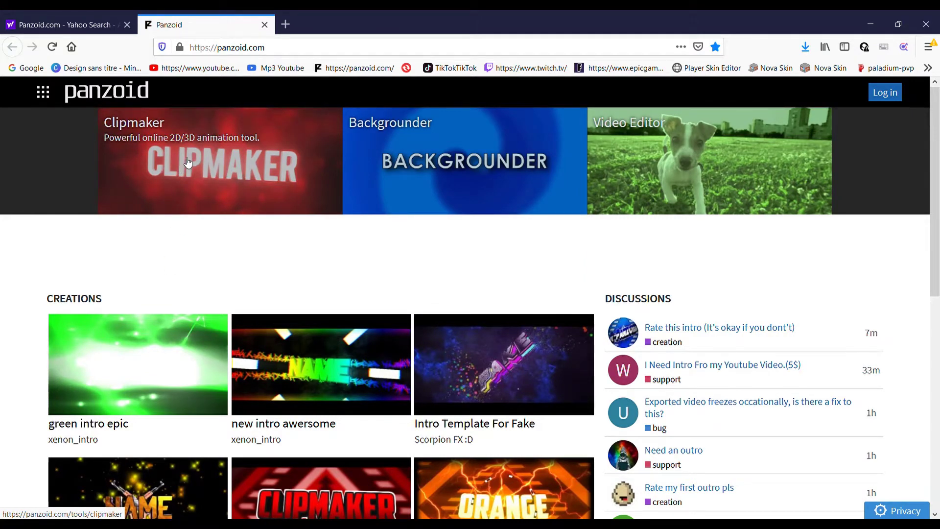
pyautogui.click(189, 163)
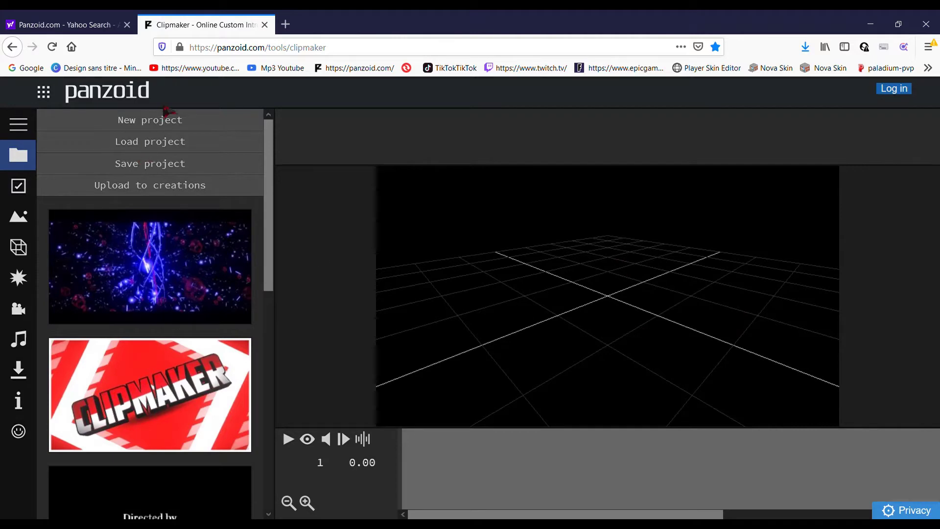
pyautogui.click(169, 126)
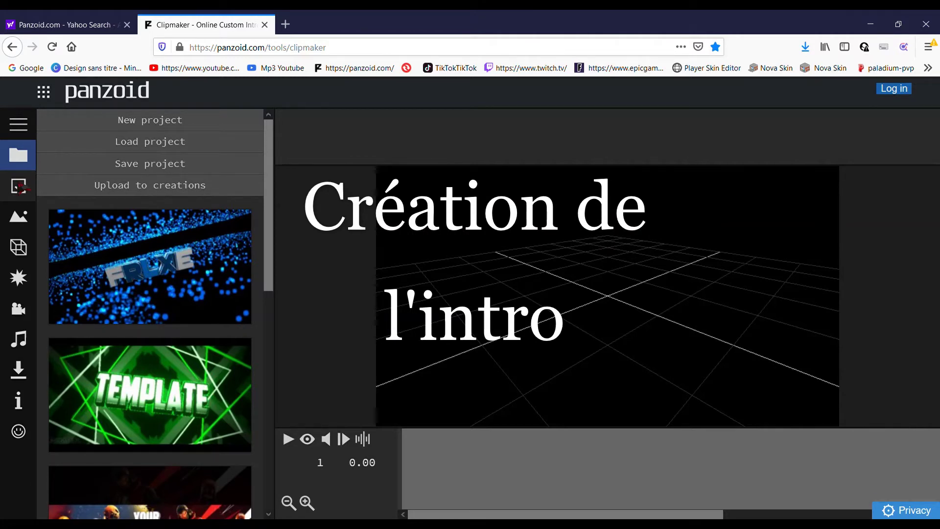
# Set the project's video resolution to 1920x1080 (1080p) and its frame rate to 30.
pyautogui.click(20, 187)
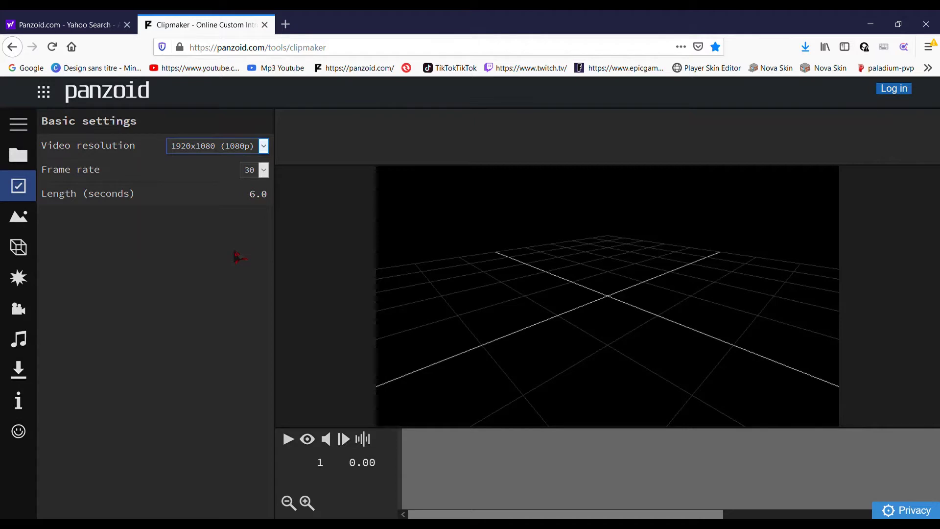
pyautogui.press('Home')
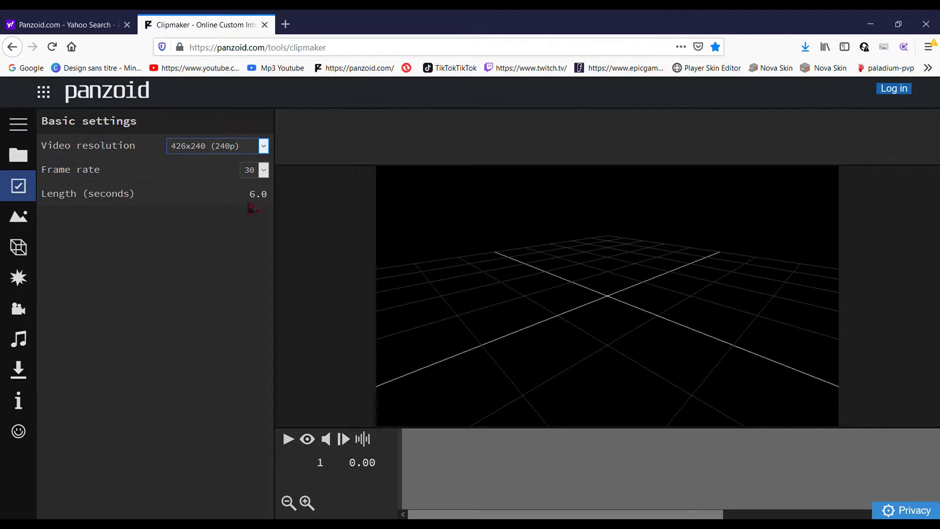
pyautogui.press('End')
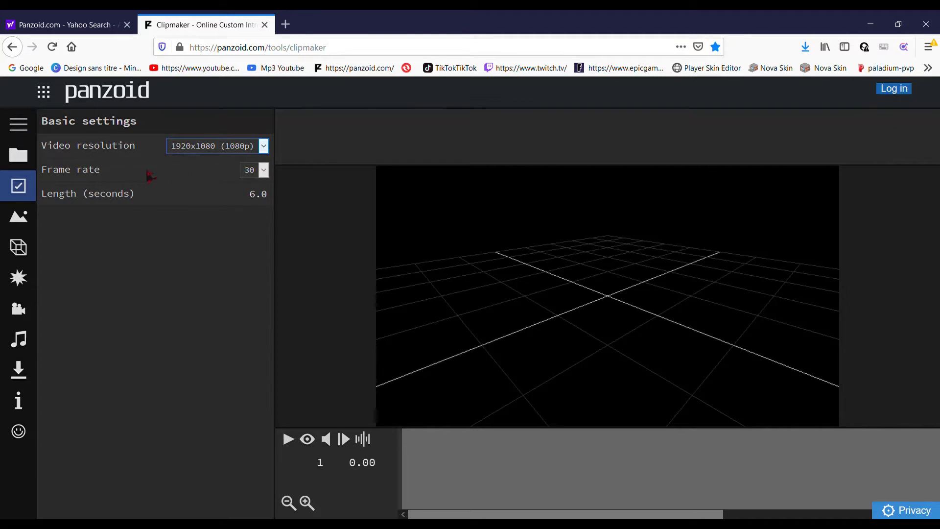
pyautogui.click(264, 170)
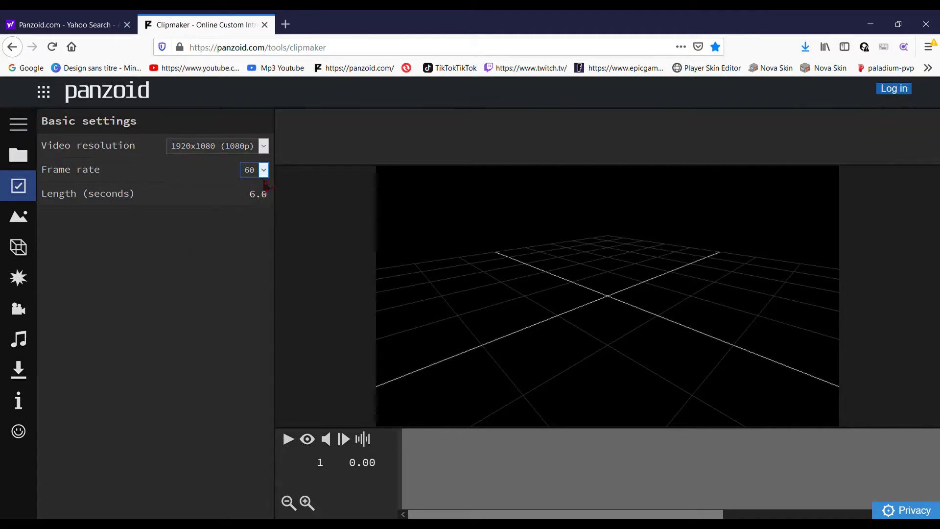
pyautogui.press('Up')
# Set the project's video length to 5.0 seconds.
pyautogui.moveTo(267, 201); pyautogui.dragTo(175, 208)
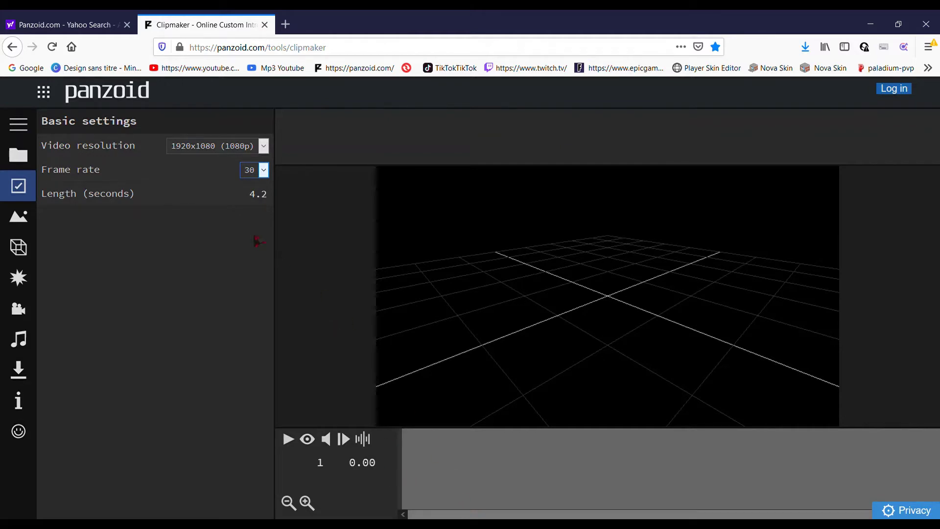
pyautogui.moveTo(255, 206); pyautogui.dragTo(212, 224)
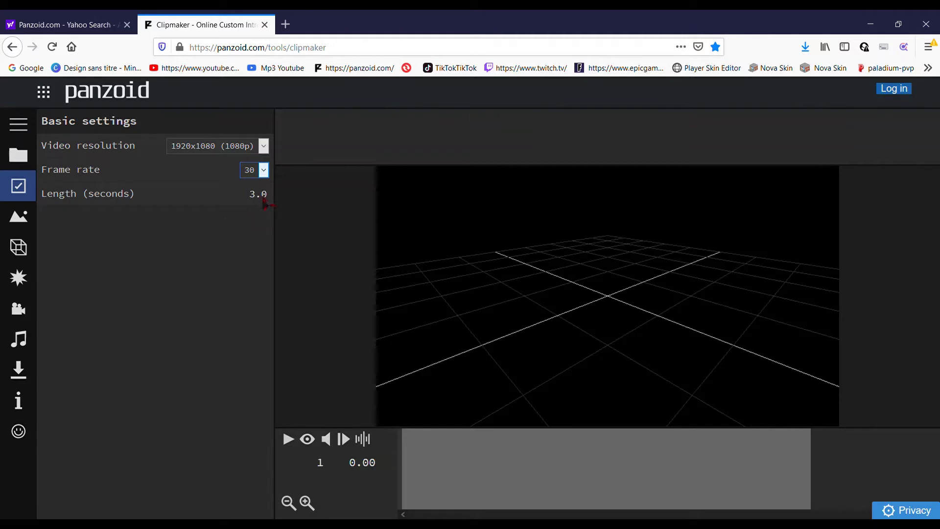
pyautogui.moveTo(262, 203); pyautogui.dragTo(371, 278)
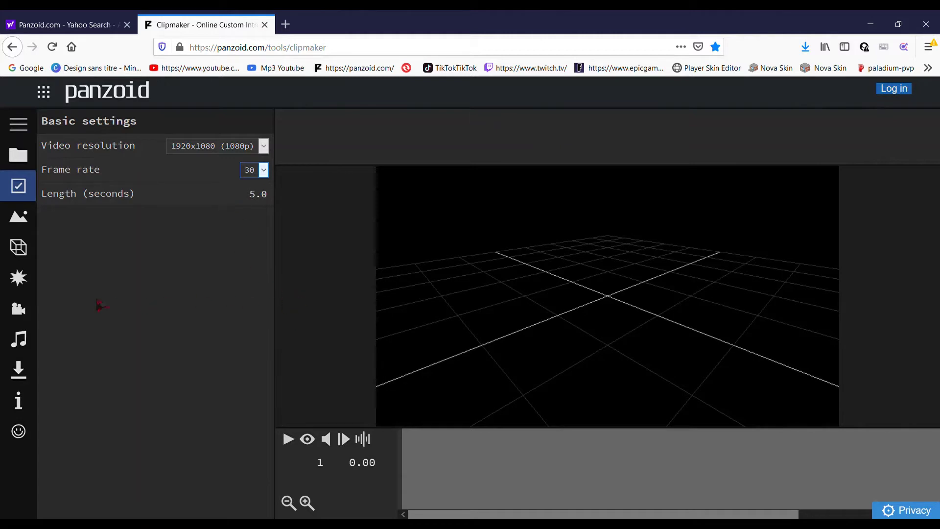
# Apply the Outdoor scene with the thick clouds water sky and show it through the camera.
pyautogui.click(15, 219)
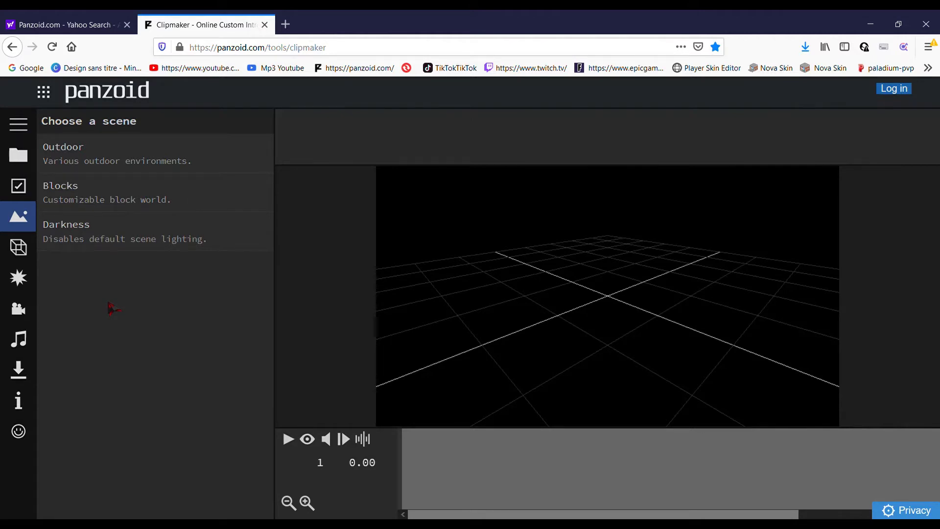
pyautogui.click(70, 165)
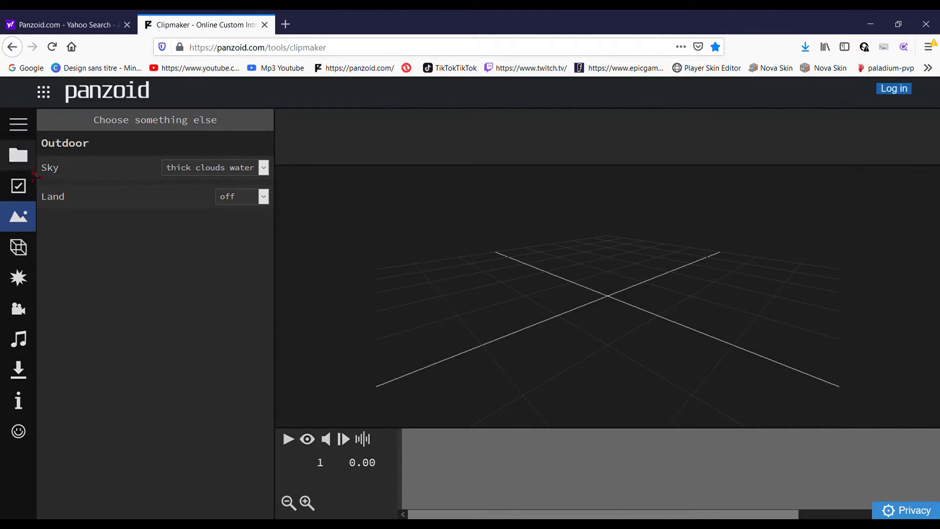
pyautogui.click(307, 441)
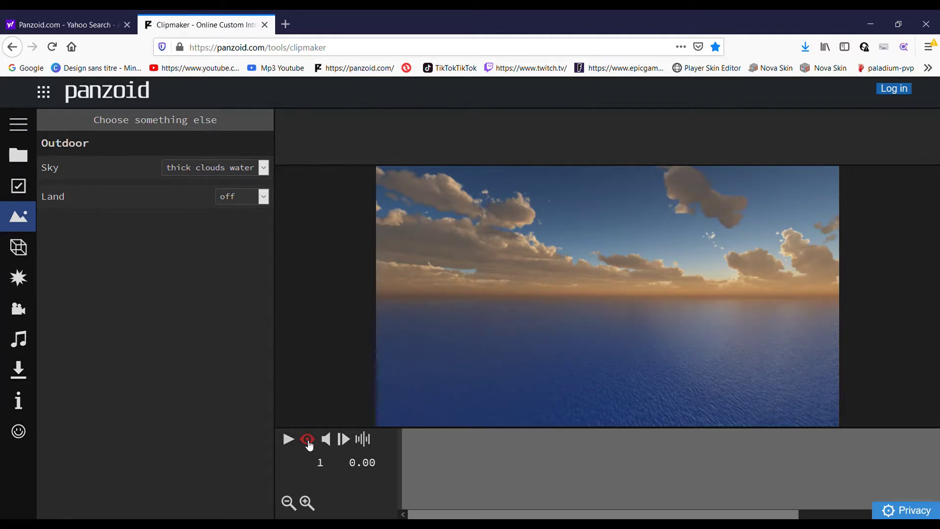
# Compare the camera's view of the cloudy water scene with the free 3D view from other angles.
pyautogui.click(308, 440)
pyautogui.moveTo(414, 364); pyautogui.dragTo(739, 326)
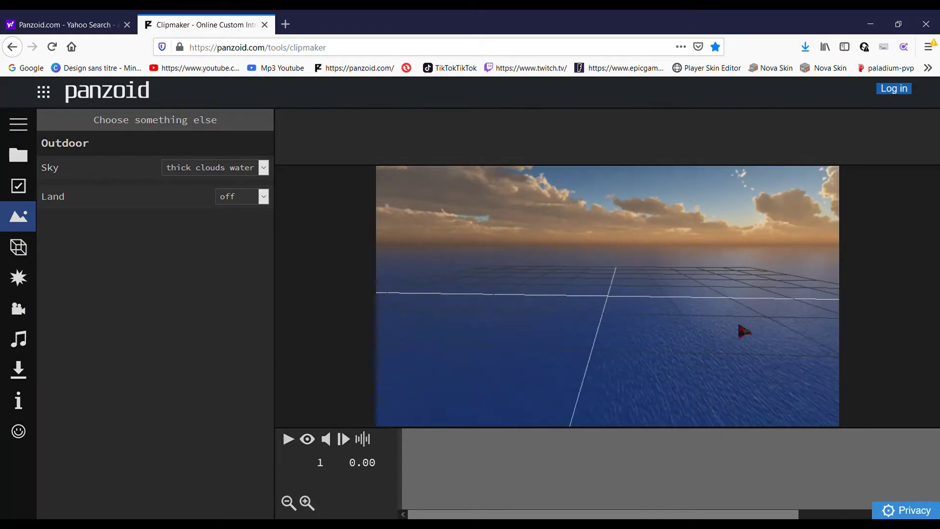
pyautogui.click(307, 439)
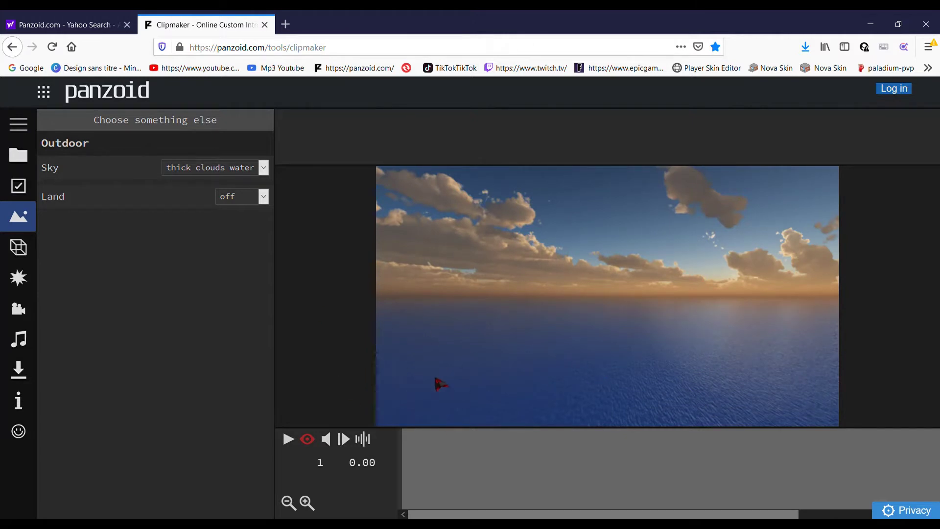
pyautogui.click(308, 438)
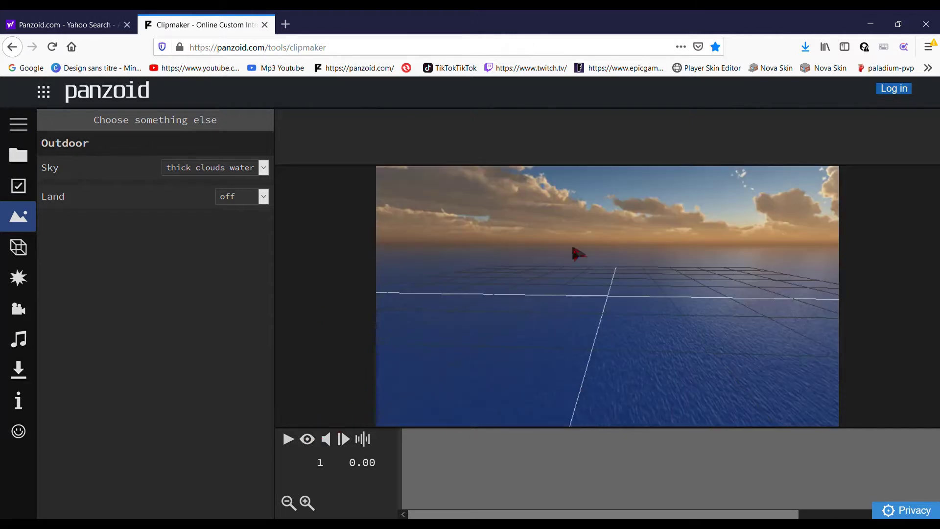
pyautogui.moveTo(636, 340)
pyautogui.mouseDown()
pyautogui.moveTo(602, 377)
pyautogui.moveTo(635, 335)
pyautogui.mouseUp()
pyautogui.click(307, 439)
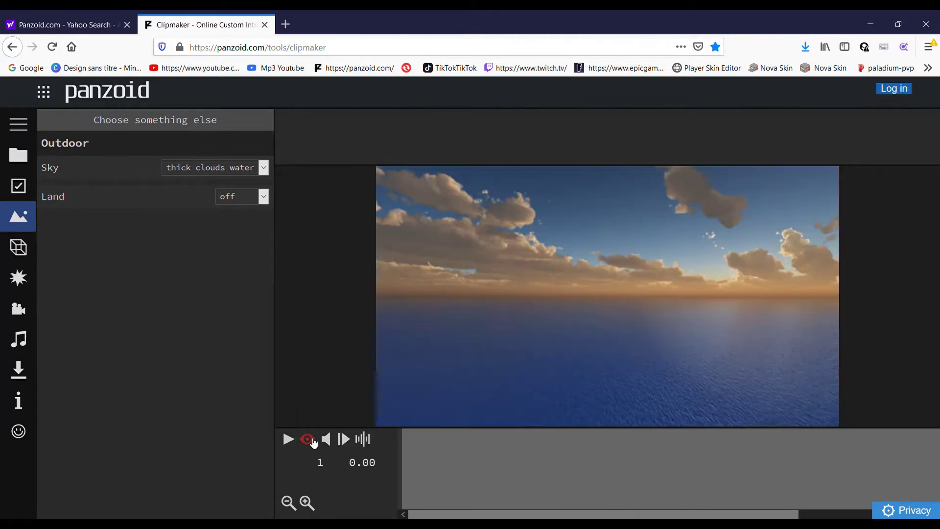
pyautogui.click(307, 439)
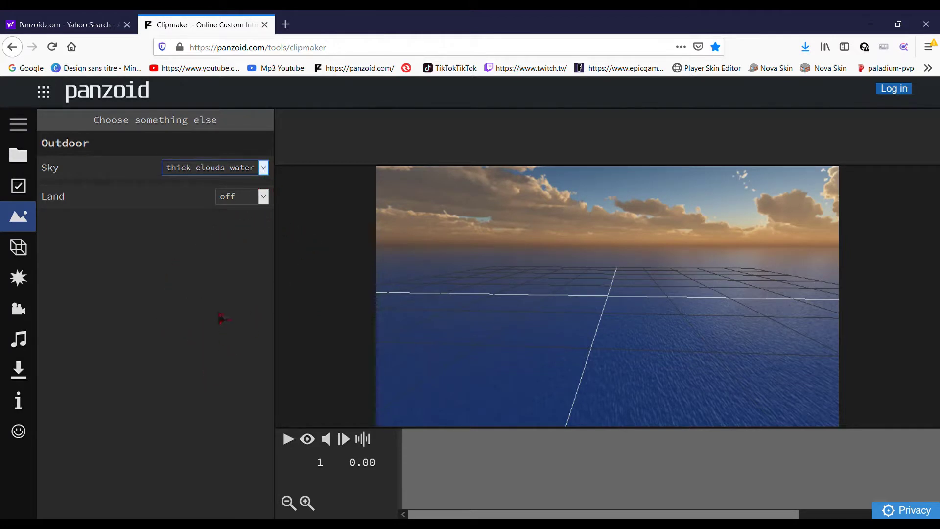
# Set the Outdoor scene's sky to tron and inspect it from different angles.
pyautogui.click(266, 336)
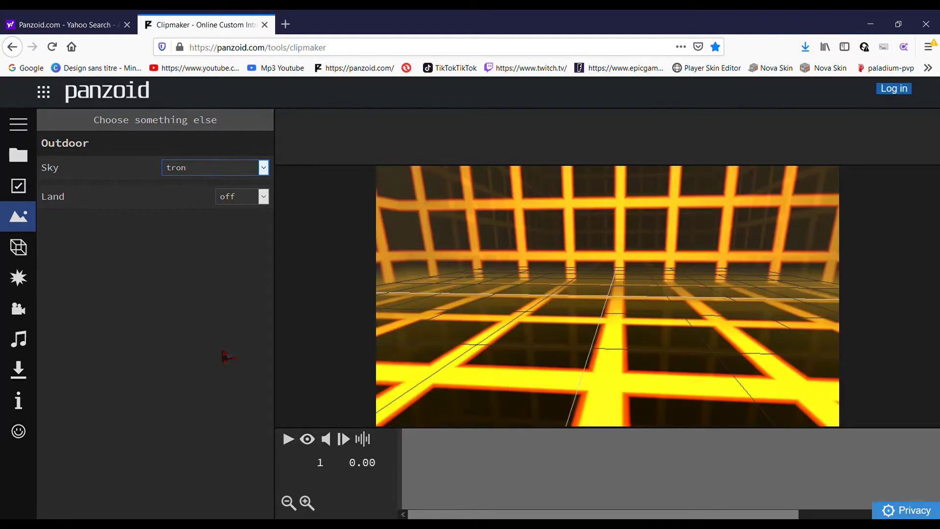
pyautogui.moveTo(609, 310); pyautogui.dragTo(847, 220)
pyautogui.moveTo(632, 310); pyautogui.dragTo(615, 377)
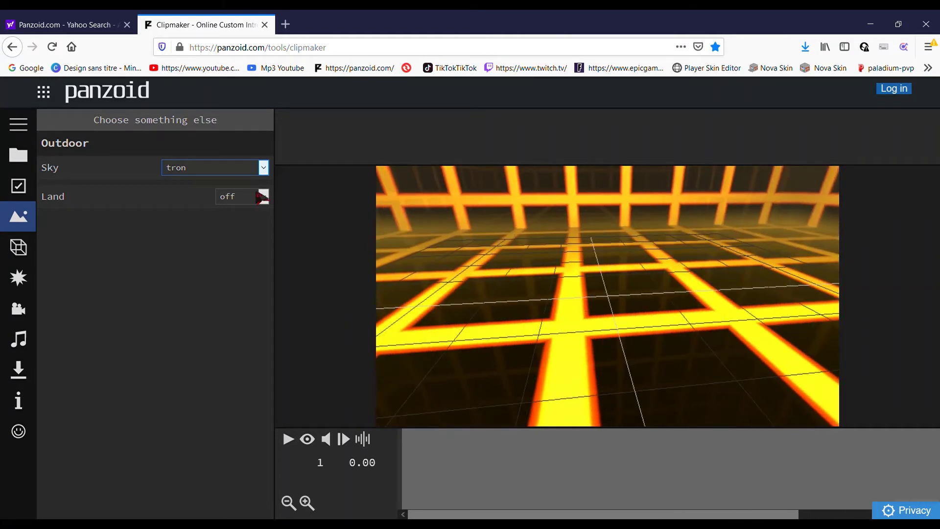
# Change the Outdoor scene's sky to underworld and check it in both the free view and the camera view.
pyautogui.click(218, 359)
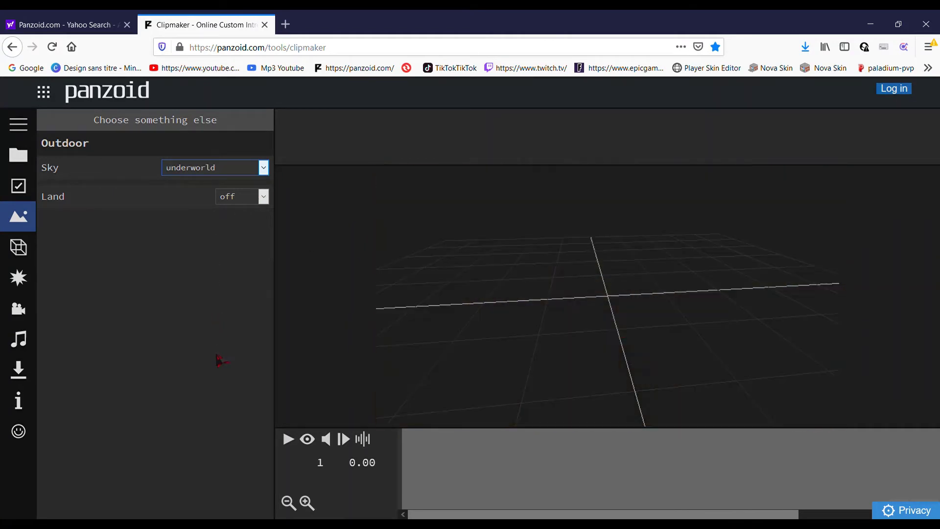
pyautogui.moveTo(487, 316); pyautogui.dragTo(382, 312)
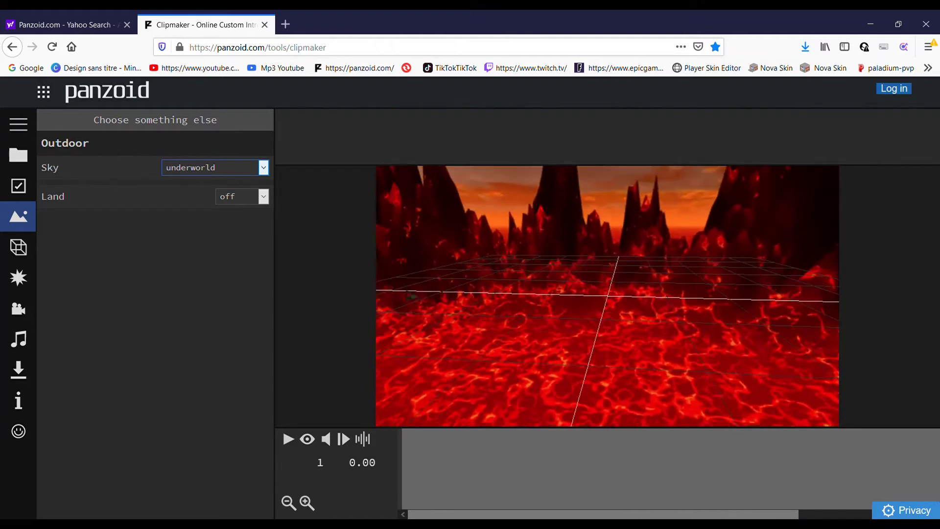
pyautogui.moveTo(642, 286); pyautogui.dragTo(562, 383)
pyautogui.click(307, 439)
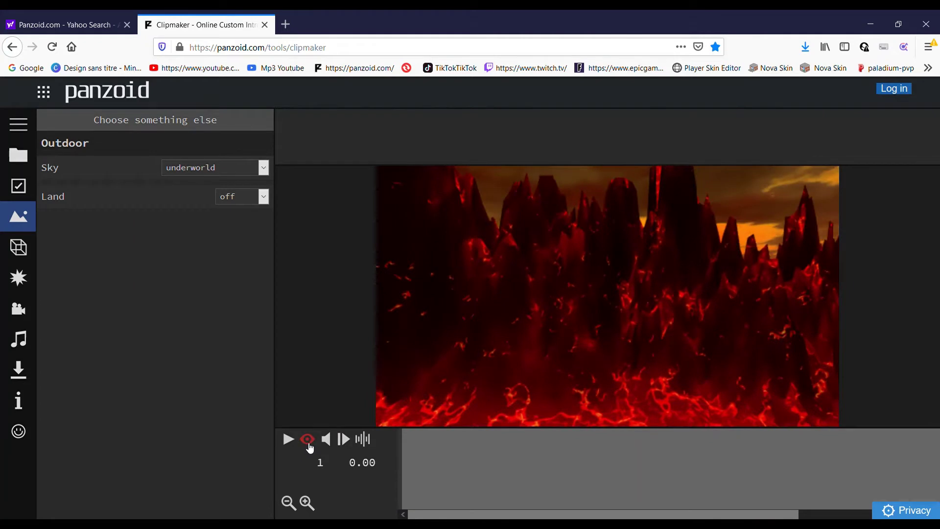
pyautogui.click(307, 439)
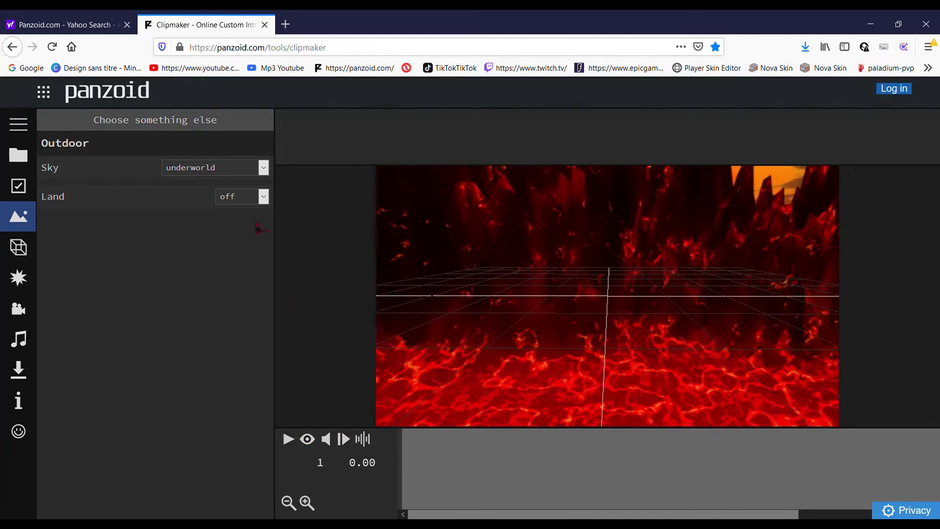
# Try the Outdoor scene's land options, return land to off, and inspect the underworld surroundings.
pyautogui.click(264, 196)
pyautogui.press('Down')
pyautogui.press('Up')
pyautogui.press('Up')
pyautogui.hotkey('shift', 'Tab')
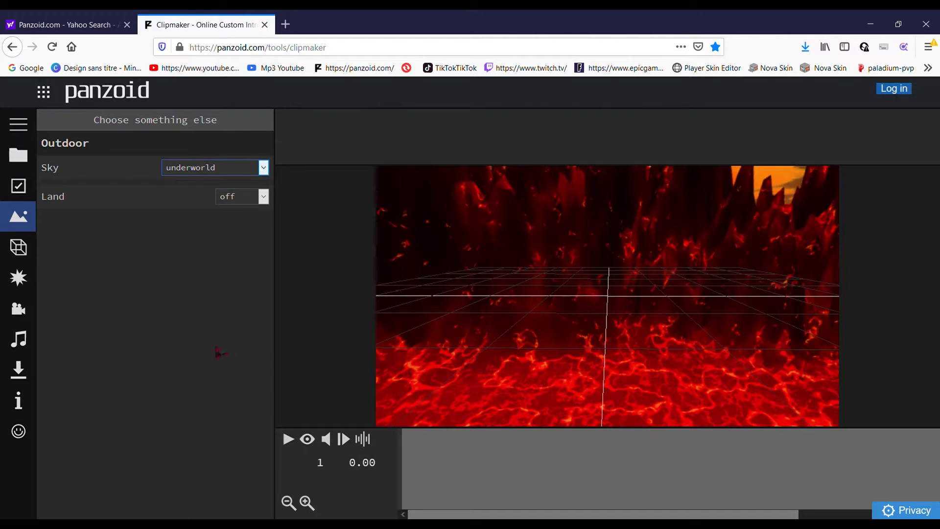
pyautogui.moveTo(711, 318); pyautogui.dragTo(343, 265)
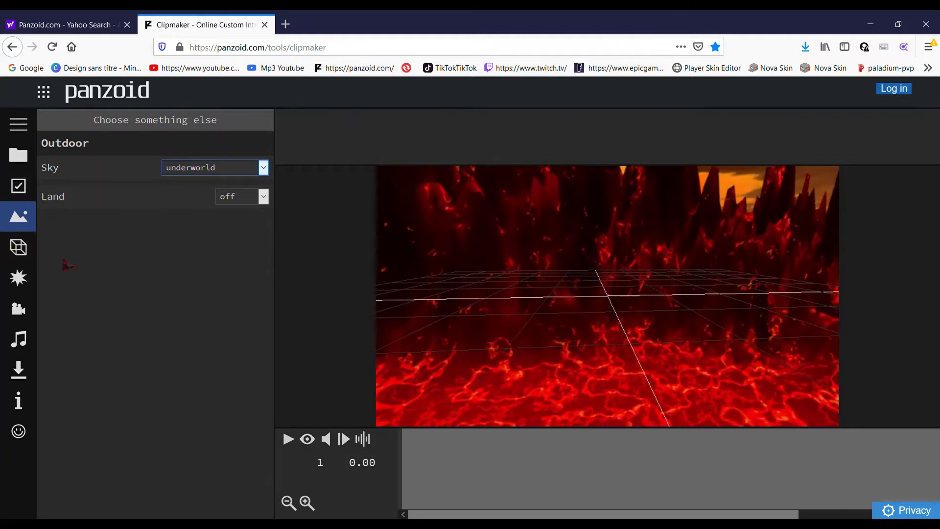
# Try the Blocks scene in place of Outdoor, followed by the Darkness scene and its ambient light setting.
pyautogui.click(173, 126)
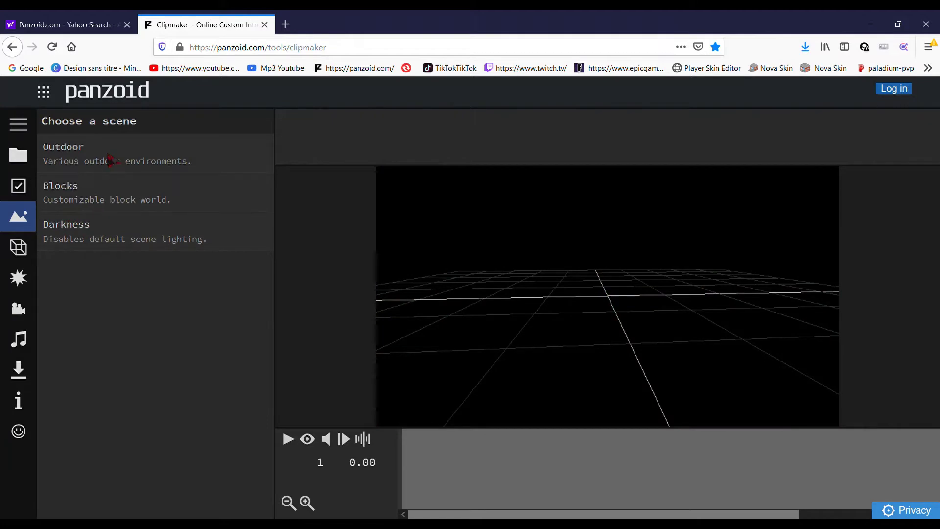
pyautogui.click(98, 195)
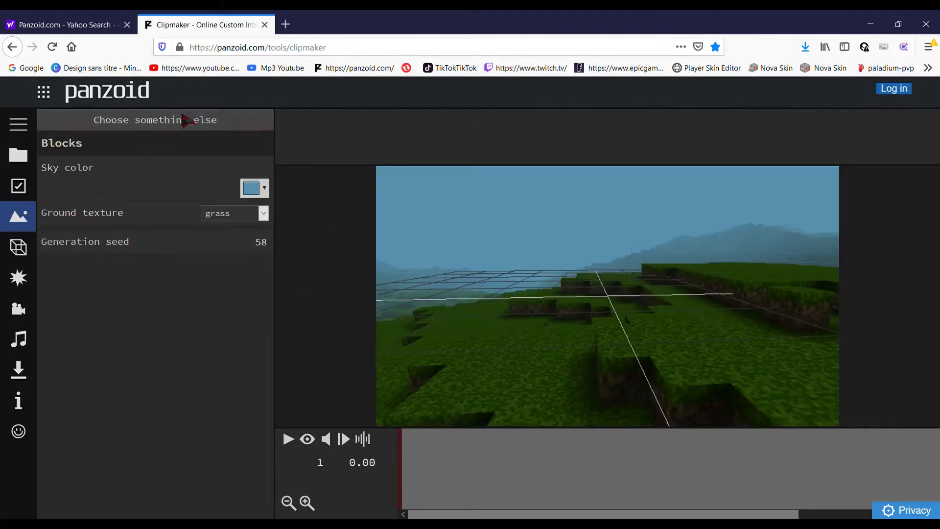
pyautogui.click(185, 121)
pyautogui.click(91, 228)
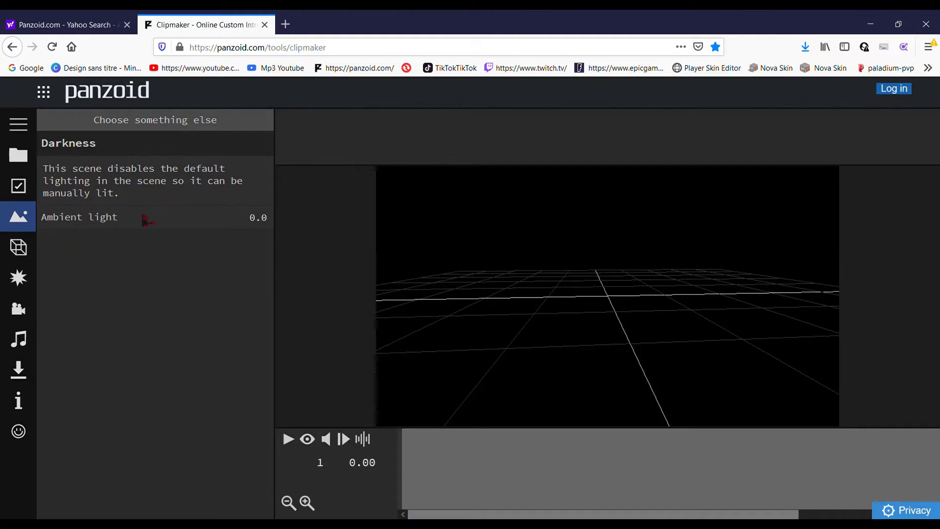
pyautogui.moveTo(144, 220); pyautogui.dragTo(210, 227)
# Replace the Darkness scene with the Outdoor scene and set its sky to tron.
pyautogui.click(152, 124)
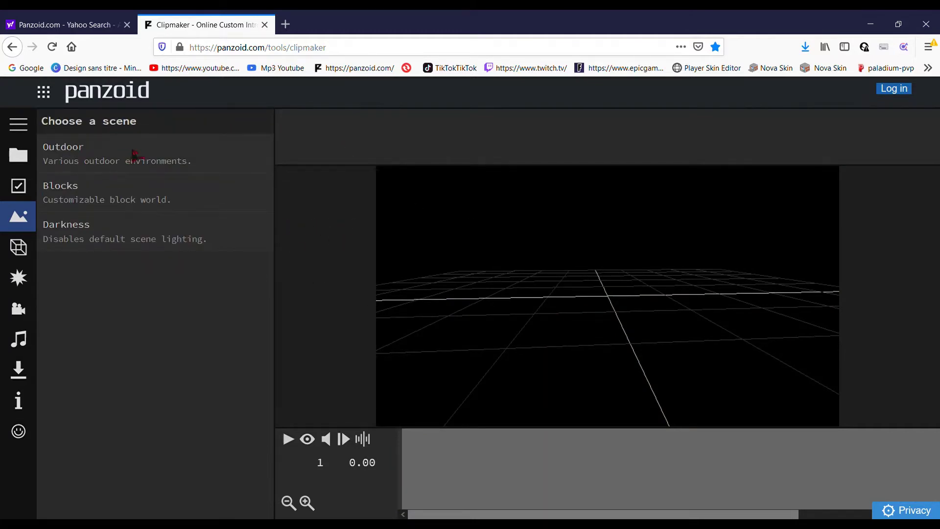
pyautogui.click(146, 157)
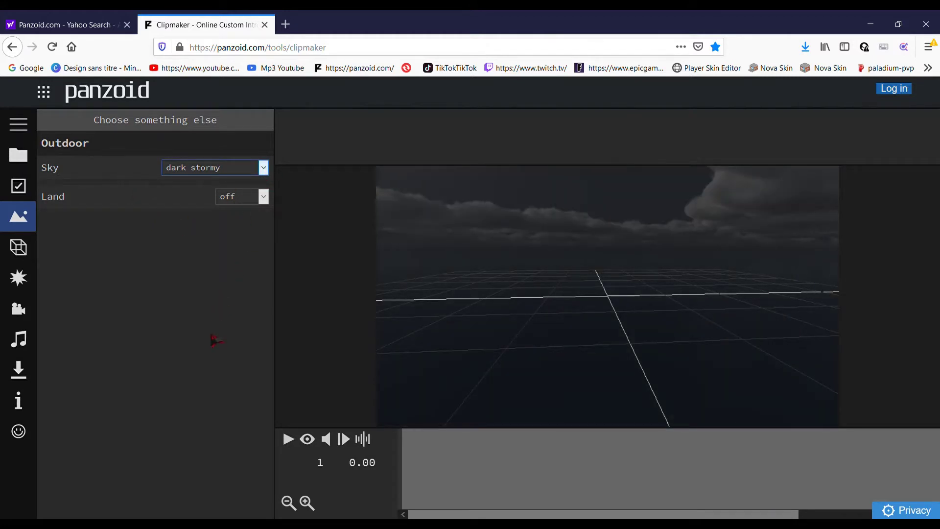
pyautogui.press('Down')
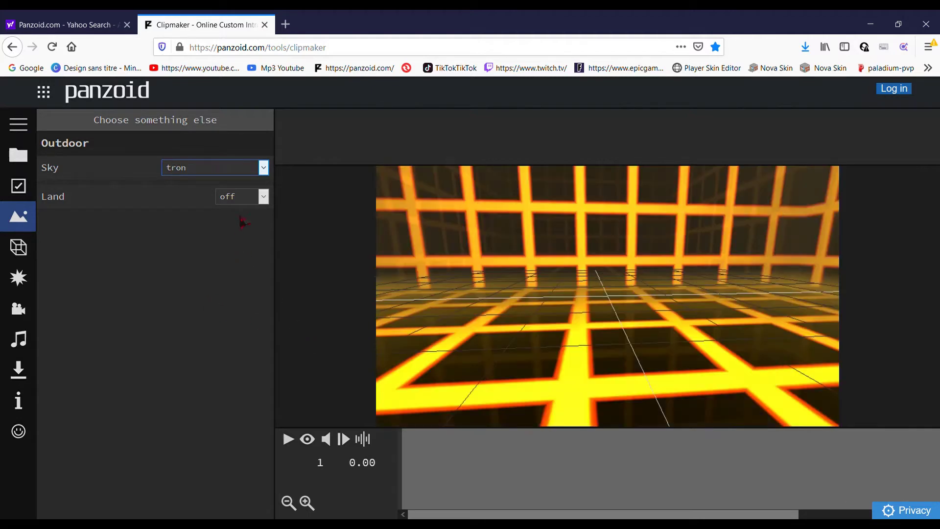
# Set the Outdoor scene's sky to underworld and open the project's object settings.
pyautogui.press('Down')
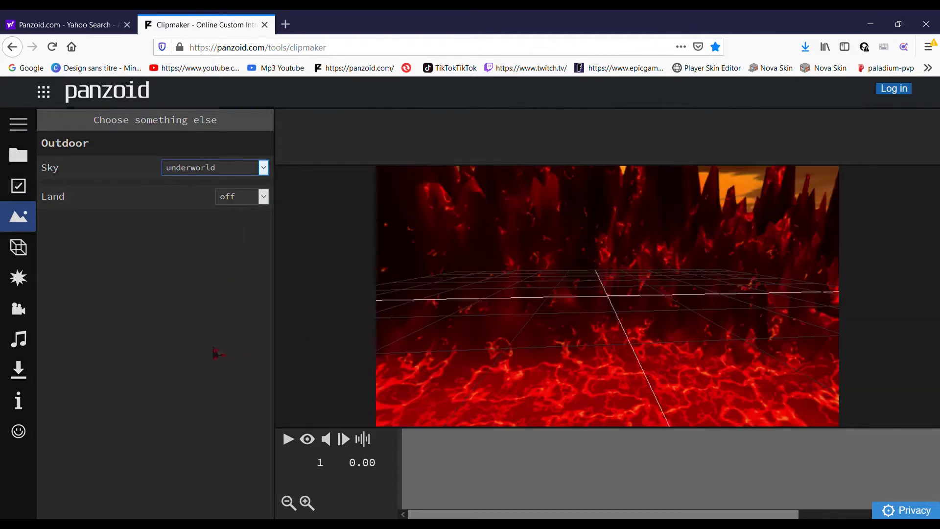
pyautogui.click(18, 247)
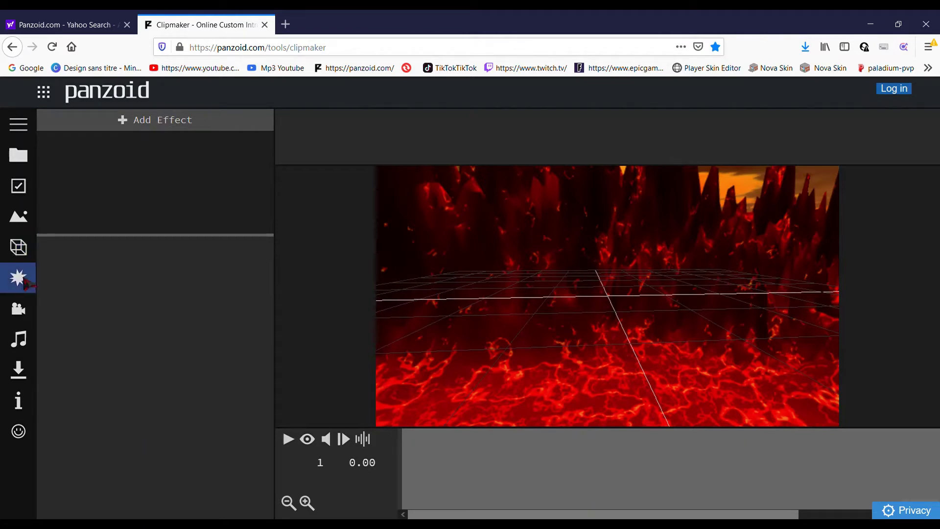
pyautogui.click(24, 296)
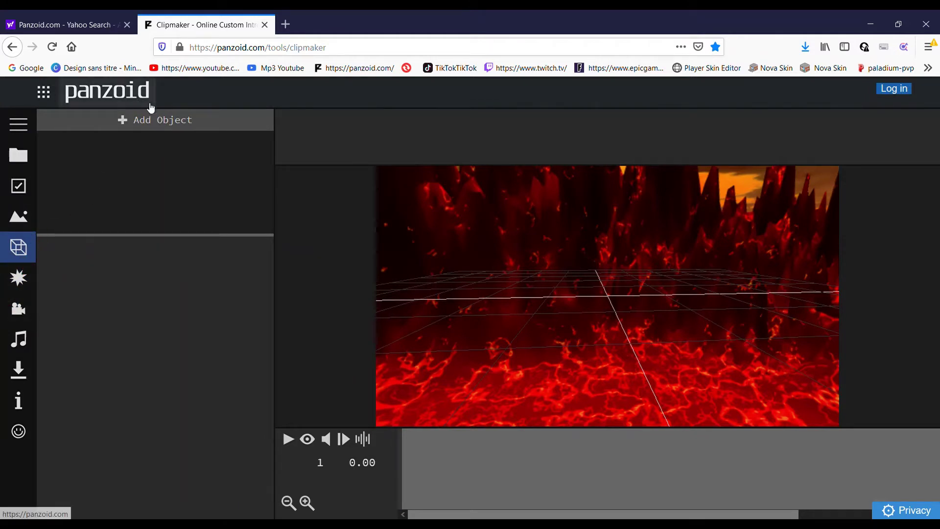
# Add a 3D text object to the scene, select it and delete it again.
pyautogui.click(164, 120)
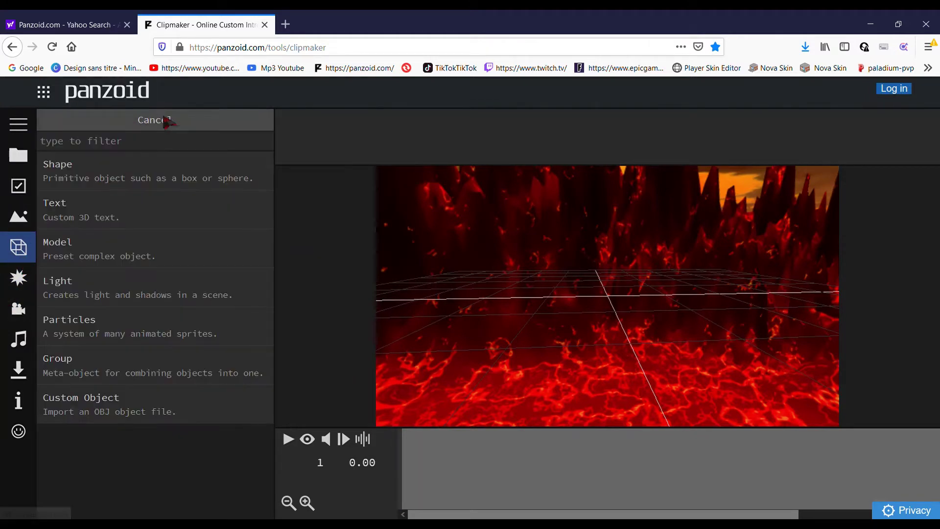
pyautogui.click(123, 223)
pyautogui.click(131, 147)
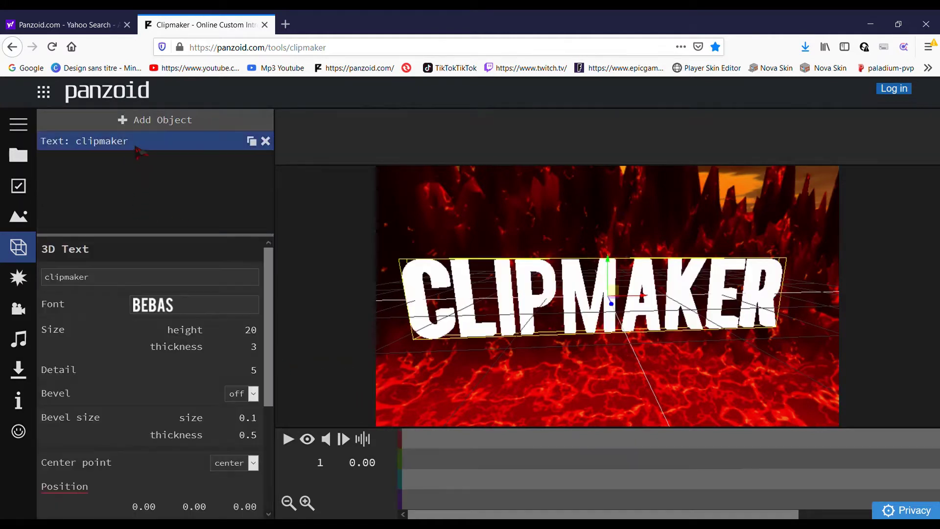
pyautogui.click(263, 148)
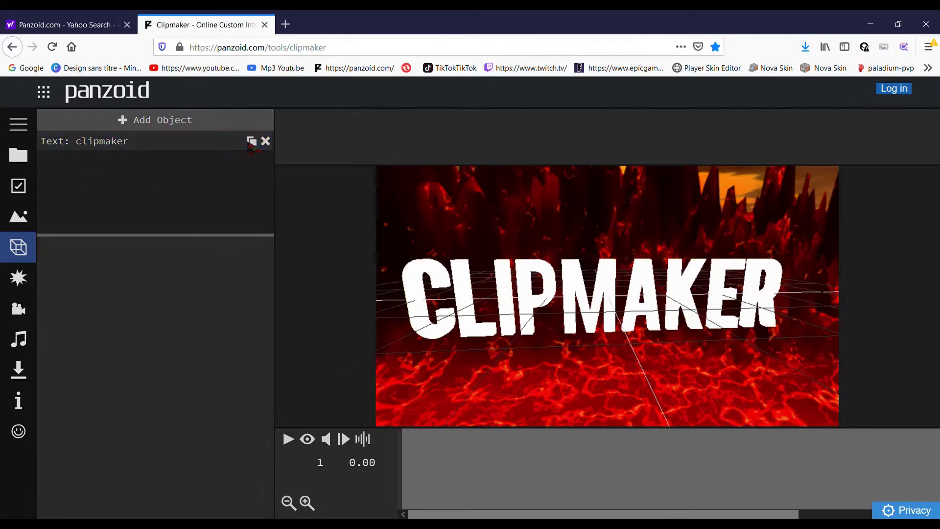
pyautogui.click(122, 144)
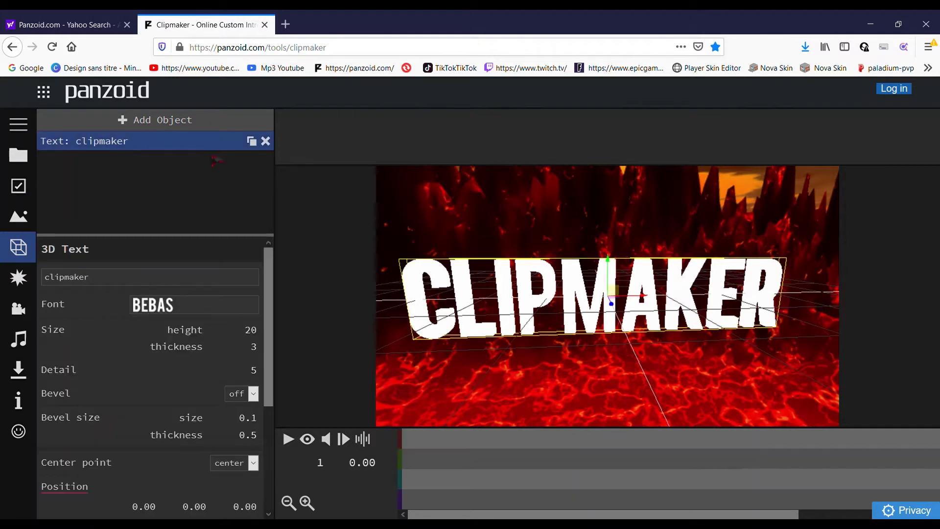
pyautogui.click(265, 145)
pyautogui.click(265, 142)
# Add a new 3D text object and replace its wording with "Bon".
pyautogui.click(162, 121)
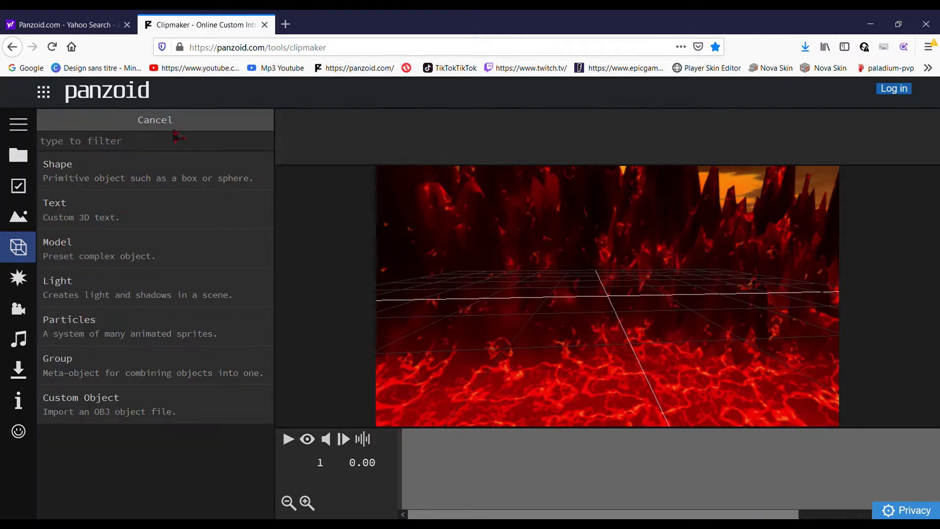
pyautogui.click(140, 219)
pyautogui.click(130, 146)
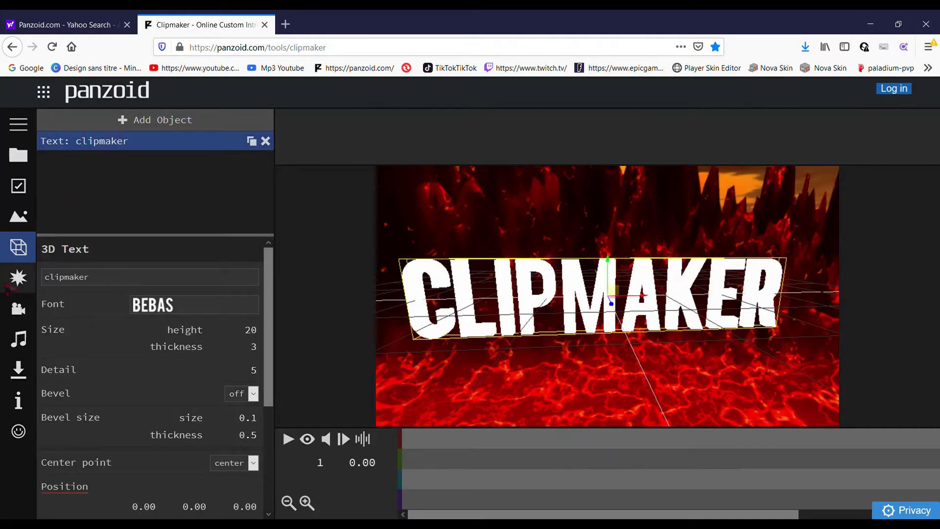
pyautogui.press('Tab')
pyautogui.press('BackSpace')
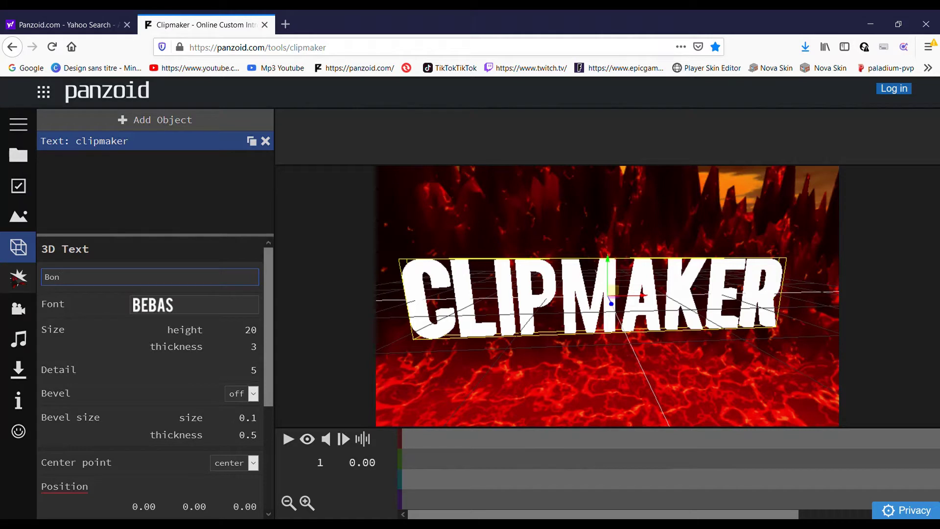
pyautogui.write('Bon')
# Try the griffy and absender fonts on the Bon text.
pyautogui.click(212, 313)
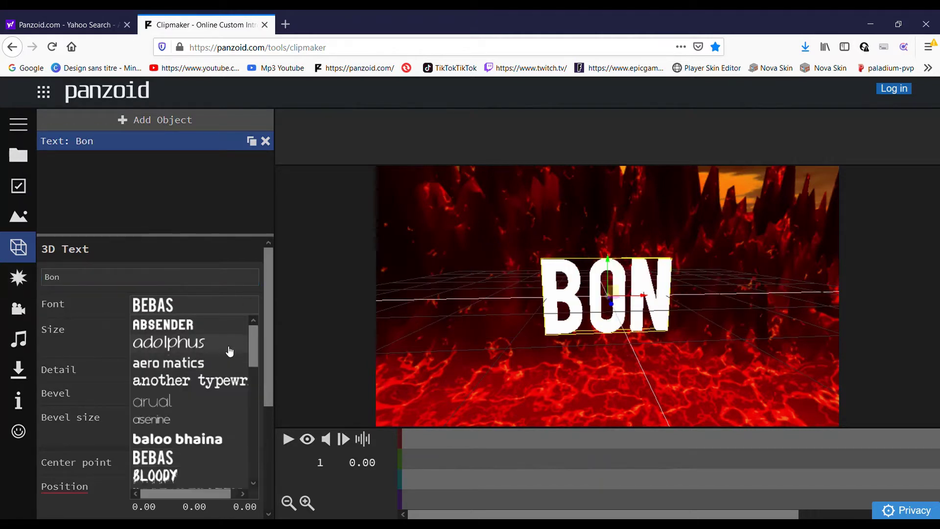
pyautogui.moveTo(252, 342); pyautogui.dragTo(255, 410)
pyautogui.click(195, 393)
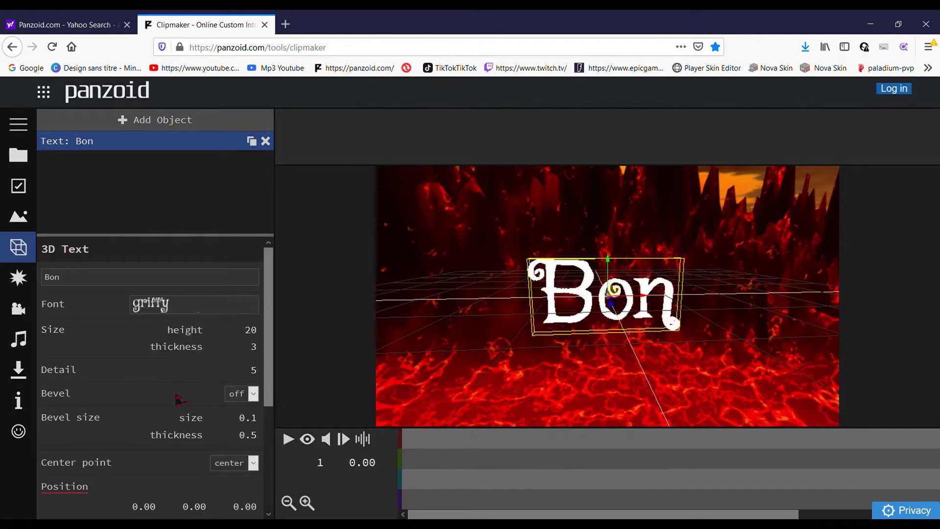
pyautogui.click(228, 313)
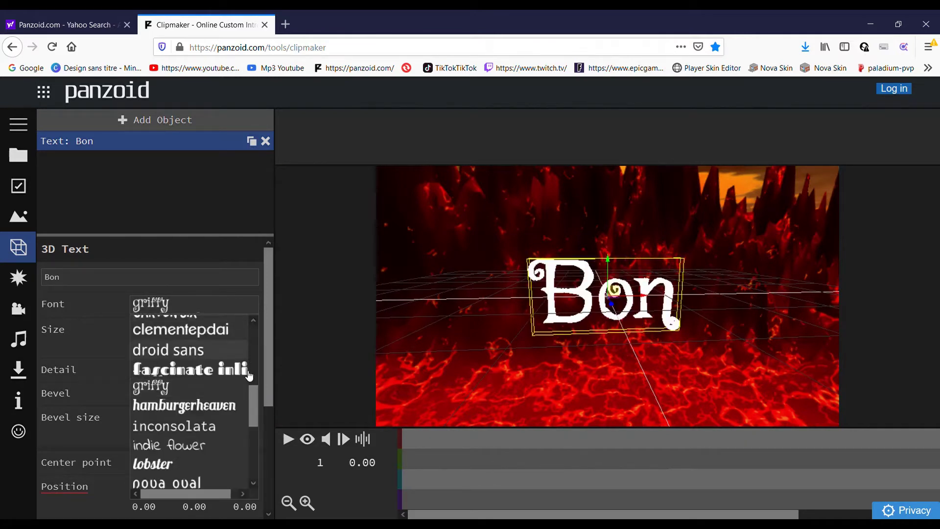
pyautogui.moveTo(252, 410); pyautogui.dragTo(252, 458)
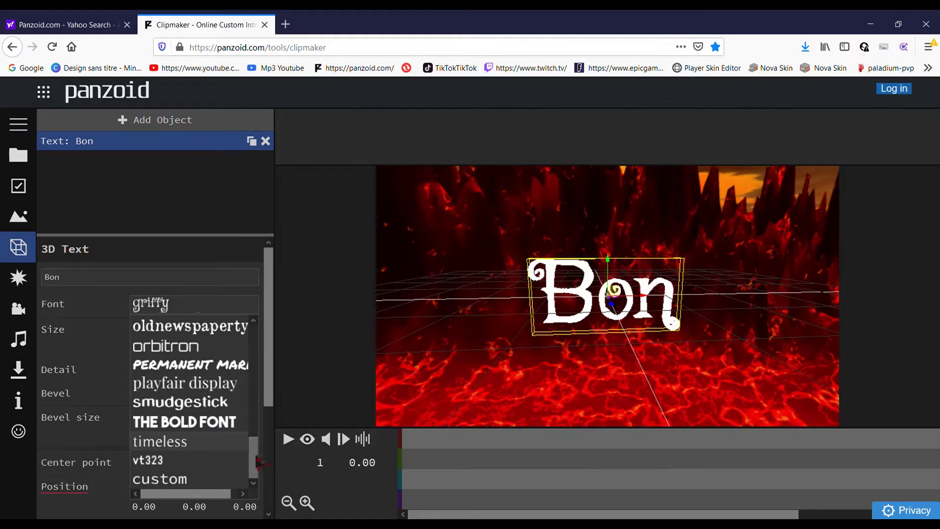
pyautogui.moveTo(254, 468); pyautogui.dragTo(257, 345)
pyautogui.click(230, 324)
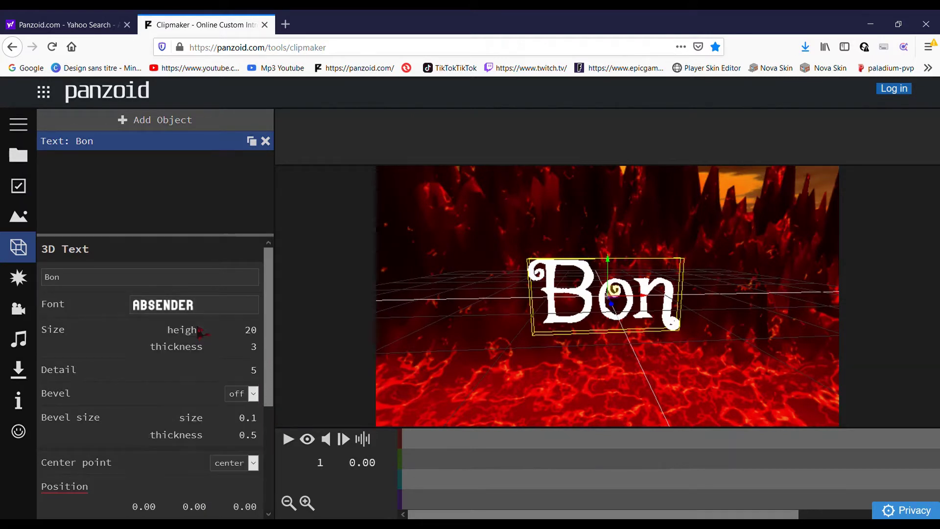
# Try the baloo bhaina and bloody fonts on the Bon text.
pyautogui.click(201, 314)
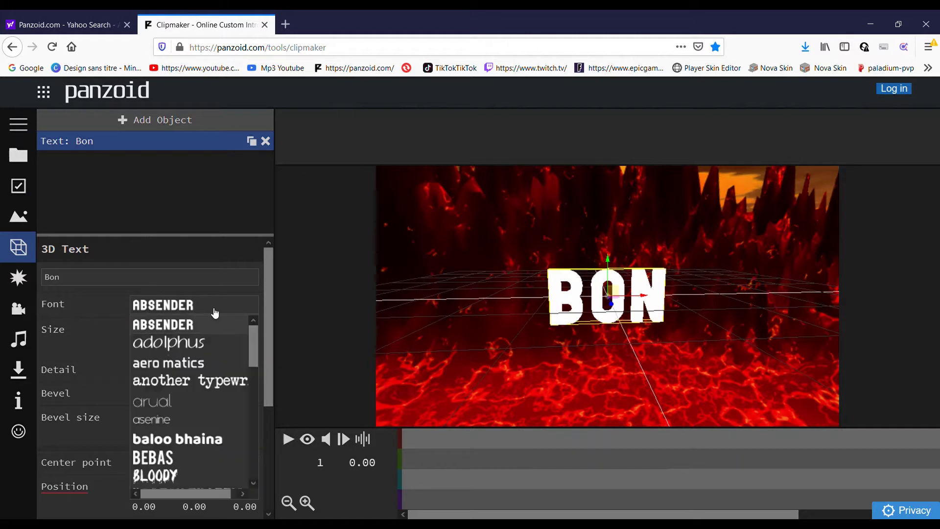
pyautogui.click(194, 439)
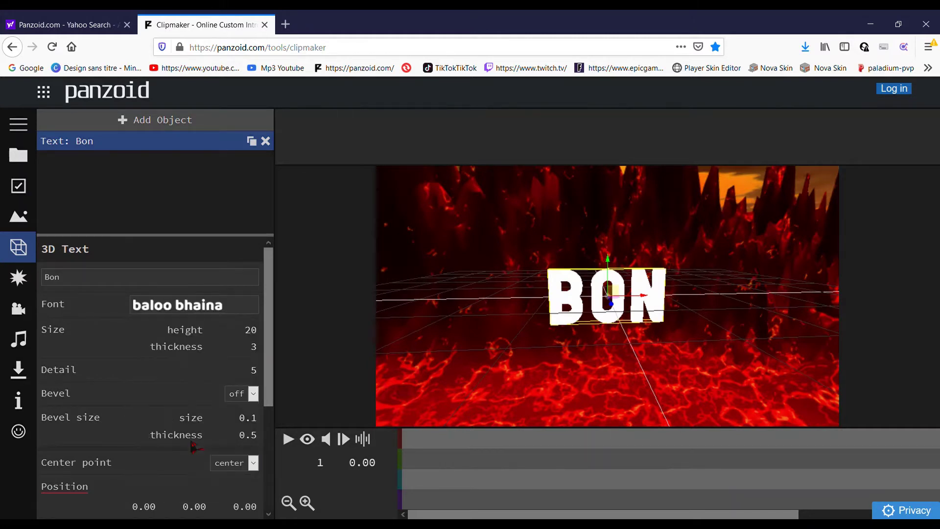
pyautogui.click(240, 314)
pyautogui.scroll(-2, 260, 387)
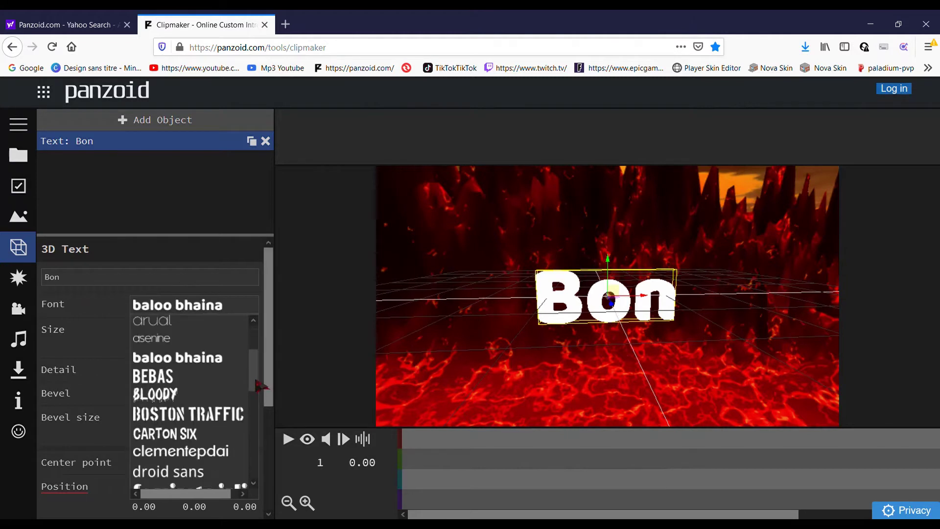
pyautogui.click(218, 397)
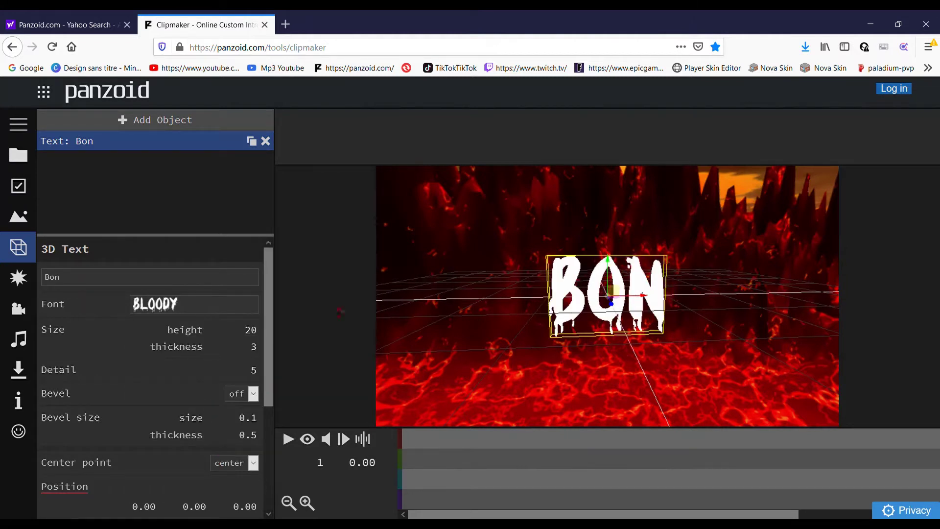
# Set the Bon text's font to Boston Traffic.
pyautogui.click(193, 304)
pyautogui.click(223, 413)
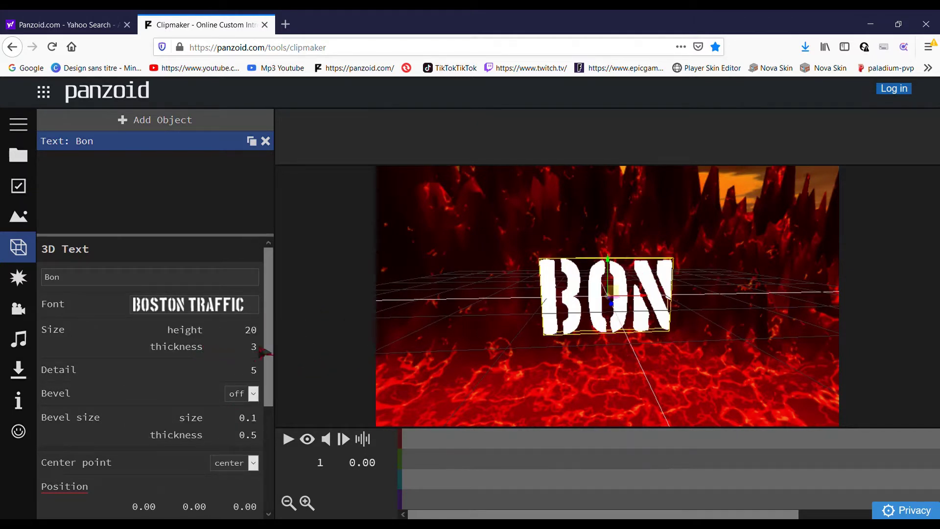
# Try red and a dark brown (#2f1c1c) as the single color of the Bon text.
pyautogui.scroll(-2, 264, 382)
pyautogui.scroll(-2, 264, 386)
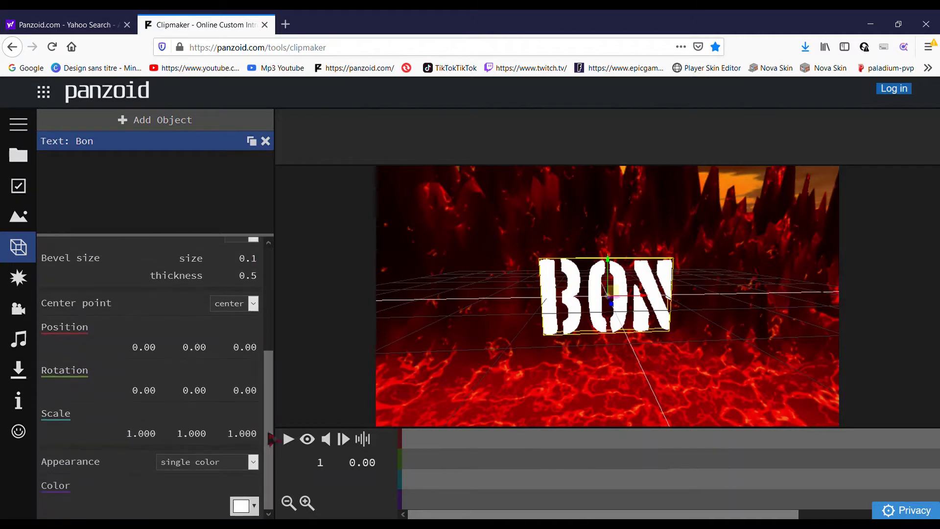
pyautogui.click(245, 506)
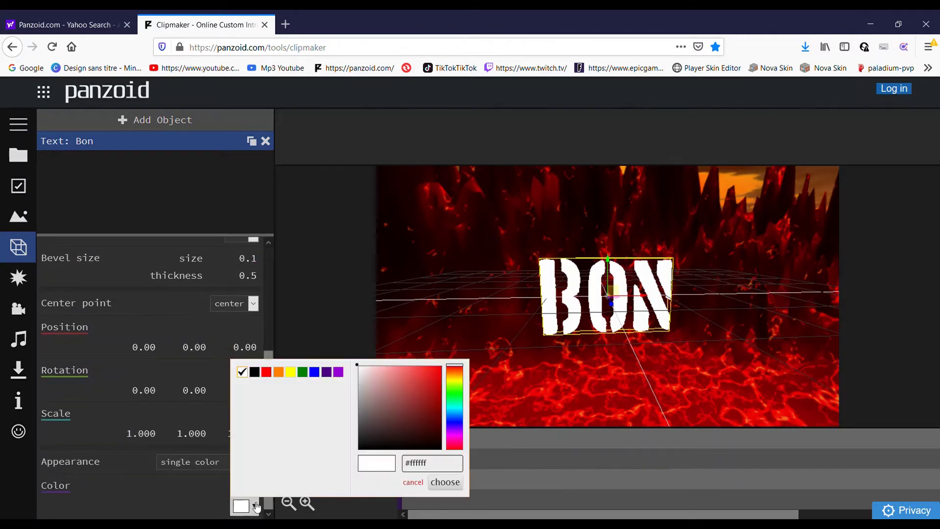
pyautogui.click(267, 372)
pyautogui.click(444, 483)
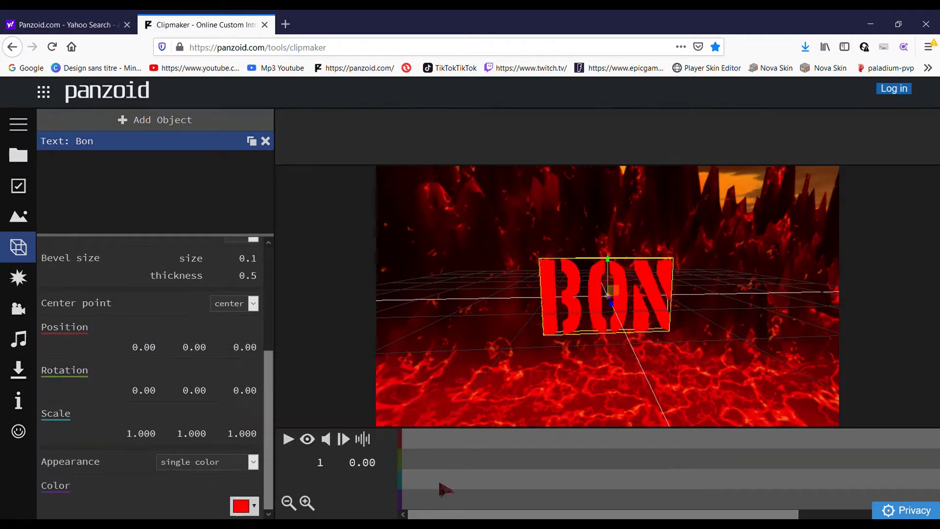
pyautogui.click(255, 513)
pyautogui.click(414, 387)
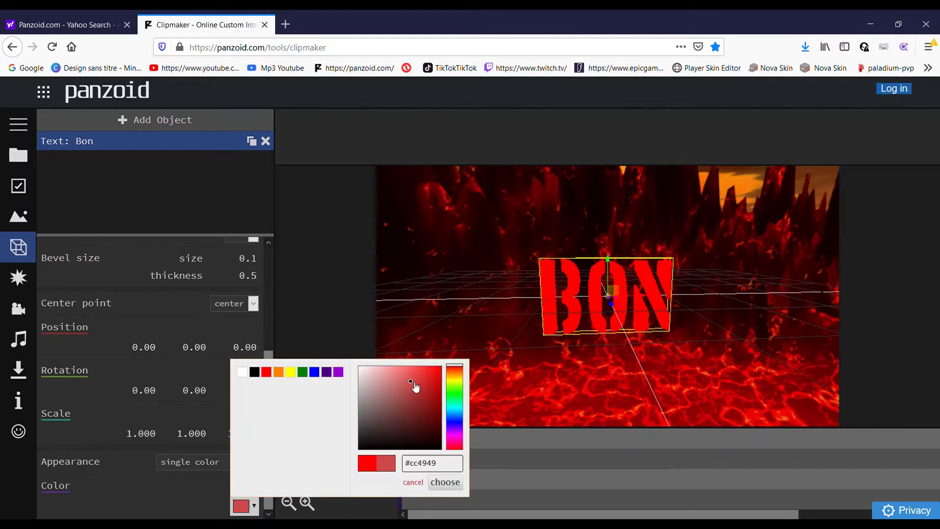
pyautogui.click(441, 395)
pyautogui.click(424, 427)
pyautogui.click(445, 482)
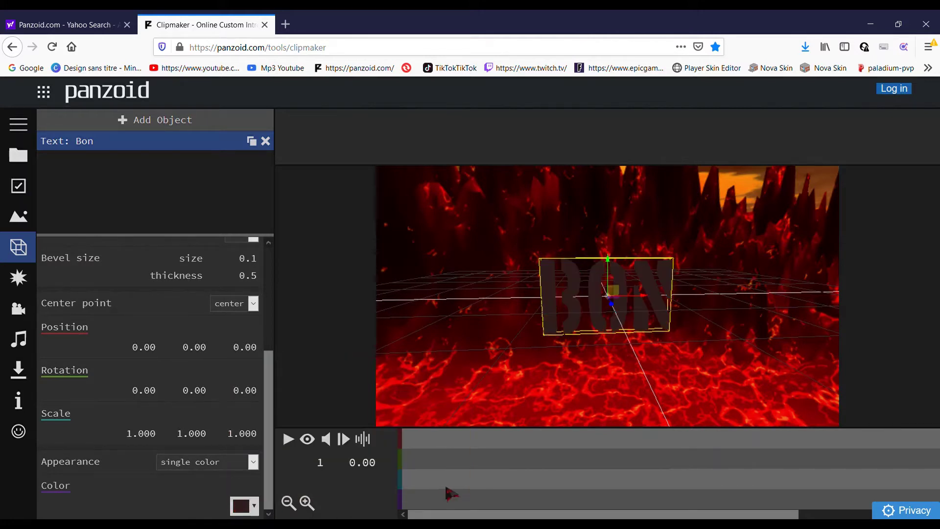
# Change the Bon text's single color to yellow.
pyautogui.click(256, 512)
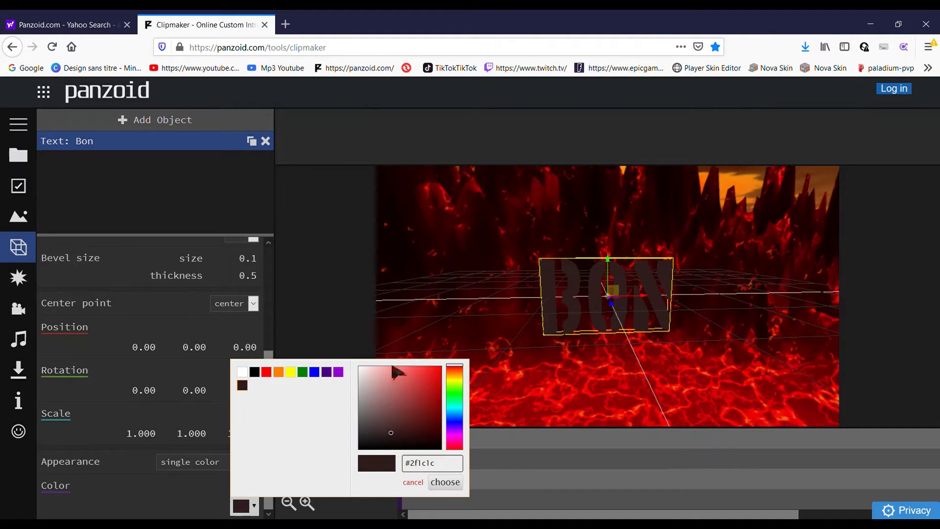
pyautogui.click(461, 382)
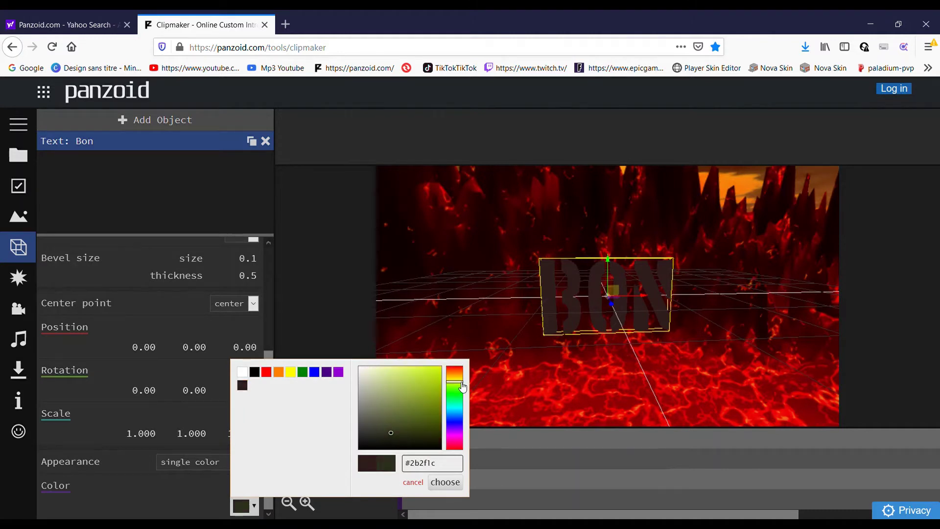
pyautogui.click(291, 372)
pyautogui.click(447, 483)
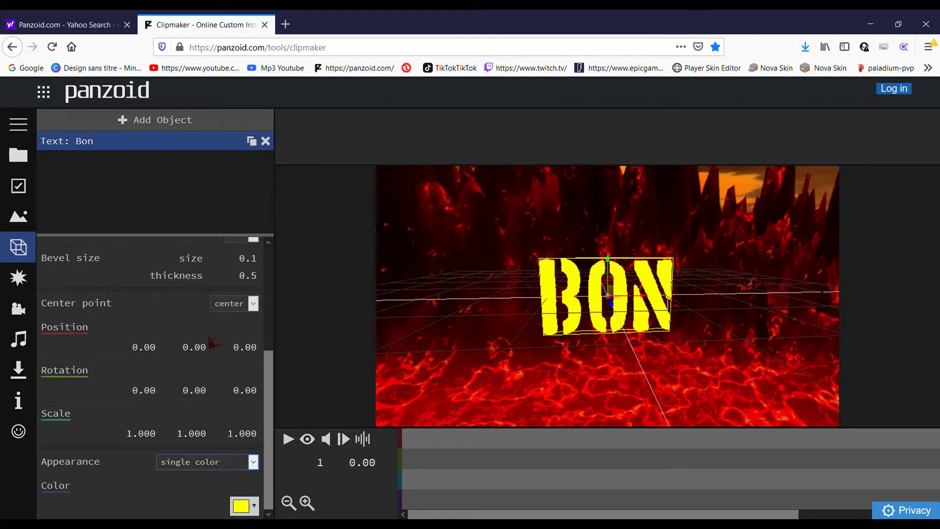
# Give the Bon text an image appearance with a chosen image, repeating about 0.189 in u and 0.030 in v.
pyautogui.press('Down')
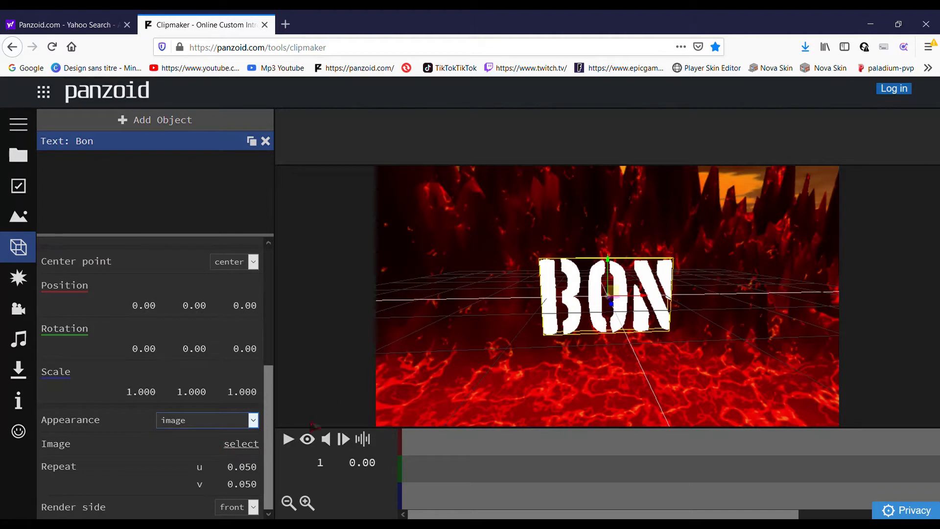
pyautogui.click(253, 444)
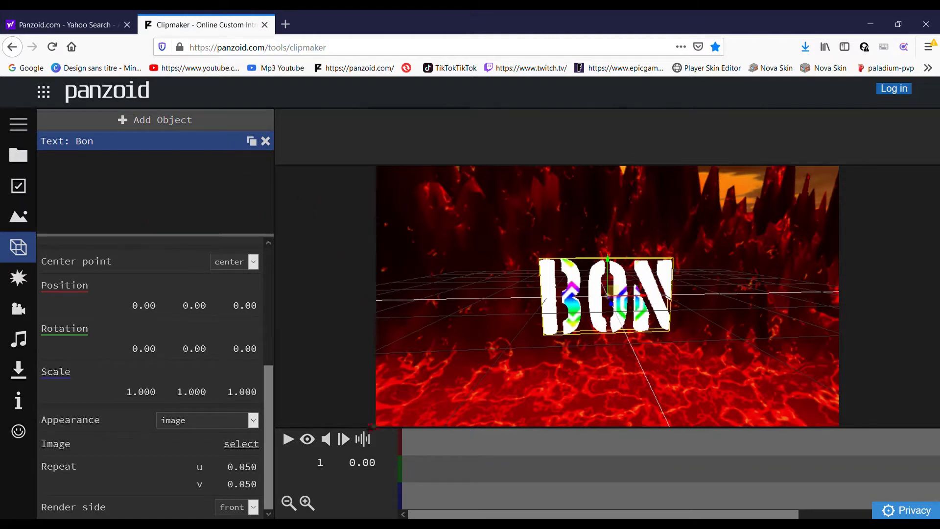
pyautogui.moveTo(240, 468); pyautogui.dragTo(340, 485)
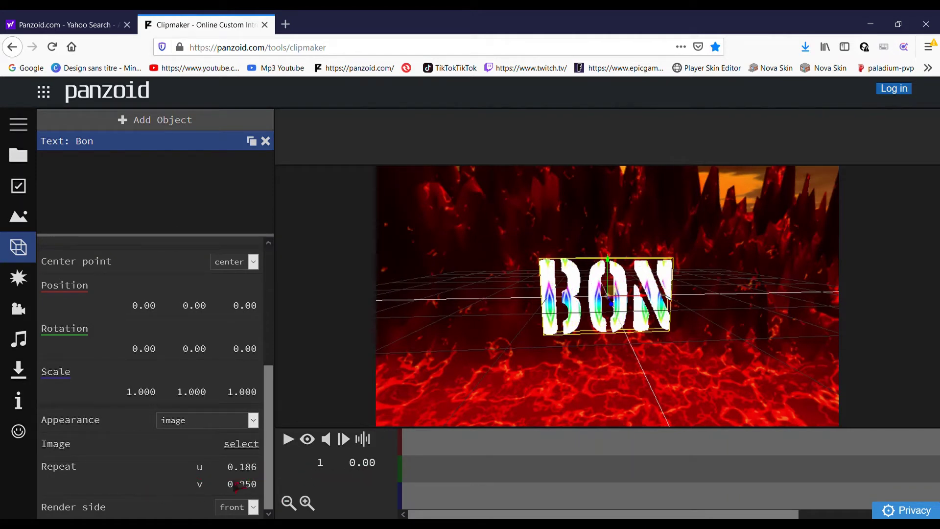
pyautogui.moveTo(239, 486)
pyautogui.mouseDown()
pyautogui.moveTo(223, 489)
pyautogui.moveTo(249, 489)
pyautogui.moveTo(226, 485)
pyautogui.moveTo(244, 485)
pyautogui.moveTo(247, 474)
pyautogui.mouseUp()
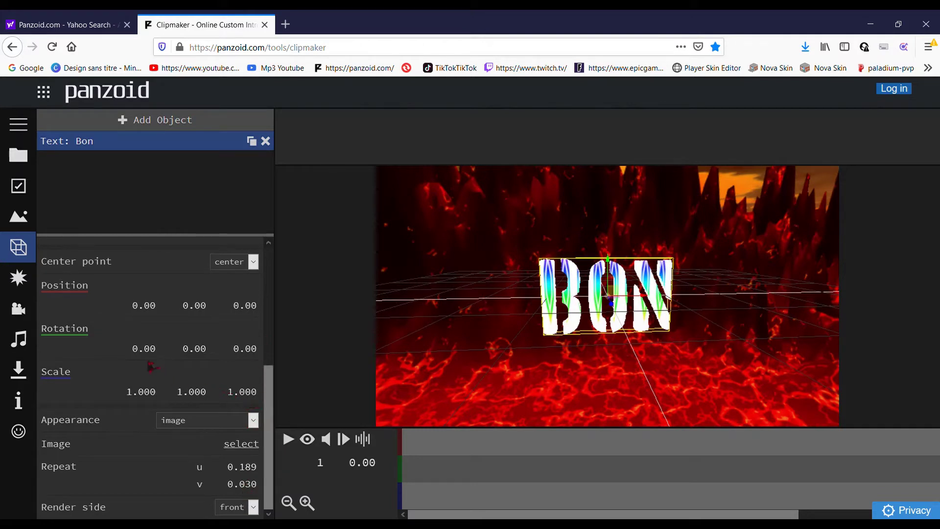
# Try moving the Bon text to about -9.70 in Z, check it in the camera view, and return its Z position to 0.
pyautogui.moveTo(247, 305); pyautogui.dragTo(208, 327)
pyautogui.click(307, 439)
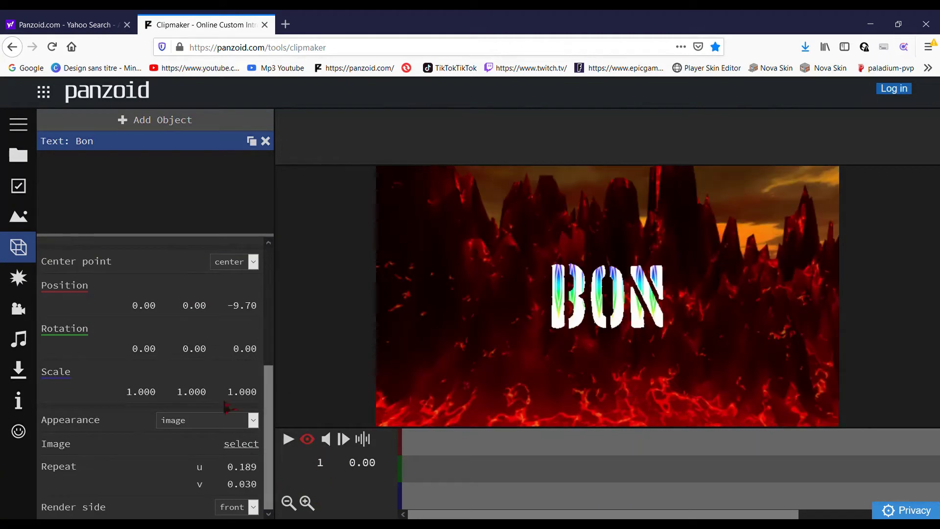
pyautogui.moveTo(260, 312)
pyautogui.mouseDown()
pyautogui.moveTo(169, 311)
pyautogui.moveTo(539, 306)
pyautogui.moveTo(219, 313)
pyautogui.moveTo(383, 303)
pyautogui.moveTo(257, 310)
pyautogui.moveTo(277, 309)
pyautogui.mouseUp()
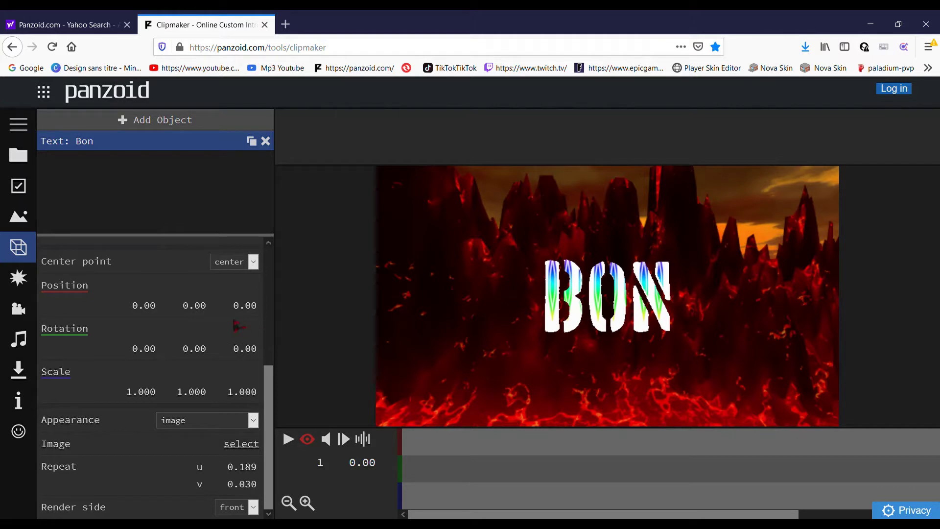
# Adjust the Bon text's Z scale to about 0.998.
pyautogui.moveTo(247, 364)
pyautogui.mouseDown()
pyautogui.moveTo(183, 360)
pyautogui.moveTo(480, 358)
pyautogui.moveTo(83, 366)
pyautogui.moveTo(298, 361)
pyautogui.moveTo(228, 361)
pyautogui.moveTo(265, 361)
pyautogui.moveTo(242, 360)
pyautogui.mouseUp()
pyautogui.click(250, 349)
pyautogui.click(253, 339)
pyautogui.moveTo(240, 392)
pyautogui.mouseDown()
pyautogui.moveTo(225, 395)
pyautogui.moveTo(247, 402)
pyautogui.mouseUp()
pyautogui.moveTo(251, 402); pyautogui.dragTo(250, 402)
# Try rotating the Bon text about its Z axis and return the rotation to 0.
pyautogui.moveTo(243, 348); pyautogui.dragTo(10, 379)
pyautogui.moveTo(282, 353); pyautogui.dragTo(527, 344)
pyautogui.moveTo(223, 350); pyautogui.dragTo(382, 365)
# Play the timeline in the camera view and stop it at frame 33, about 1.07 seconds in.
pyautogui.click(289, 441)
pyautogui.click(289, 441)
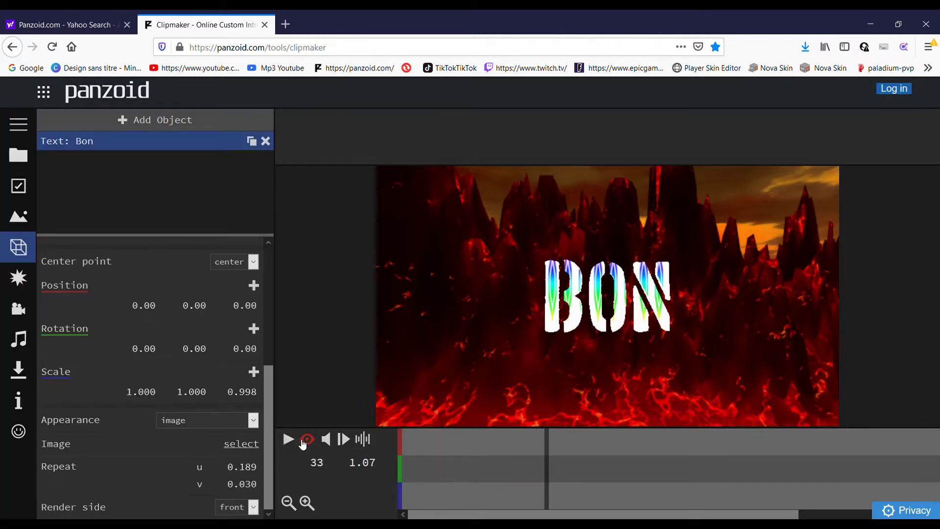
# Animate the Bon text's Z position from -37.70 at frame 1 to 10.10 with a position keyframe at frame 19.
pyautogui.moveTo(544, 447); pyautogui.dragTo(342, 441)
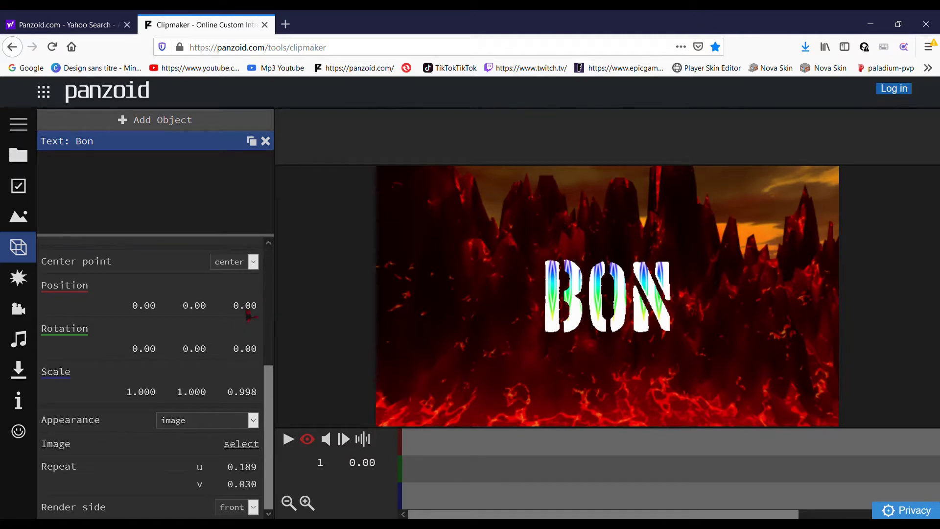
pyautogui.moveTo(251, 313); pyautogui.dragTo(223, 311)
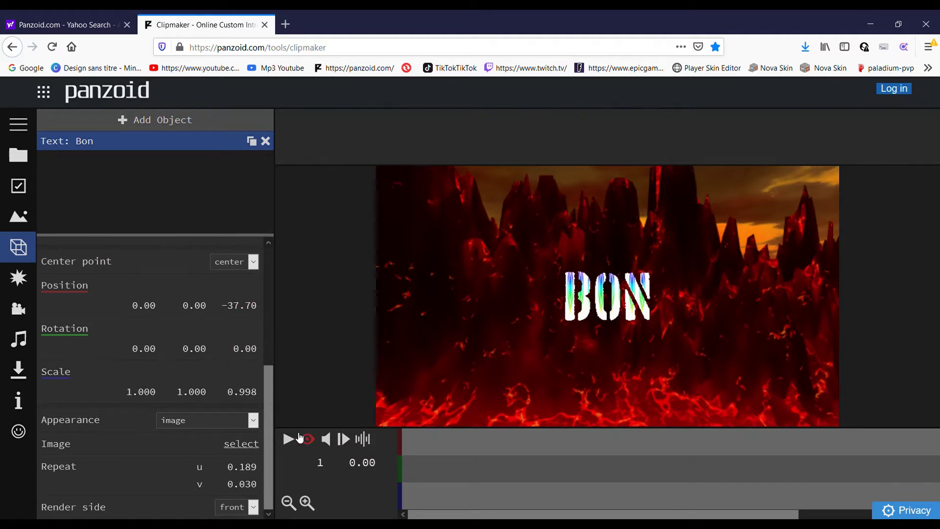
pyautogui.click(301, 437)
pyautogui.click(483, 448)
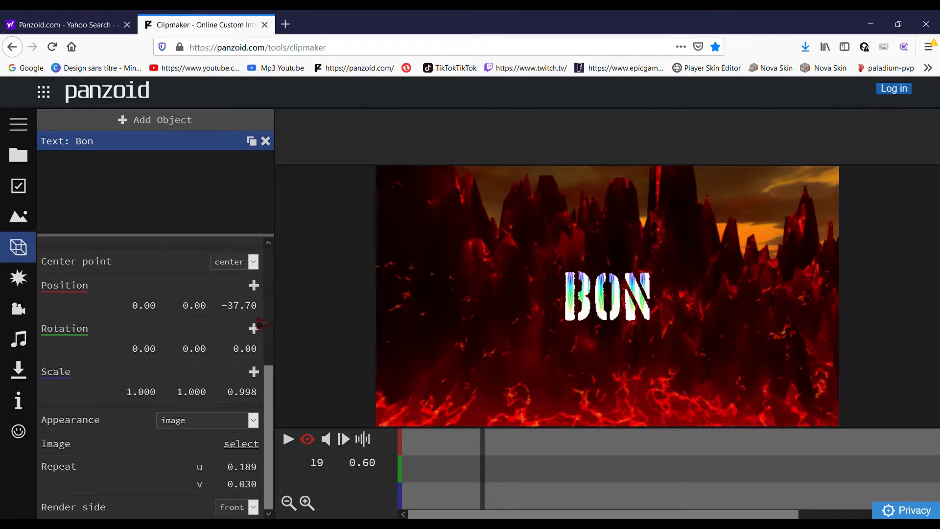
pyautogui.click(254, 286)
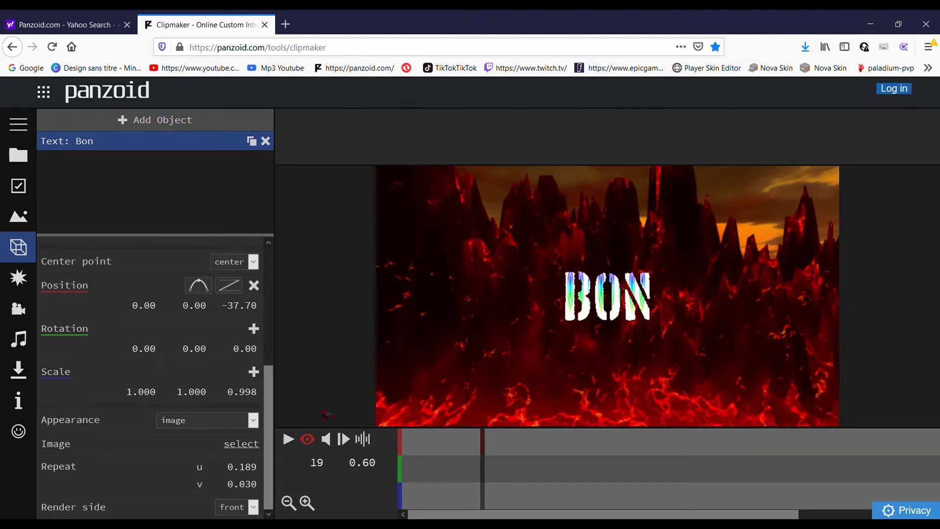
pyautogui.moveTo(244, 313); pyautogui.dragTo(543, 316)
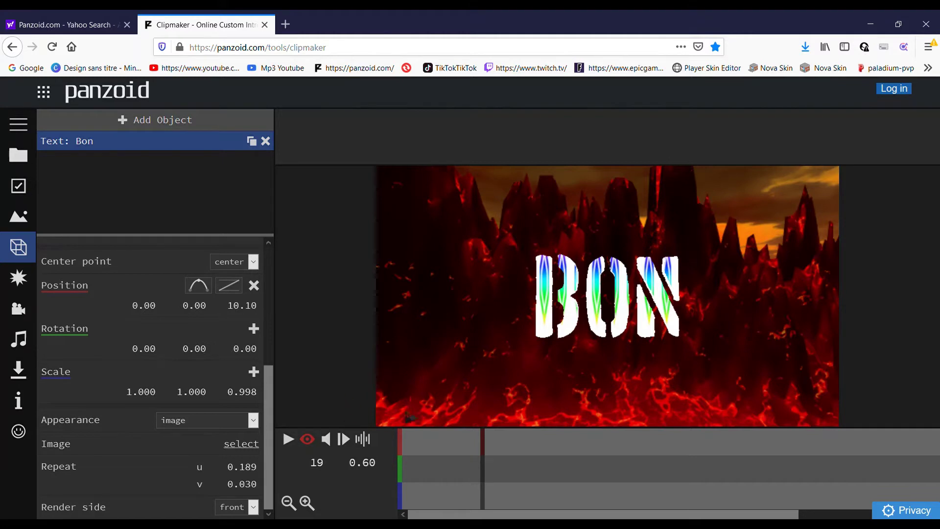
# Play the Bon text's position animation from frame 1 in the camera view and return the playhead to frame 1.
pyautogui.click(403, 490)
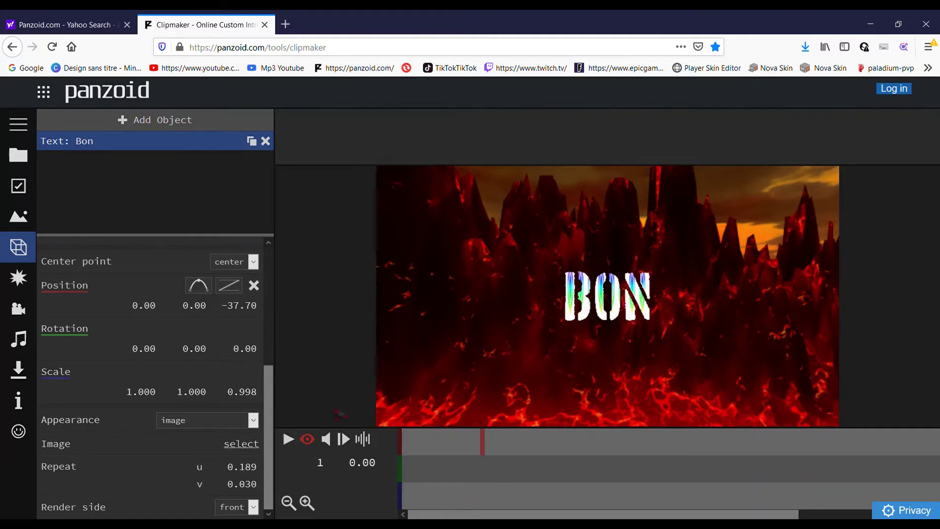
pyautogui.click(290, 442)
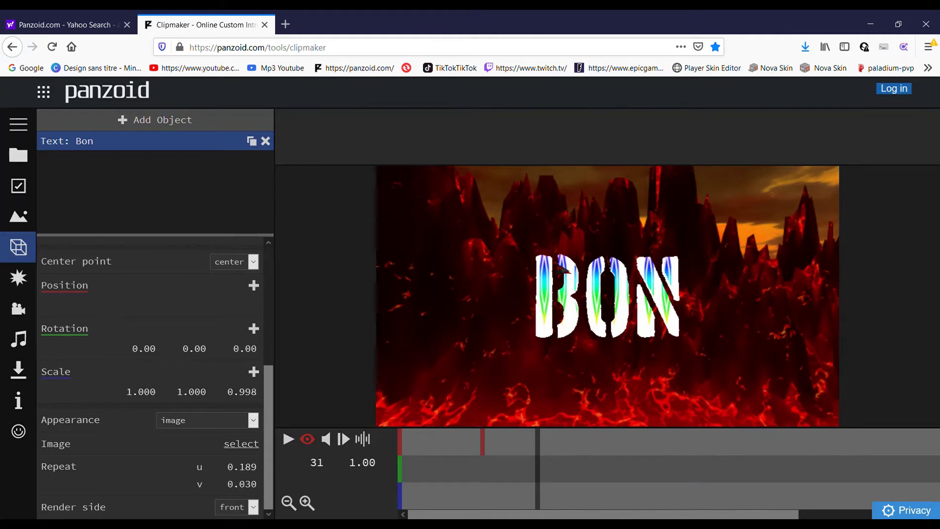
pyautogui.click(455, 470)
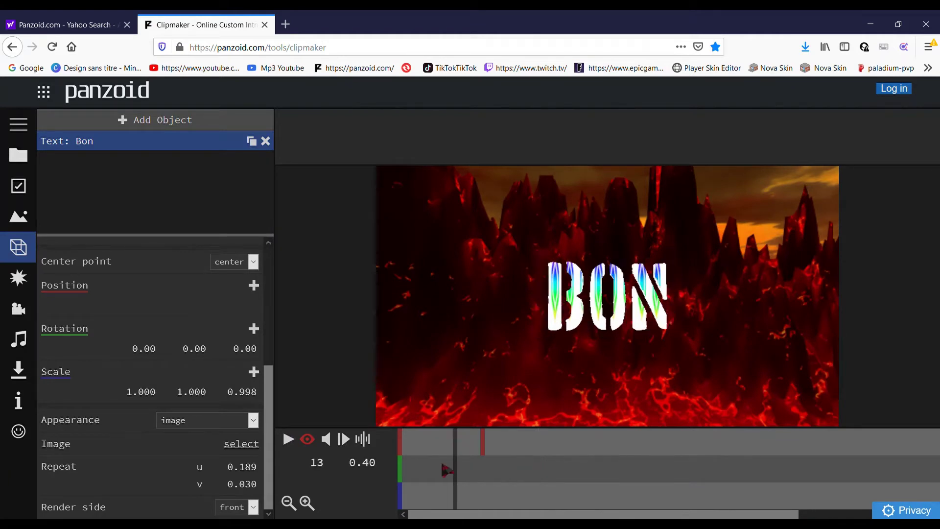
pyautogui.moveTo(448, 470); pyautogui.dragTo(392, 471)
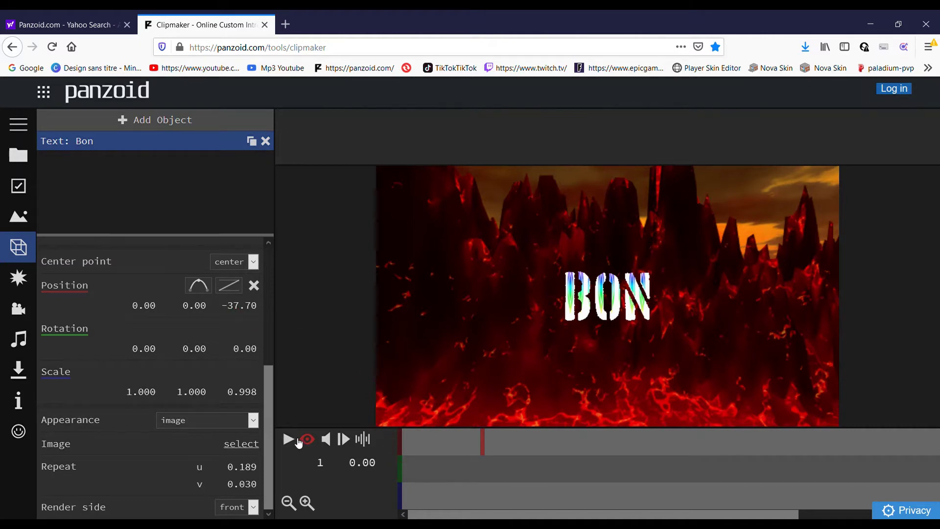
pyautogui.click(299, 442)
pyautogui.click(299, 443)
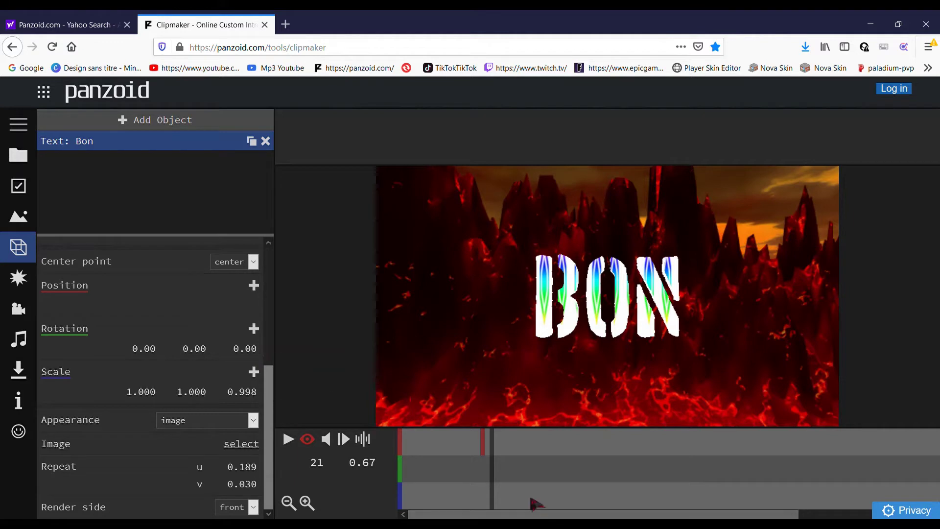
pyautogui.moveTo(492, 465); pyautogui.dragTo(400, 465)
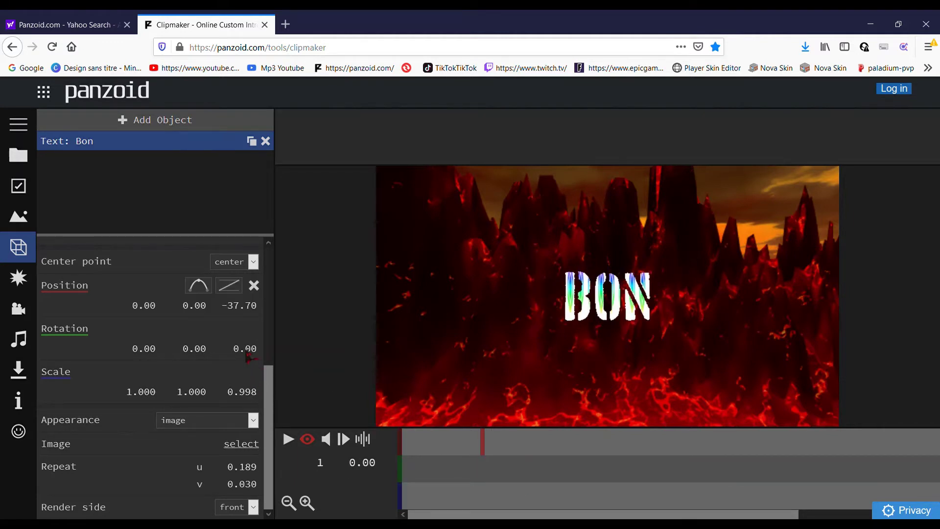
# Try rotating the Bon text to 44.90 about Z, change it to -34.50 at frame 22, and add a rotation keyframe there.
pyautogui.moveTo(251, 349); pyautogui.dragTo(528, 358)
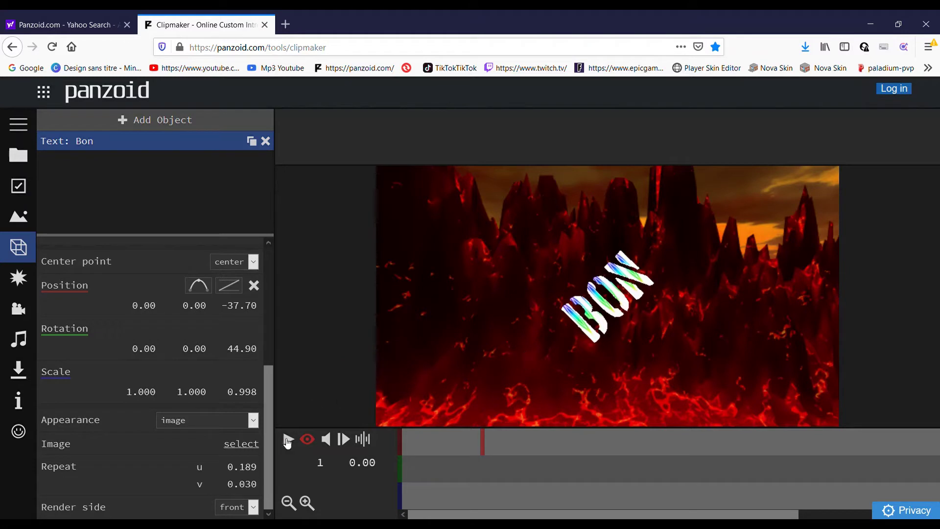
pyautogui.click(289, 440)
pyautogui.click(289, 440)
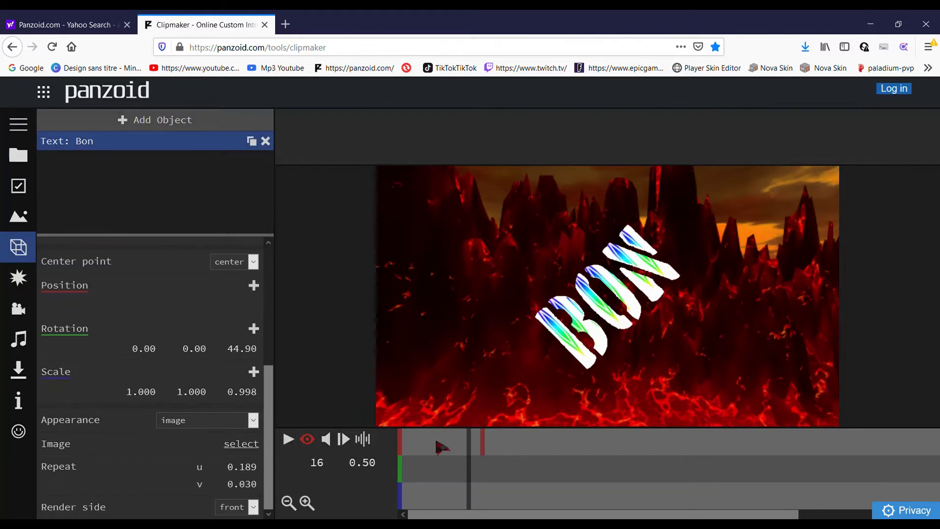
pyautogui.click(474, 463)
pyautogui.moveTo(477, 464); pyautogui.dragTo(495, 464)
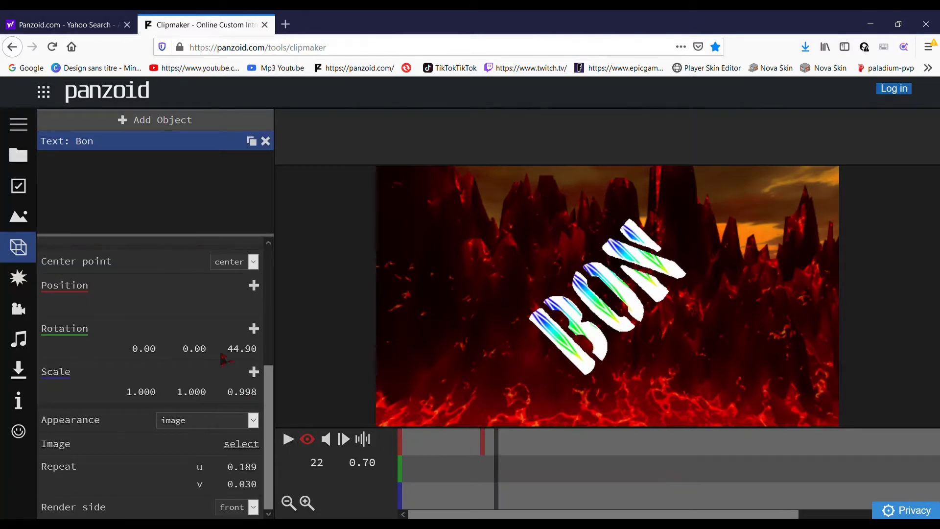
pyautogui.moveTo(225, 352); pyautogui.dragTo(15, 351)
pyautogui.moveTo(219, 357)
pyautogui.mouseDown()
pyautogui.moveTo(58, 360)
pyautogui.moveTo(211, 357)
pyautogui.mouseUp()
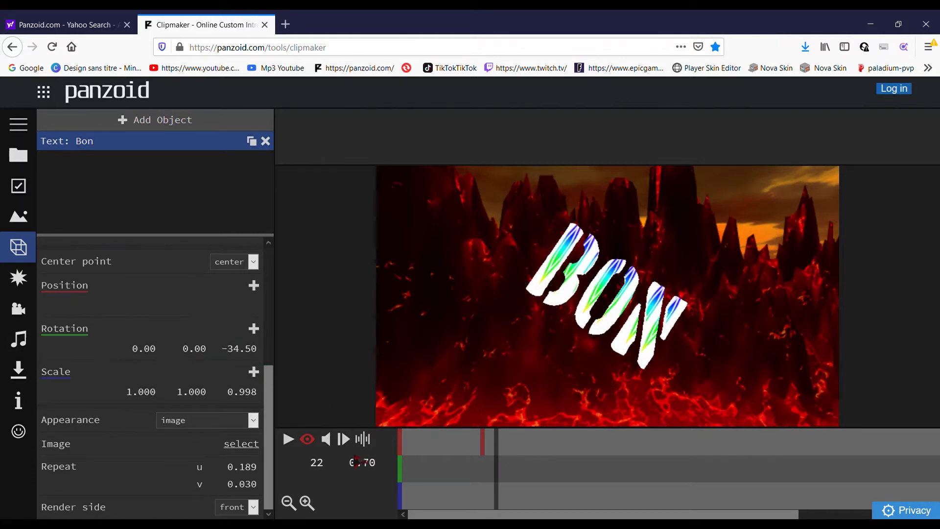
pyautogui.click(257, 331)
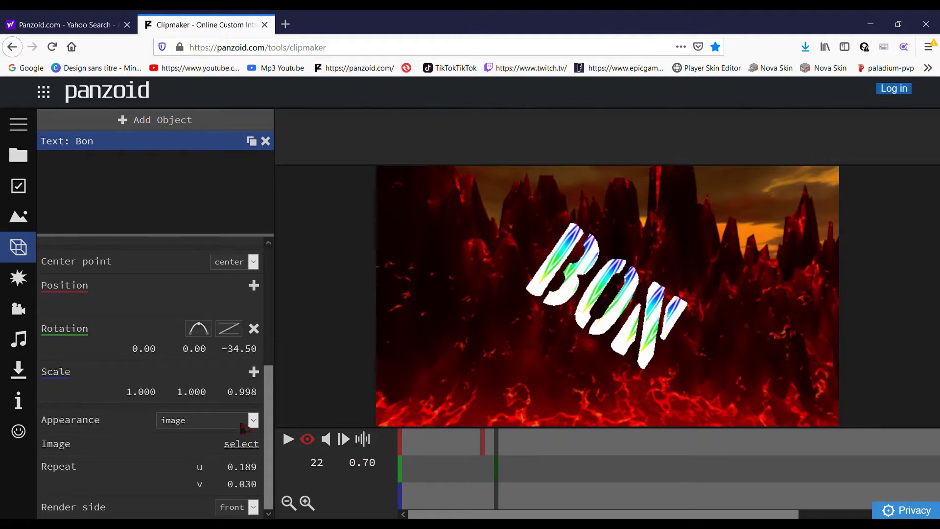
# Preview the animation from the start, go to frame 22, and remove its rotation keyframe.
pyautogui.click(481, 456)
pyautogui.click(326, 438)
pyautogui.click(289, 439)
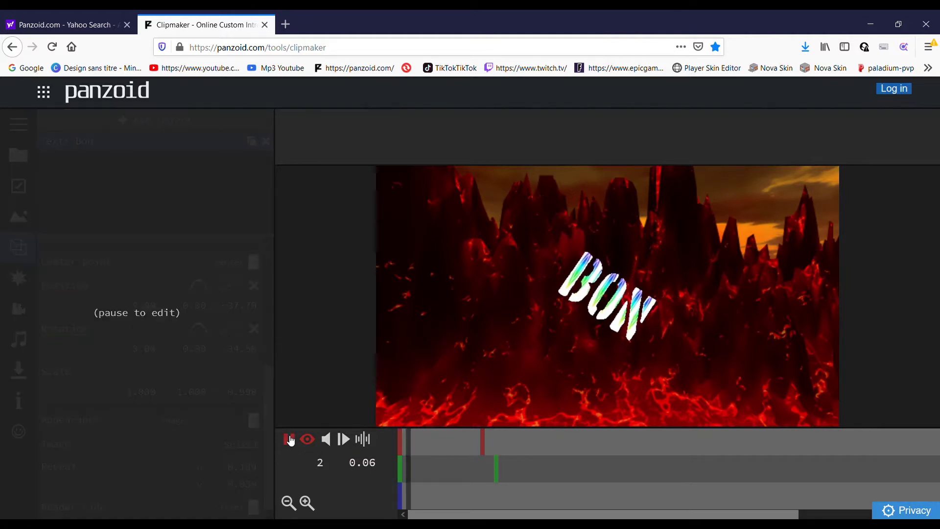
pyautogui.click(289, 439)
pyautogui.moveTo(514, 448); pyautogui.dragTo(496, 456)
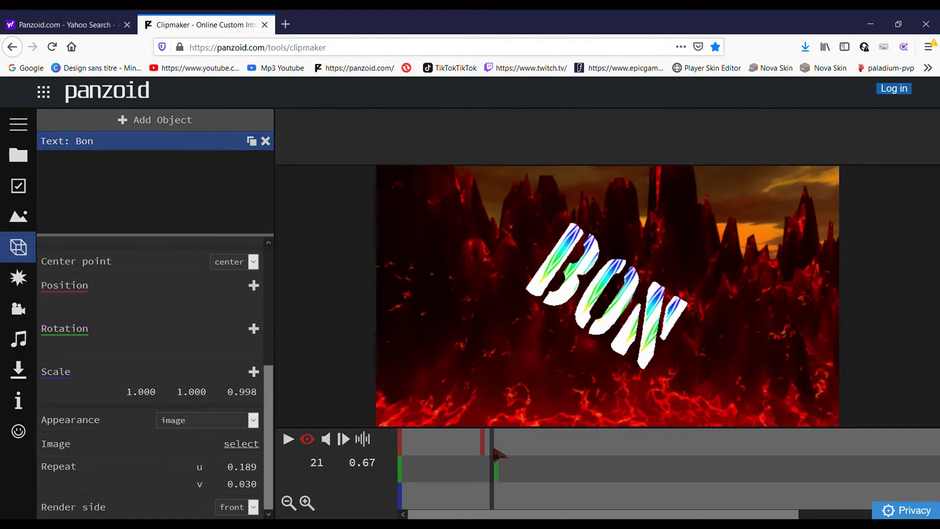
pyautogui.click(496, 456)
pyautogui.click(254, 329)
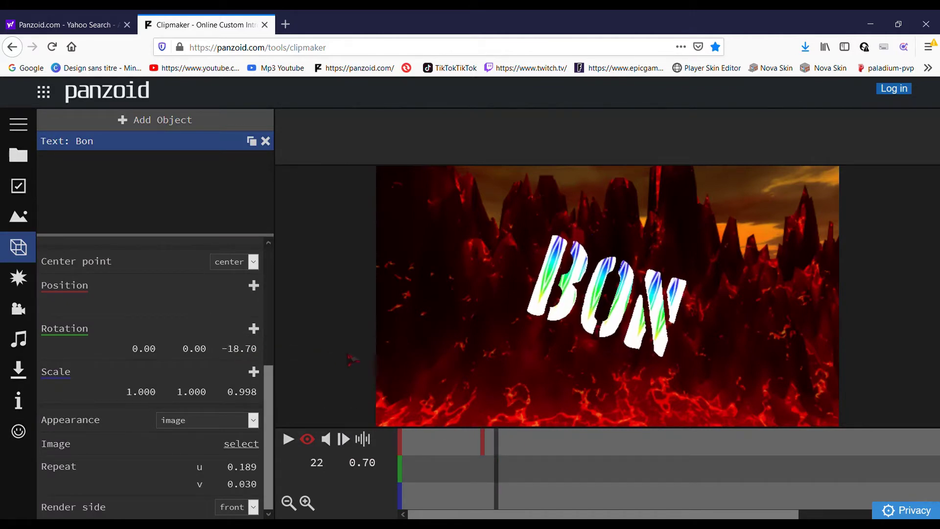
# Animate the Bon text's Z rotation from 38.30 at frame 1 to -29.70 with a rotation keyframe at frame 23.
pyautogui.moveTo(420, 361); pyautogui.dragTo(628, 359)
pyautogui.moveTo(502, 451); pyautogui.dragTo(335, 457)
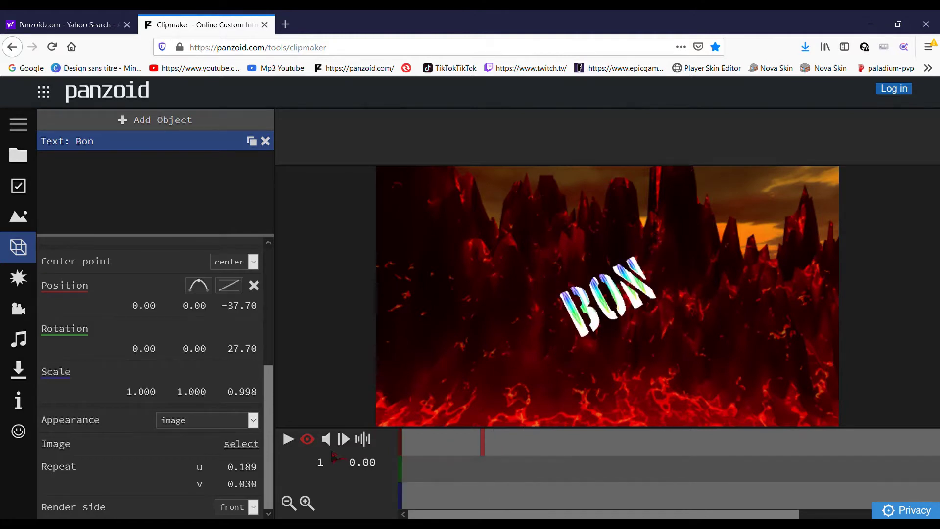
pyautogui.moveTo(247, 352); pyautogui.dragTo(310, 353)
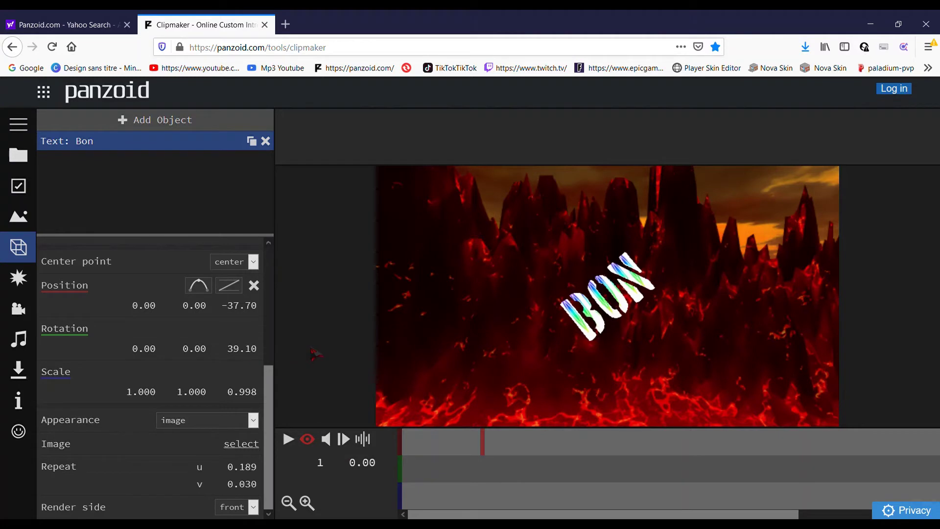
pyautogui.click(290, 439)
pyautogui.click(290, 440)
pyautogui.click(254, 329)
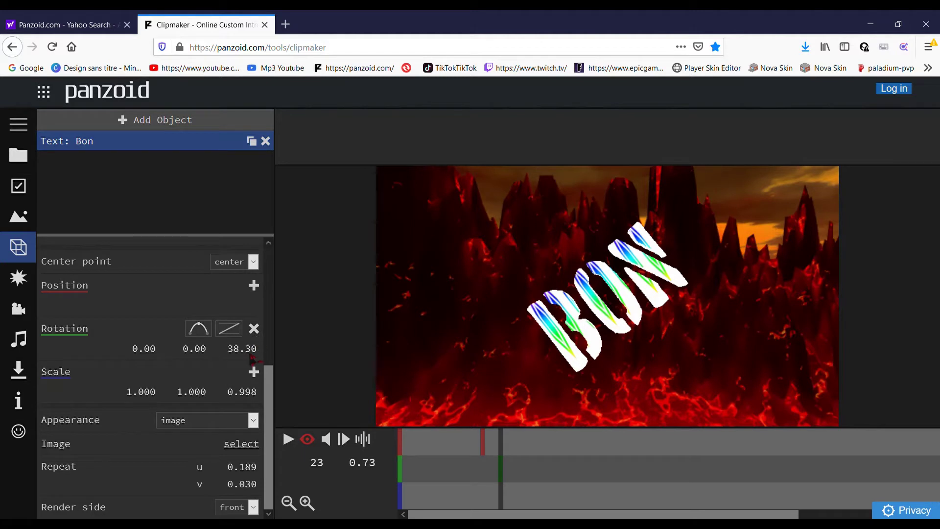
pyautogui.moveTo(250, 358); pyautogui.dragTo(122, 351)
# Play the combined position and rotation animation from frame 1 and stop it at frame 38.
pyautogui.click(326, 439)
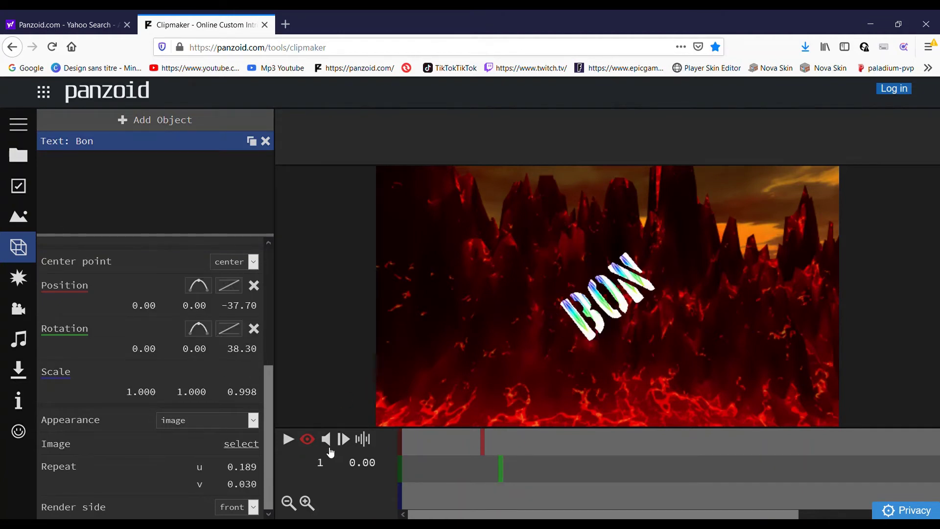
pyautogui.click(290, 439)
pyautogui.click(290, 440)
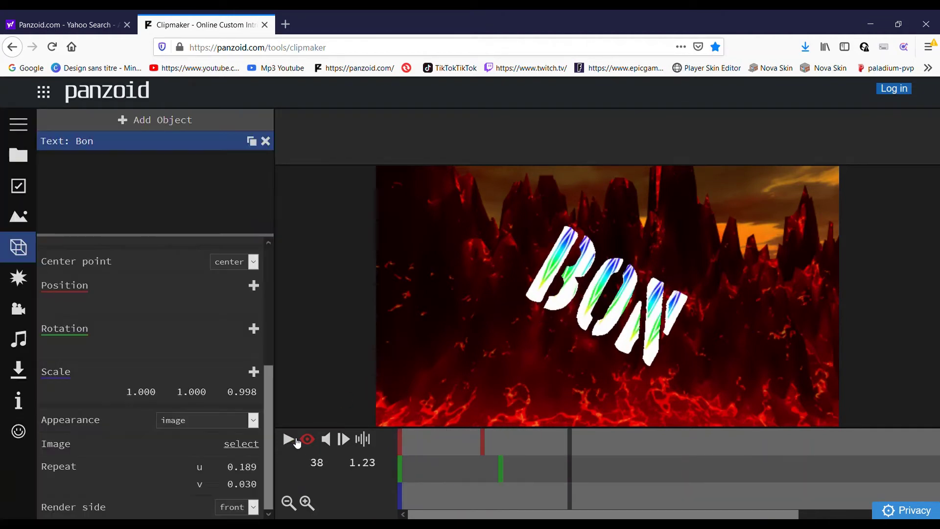
# Add a position keyframe for the Bon text at frame 23 and set its Z position to -19.30.
pyautogui.moveTo(558, 448); pyautogui.dragTo(500, 443)
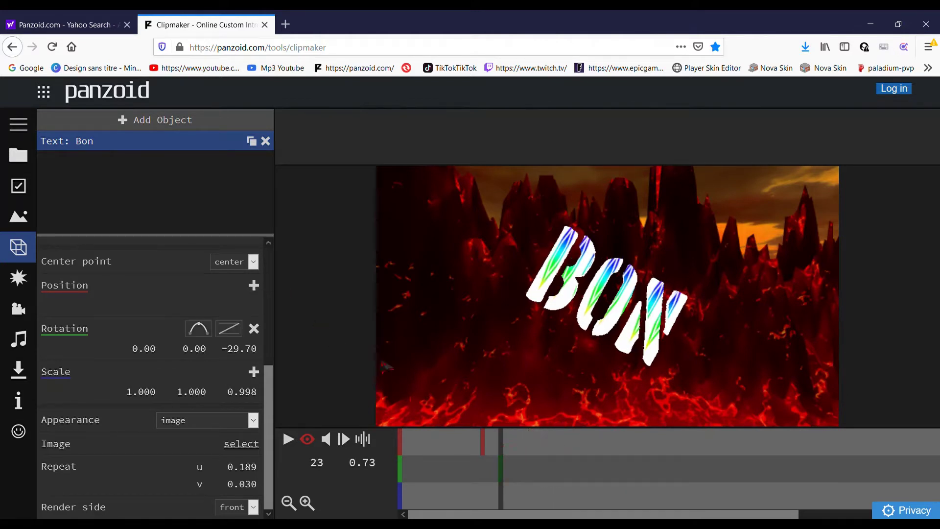
pyautogui.click(253, 286)
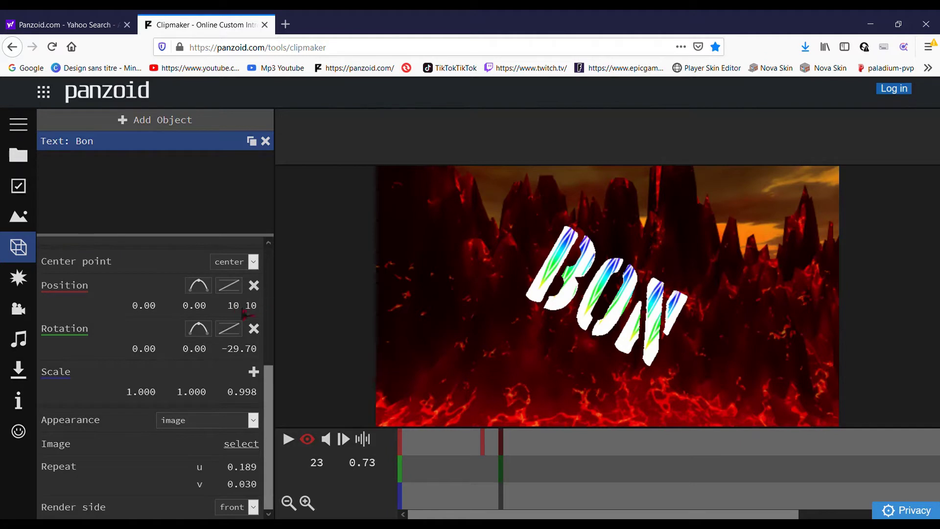
pyautogui.moveTo(244, 314); pyautogui.dragTo(298, 316)
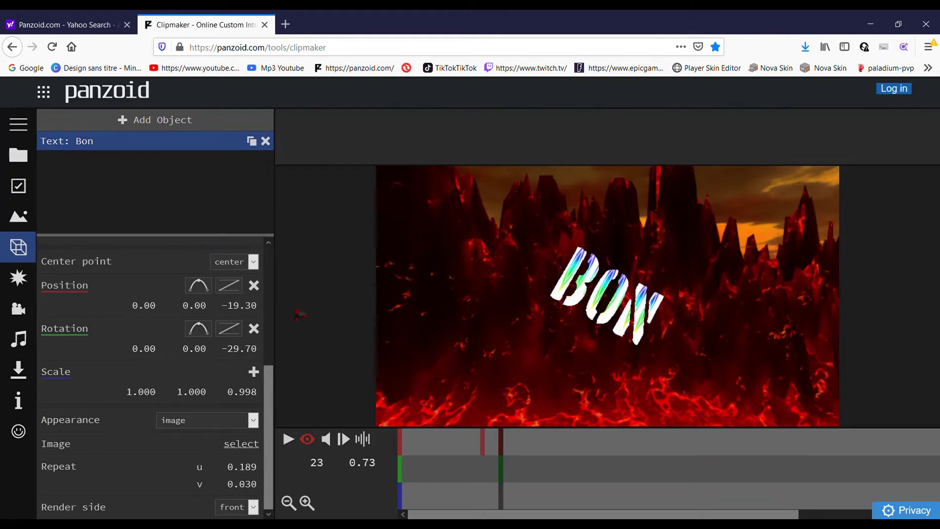
# Play the animation from frame 1 to check the Bon text's backward movement, and pause it.
pyautogui.moveTo(505, 508); pyautogui.dragTo(371, 502)
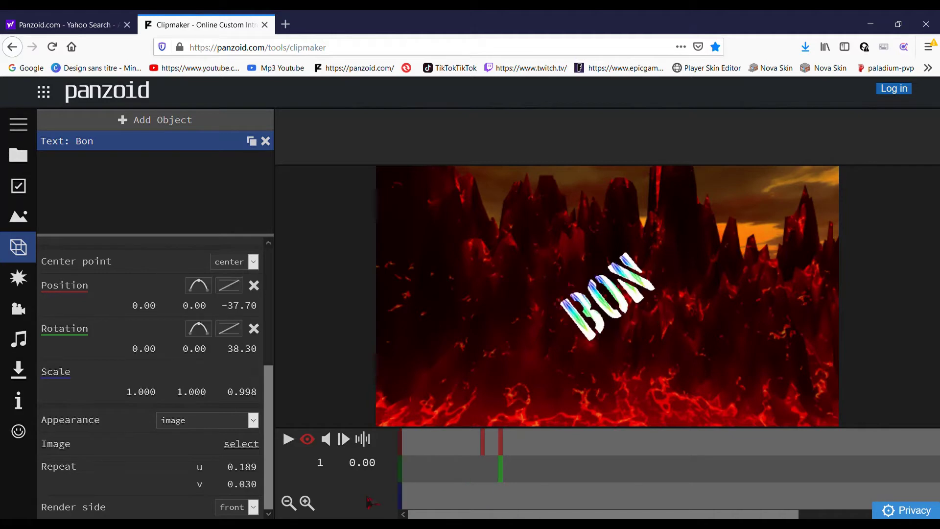
pyautogui.click(295, 442)
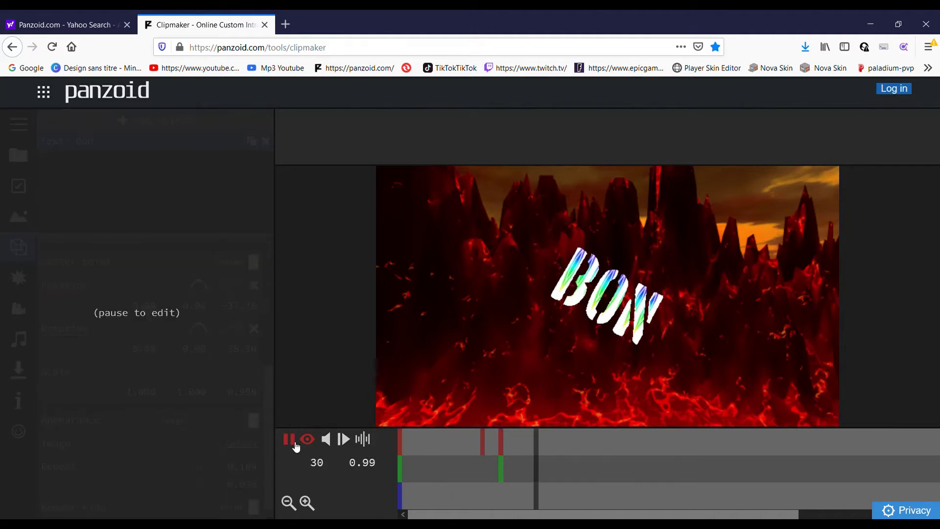
pyautogui.click(294, 442)
# Add a rotation keyframe for the Bon text at frame 35 and set its Z rotation to 18.50.
pyautogui.moveTo(617, 448); pyautogui.dragTo(556, 446)
pyautogui.click(253, 328)
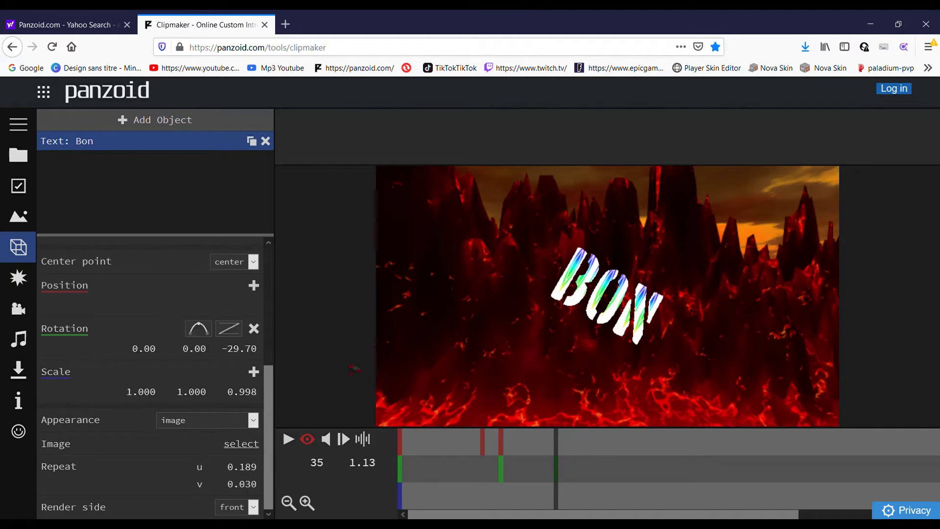
pyautogui.moveTo(240, 349); pyautogui.dragTo(269, 349)
pyautogui.moveTo(563, 347); pyautogui.dragTo(562, 391)
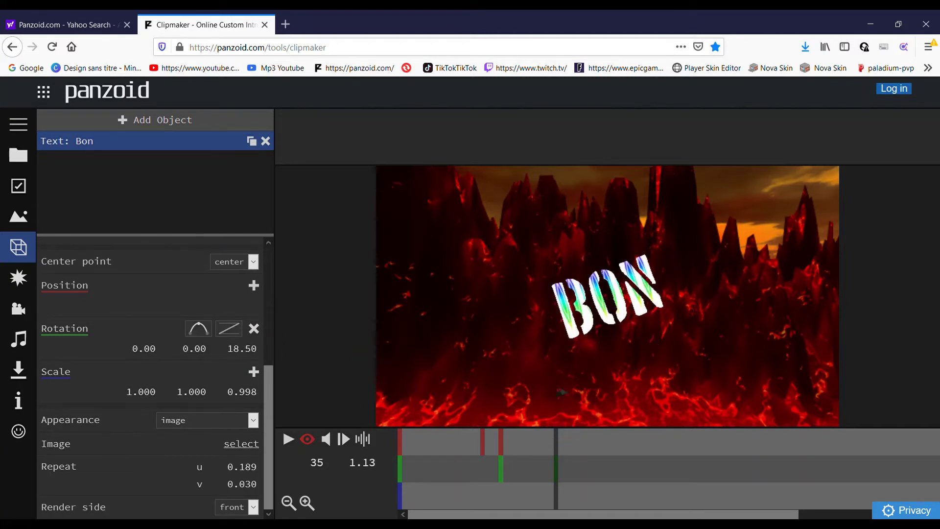
# Preview the animation from the start with the frame 35 rotation, and move the playhead to frame 45.
pyautogui.click(533, 443)
pyautogui.click(325, 438)
pyautogui.click(288, 439)
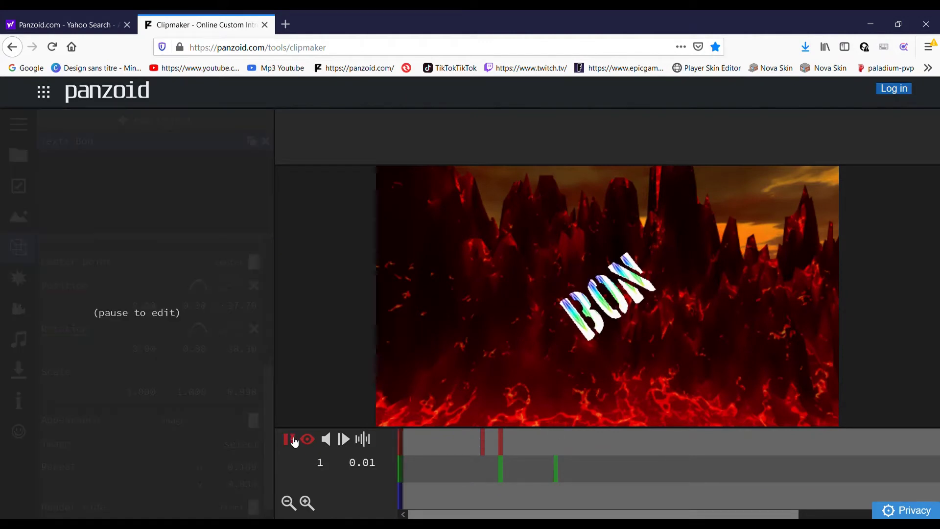
pyautogui.click(289, 439)
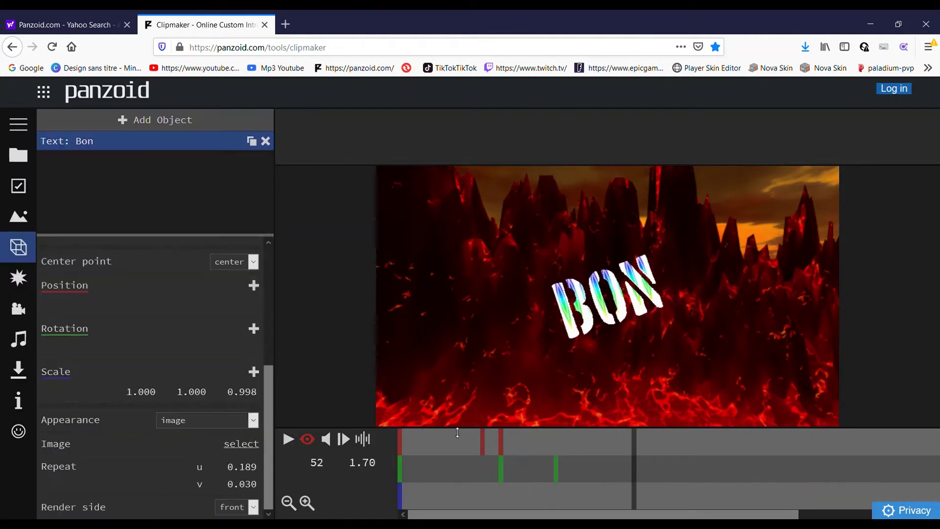
pyautogui.moveTo(632, 449); pyautogui.dragTo(598, 449)
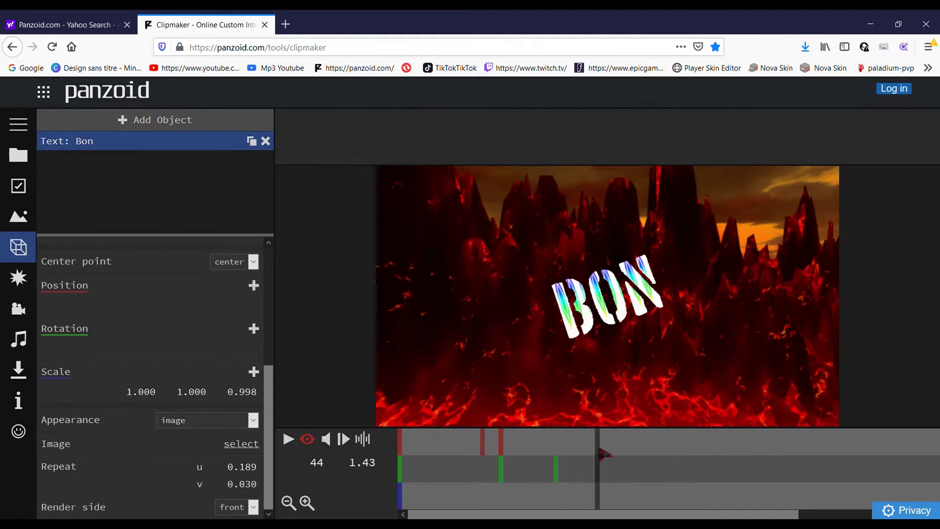
pyautogui.click(606, 457)
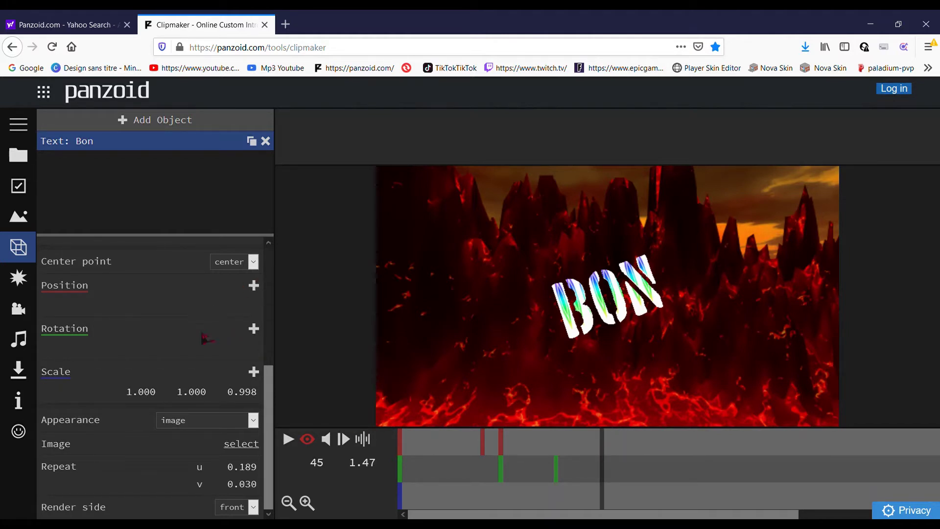
# Add a rotation keyframe for the Bon text at frame 45 and set its Z rotation to -34.40.
pyautogui.click(254, 328)
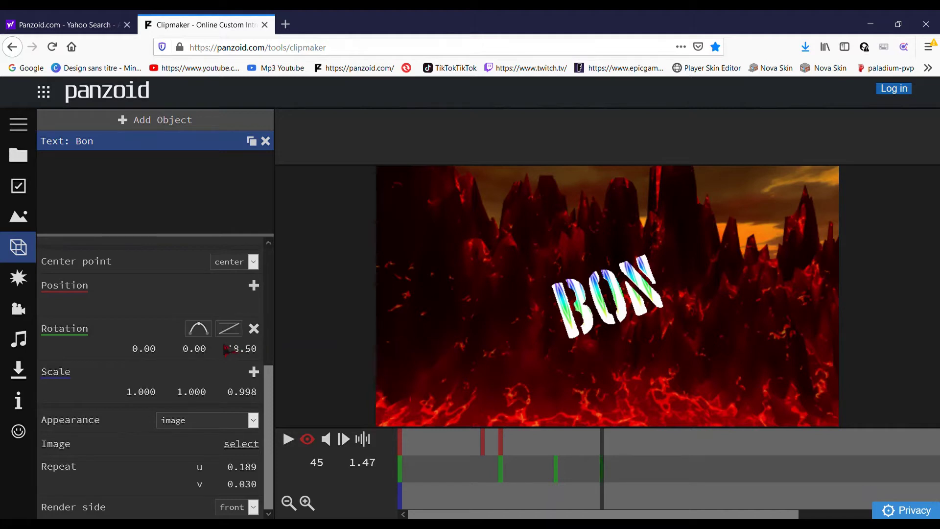
pyautogui.moveTo(240, 348); pyautogui.dragTo(181, 360)
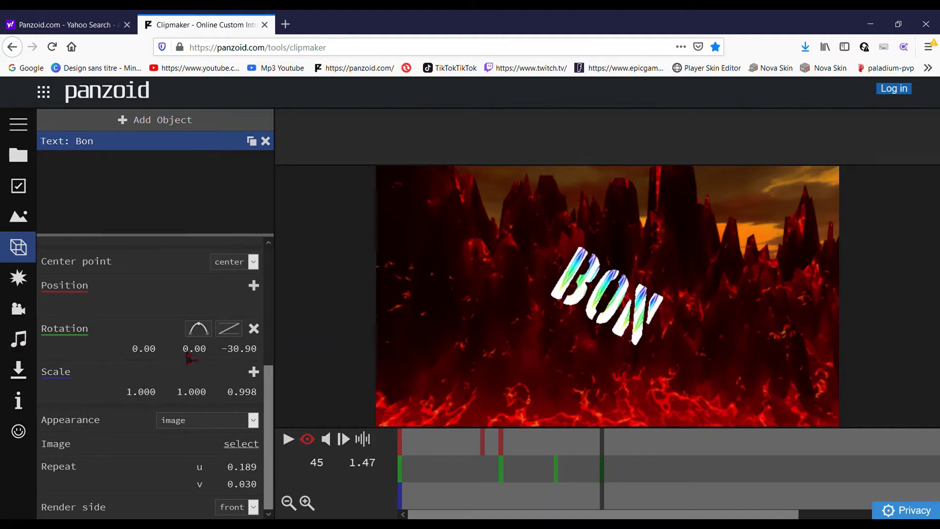
pyautogui.moveTo(256, 355); pyautogui.dragTo(227, 357)
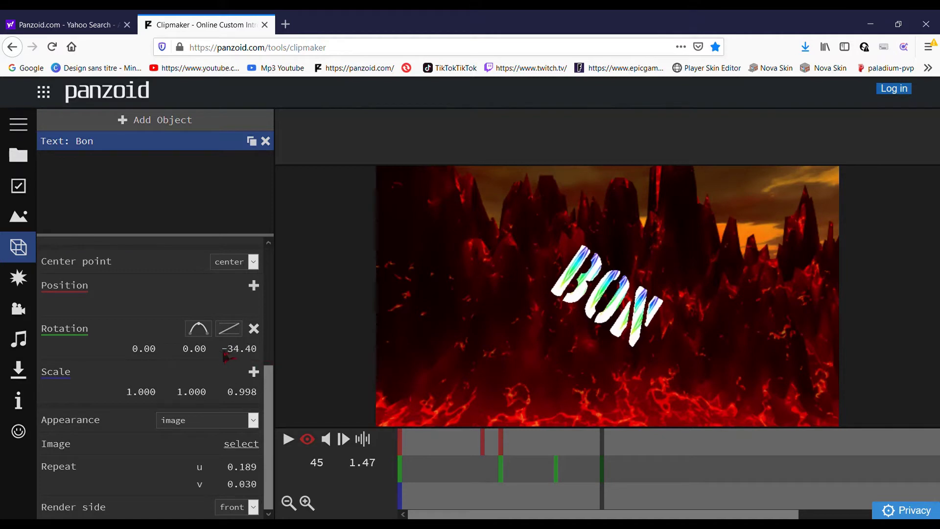
# Play the animation to check the rotation at frame 45, and pause it.
pyautogui.click(289, 442)
pyautogui.click(289, 442)
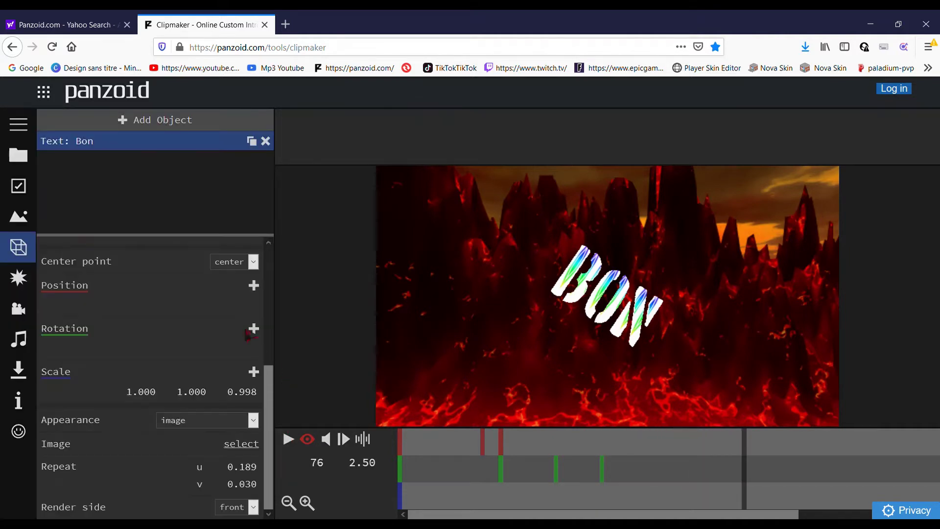
pyautogui.click(290, 440)
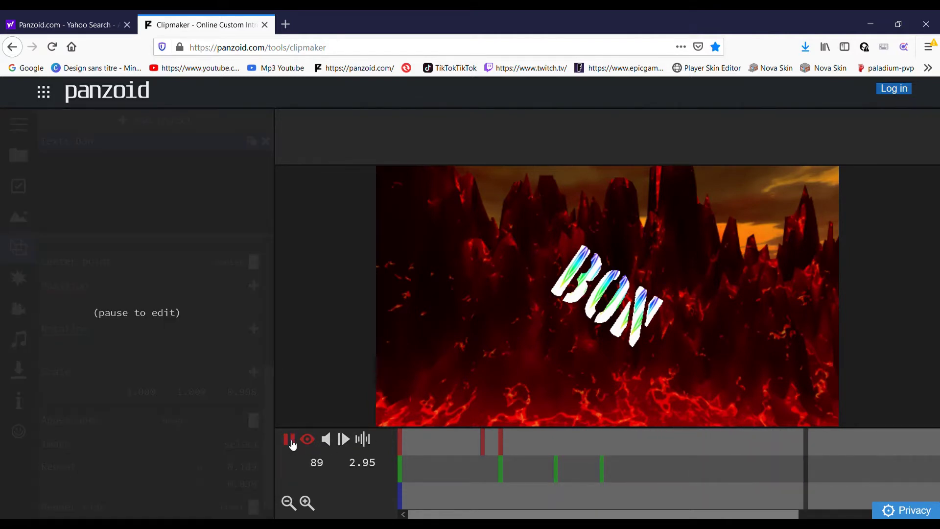
pyautogui.click(290, 441)
# Add a rotation keyframe for the Bon text at frame 88 and set its Z rotation to 75.60.
pyautogui.moveTo(828, 453); pyautogui.dragTo(800, 455)
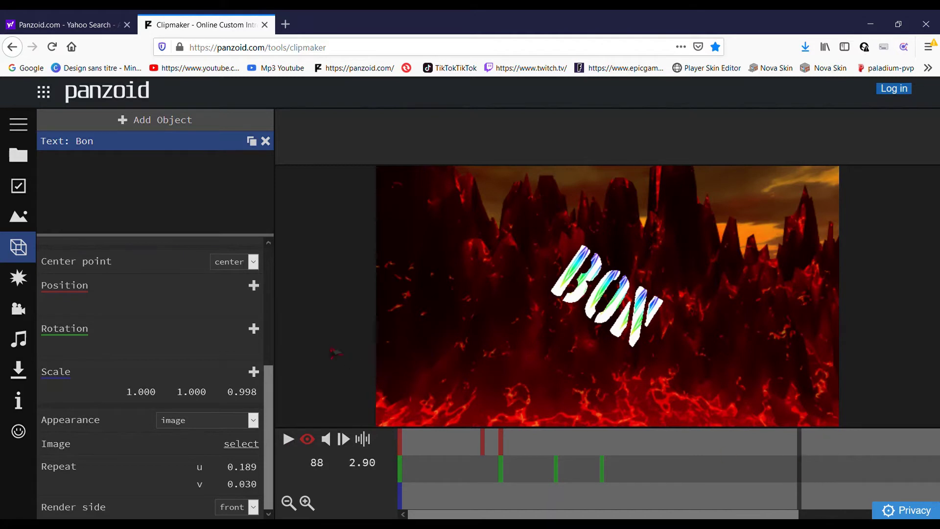
pyautogui.click(254, 329)
pyautogui.moveTo(240, 355); pyautogui.dragTo(889, 330)
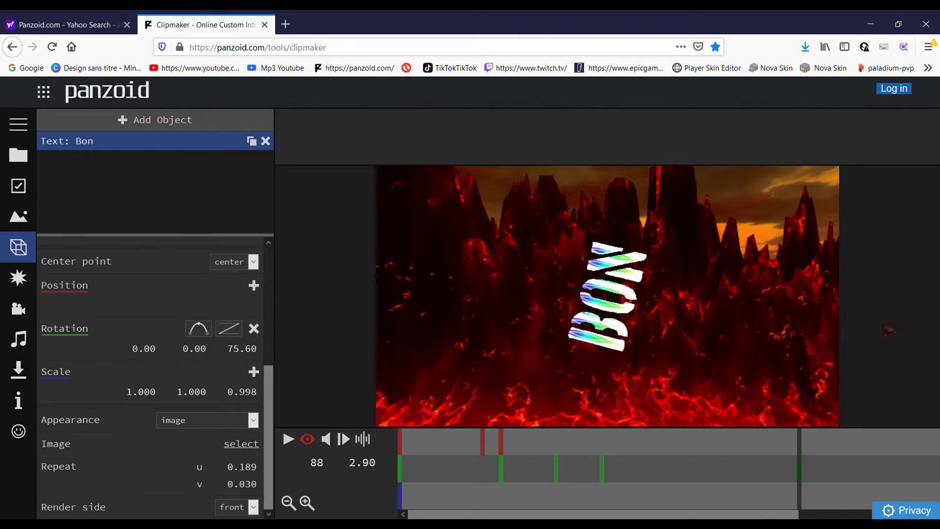
# Replay the animation from the start through the frame 88 rotation keyframe, and pause it.
pyautogui.click(289, 438)
pyautogui.click(288, 439)
pyautogui.moveTo(881, 453); pyautogui.dragTo(556, 453)
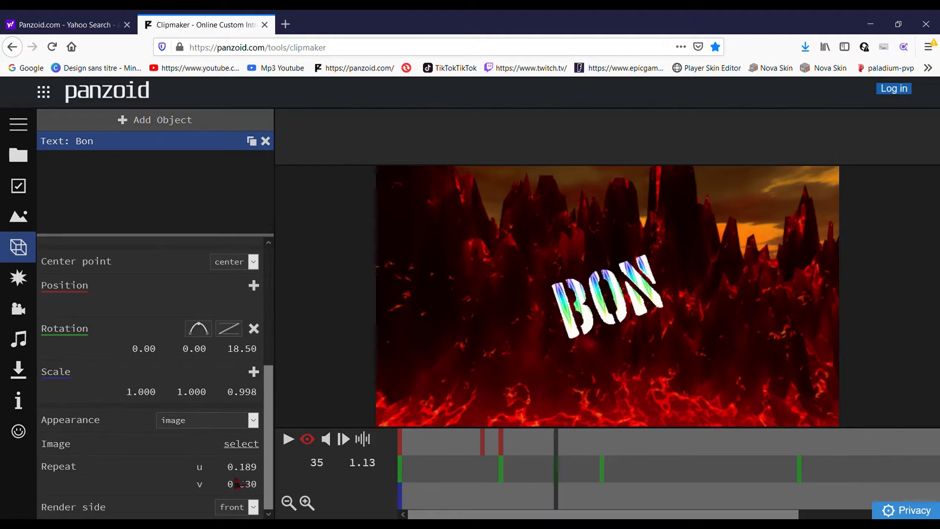
pyautogui.click(289, 439)
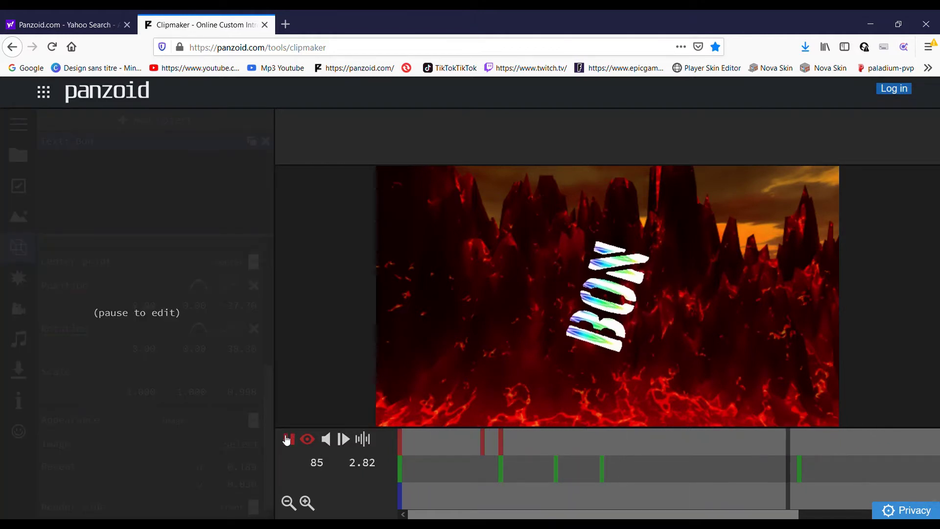
pyautogui.click(290, 439)
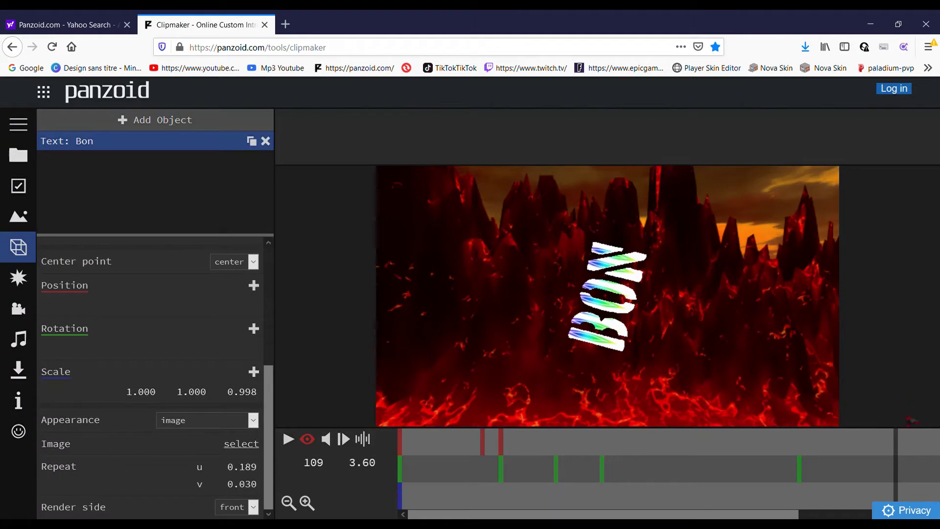
# Move the Bon text's last rotation keyframe from frame 88 to frame 63 and preview the animation from the start.
pyautogui.moveTo(801, 474); pyautogui.dragTo(692, 488)
pyautogui.moveTo(876, 467); pyautogui.dragTo(341, 479)
pyautogui.click(287, 439)
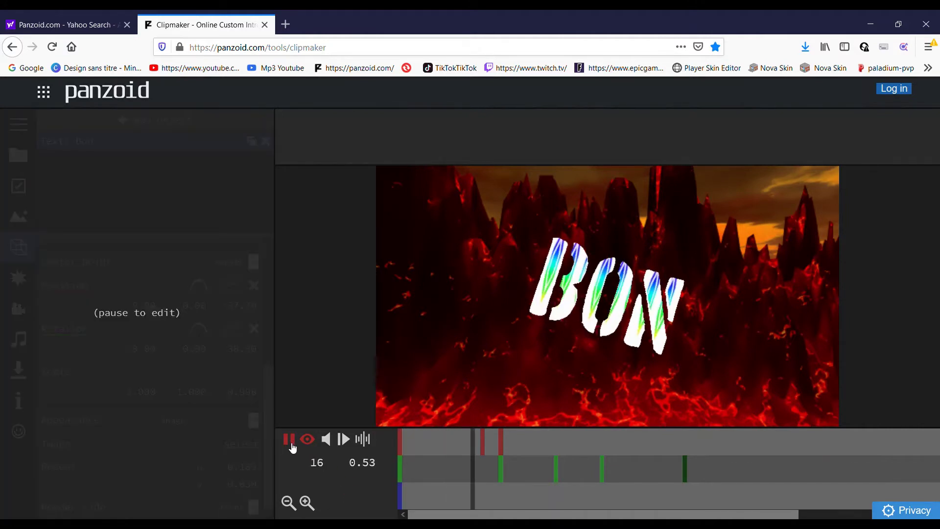
pyautogui.click(289, 440)
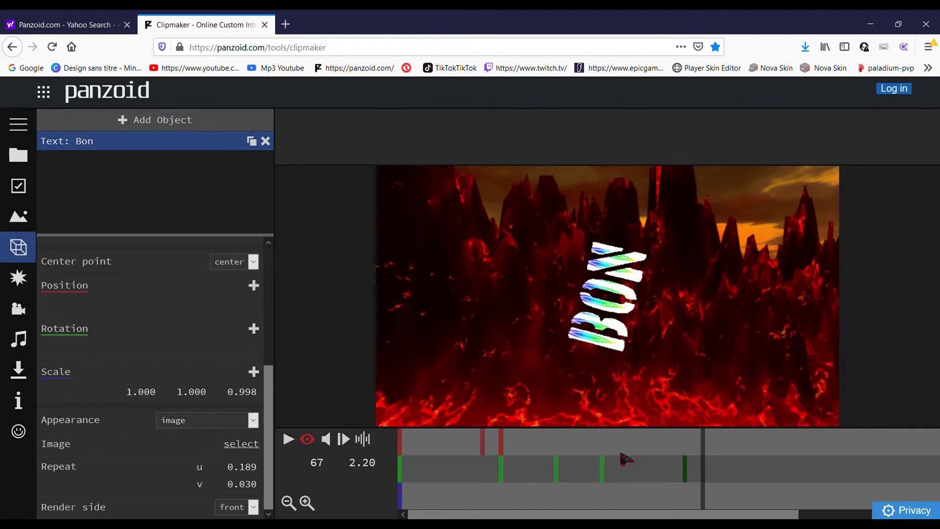
# Reduce the Z rotation of the Bon text's keyframe at frame 63 and replay the animation from frame 1.
pyautogui.click(684, 474)
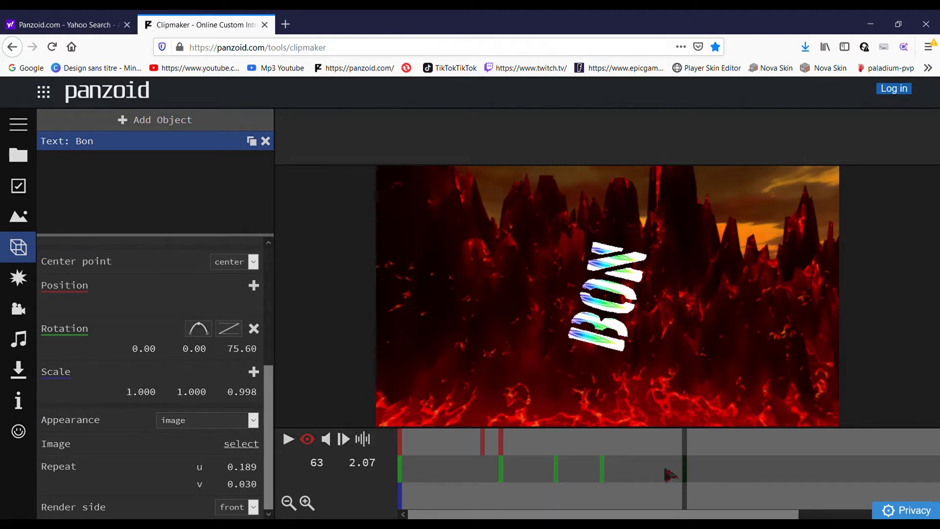
pyautogui.moveTo(249, 356)
pyautogui.mouseDown()
pyautogui.moveTo(112, 345)
pyautogui.moveTo(242, 356)
pyautogui.mouseUp()
pyautogui.moveTo(671, 445); pyautogui.dragTo(355, 468)
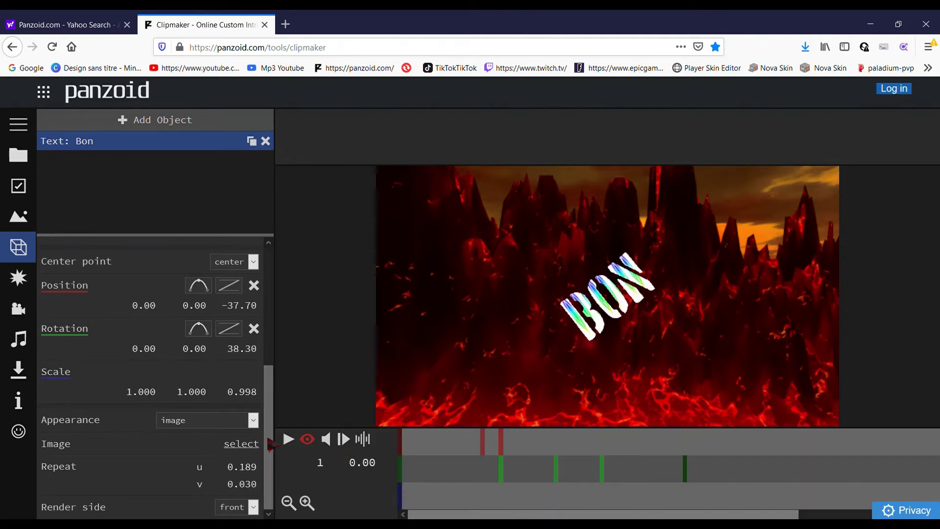
pyautogui.click(289, 439)
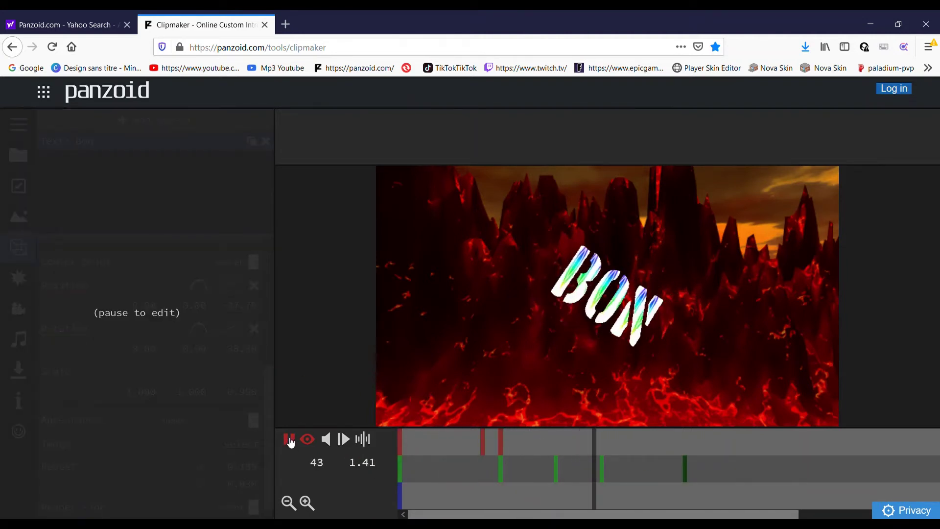
pyautogui.click(289, 440)
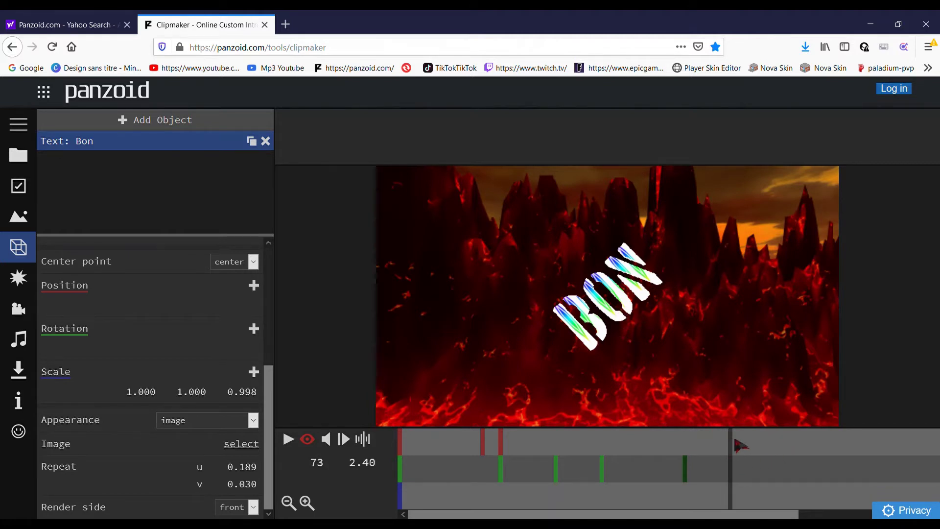
pyautogui.moveTo(742, 443); pyautogui.dragTo(769, 449)
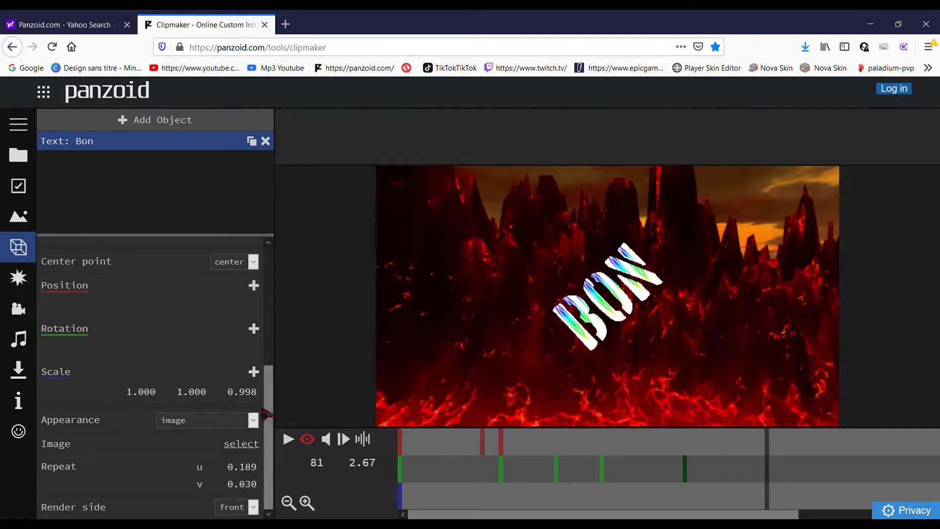
pyautogui.click(183, 120)
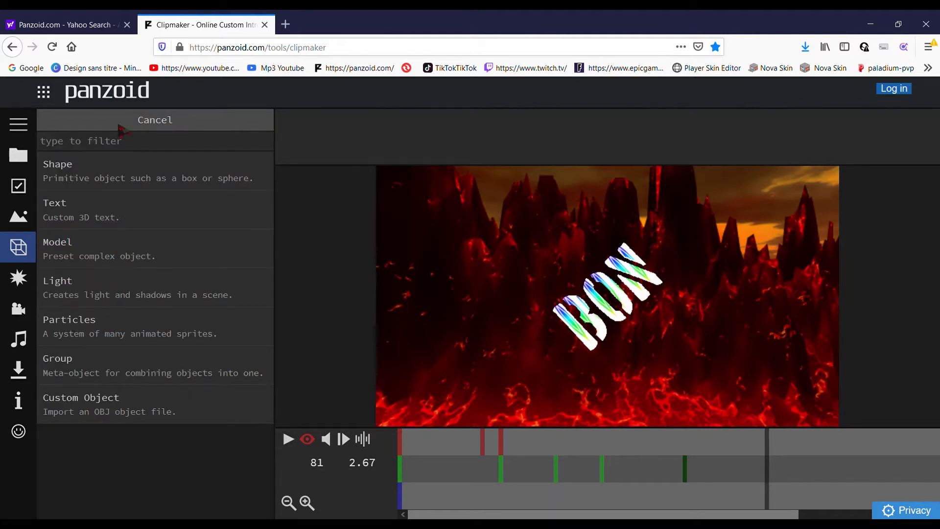
pyautogui.click(145, 130)
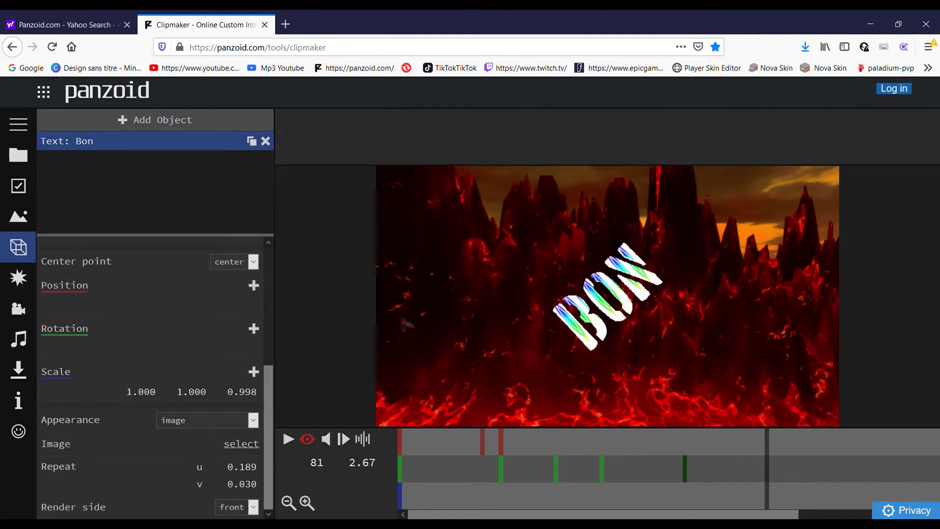
# Return the playhead to frame 1 and look through the color, enhance, distort and framing effects that can be added.
pyautogui.moveTo(766, 452); pyautogui.dragTo(234, 467)
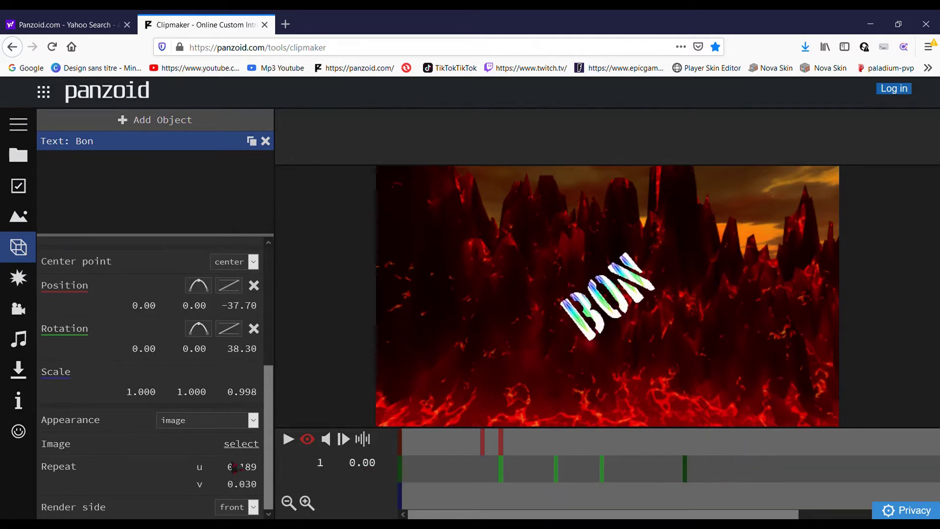
pyautogui.click(19, 278)
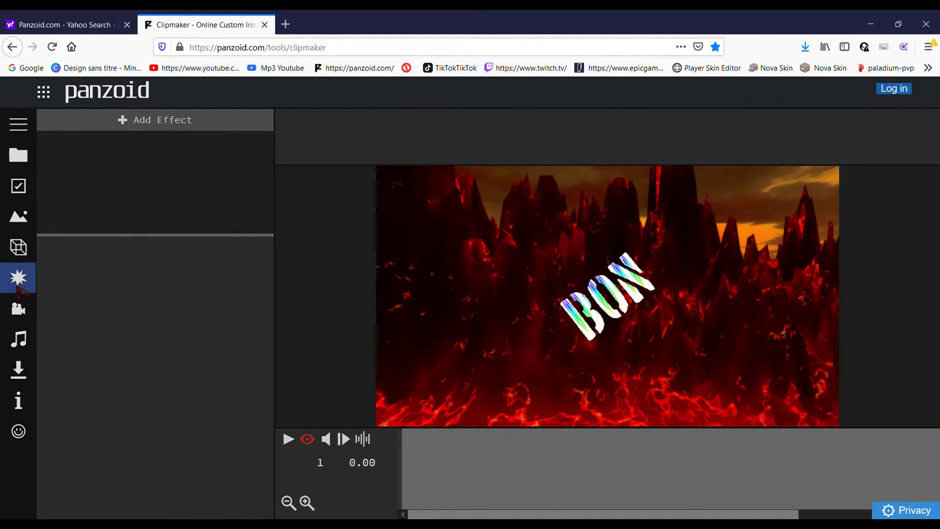
pyautogui.click(163, 124)
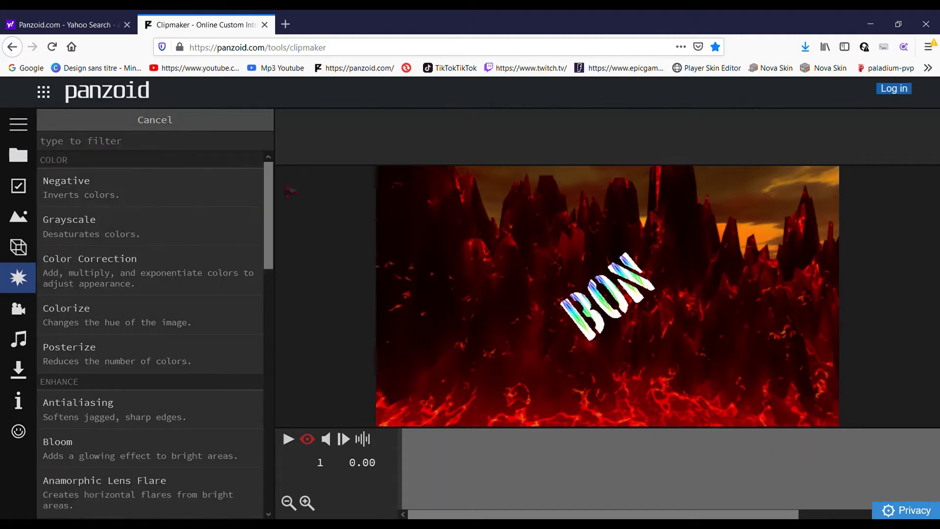
pyautogui.scroll(-1, 215, 182)
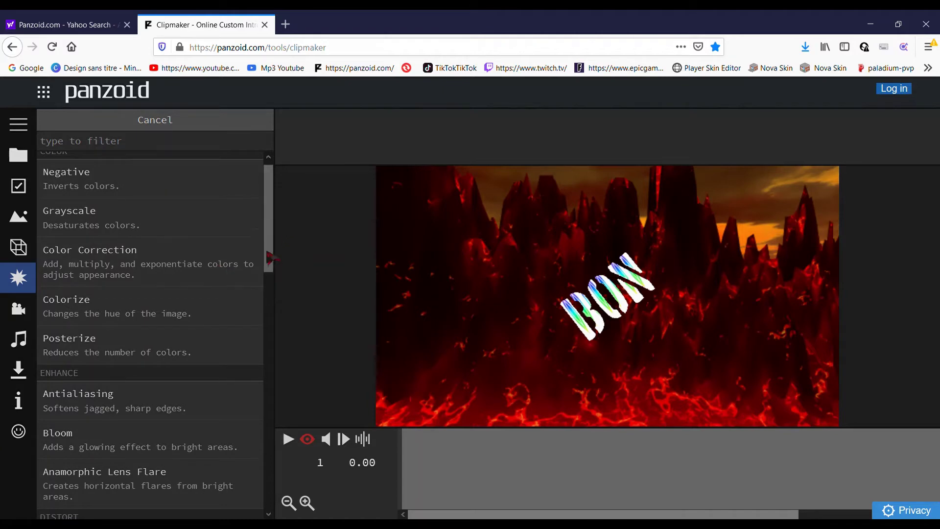
pyautogui.moveTo(271, 220)
pyautogui.mouseDown()
pyautogui.moveTo(264, 464)
pyautogui.moveTo(272, 383)
pyautogui.moveTo(249, 459)
pyautogui.mouseUp()
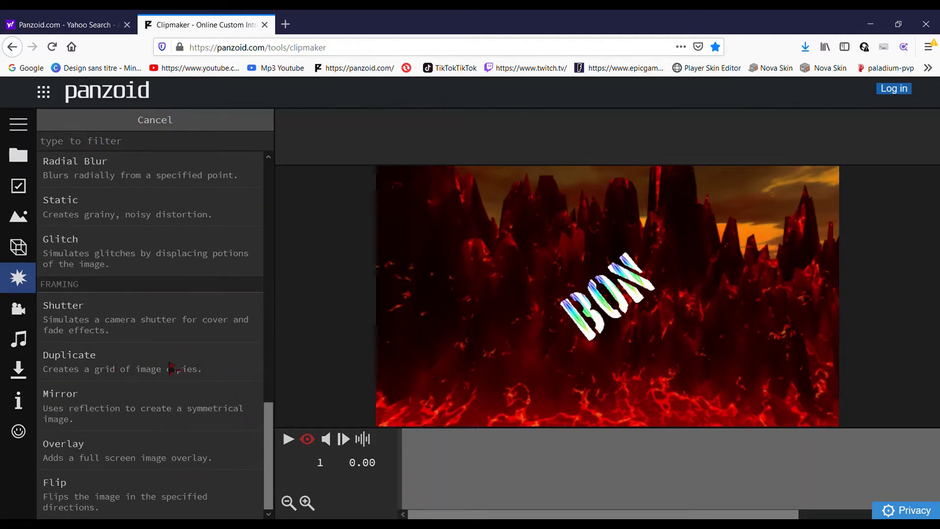
pyautogui.scroll(1, 277, 424)
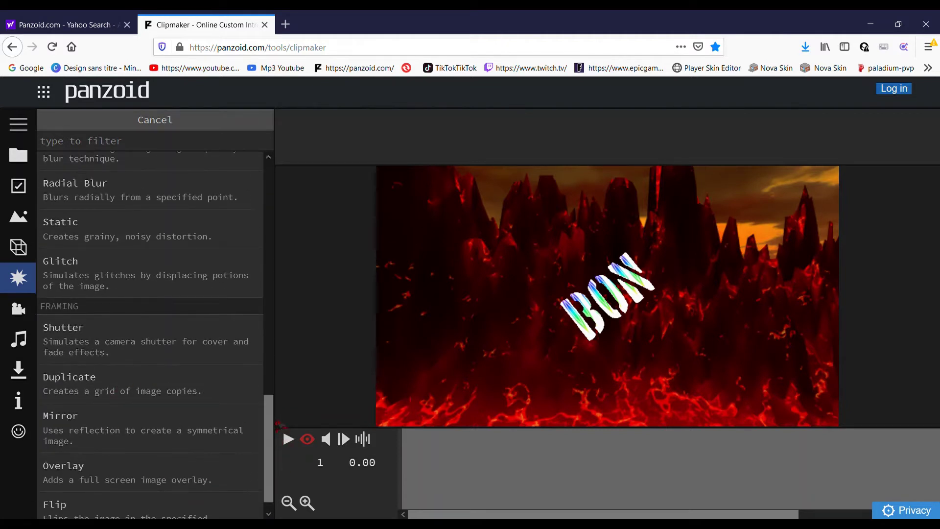
pyautogui.scroll(5, 123, 339)
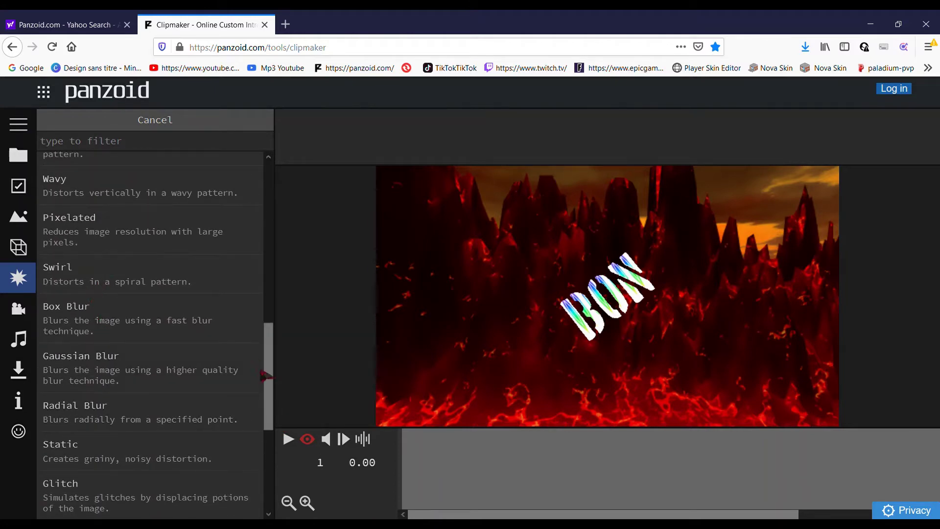
pyautogui.scroll(10, 265, 376)
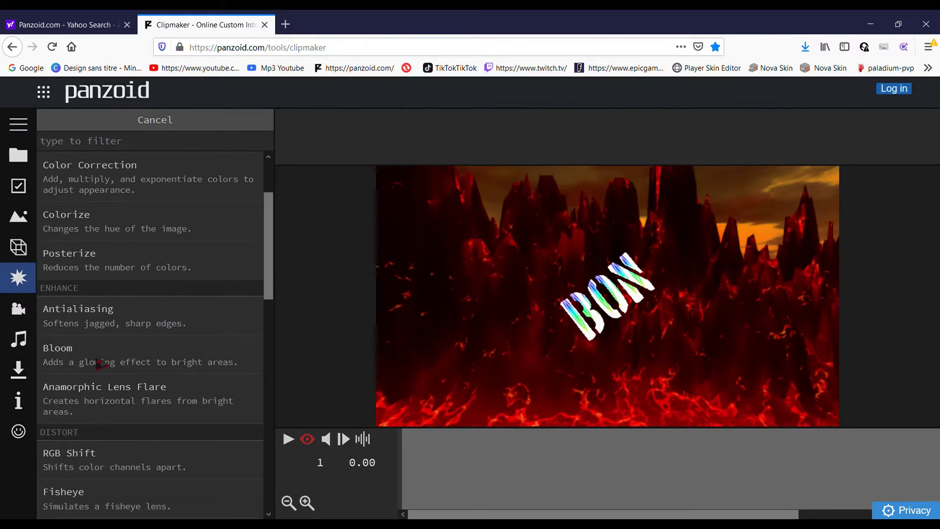
pyautogui.scroll(1, 98, 253)
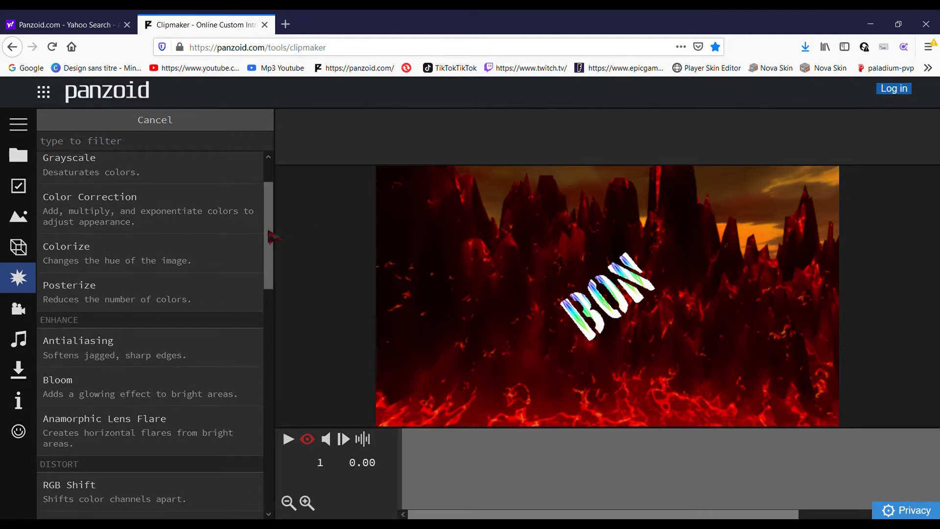
pyautogui.scroll(2, 271, 181)
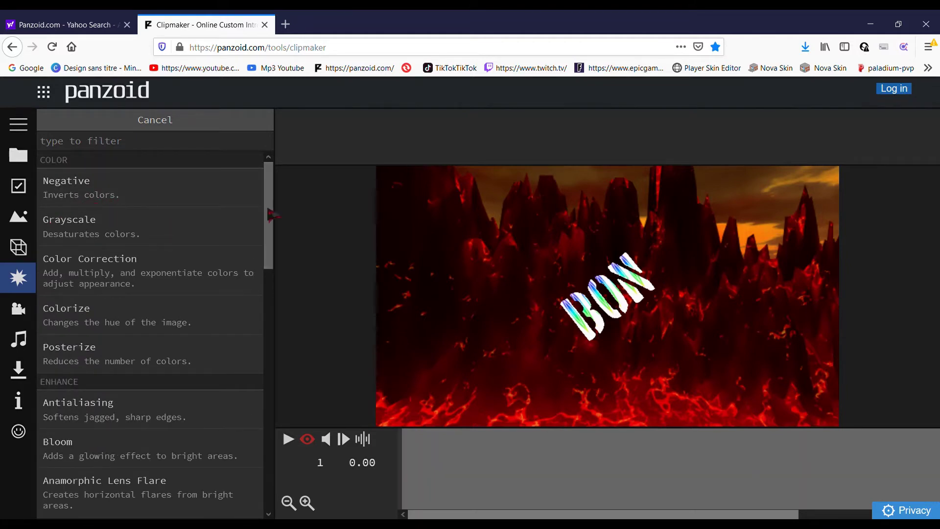
pyautogui.scroll(-8, 117, 378)
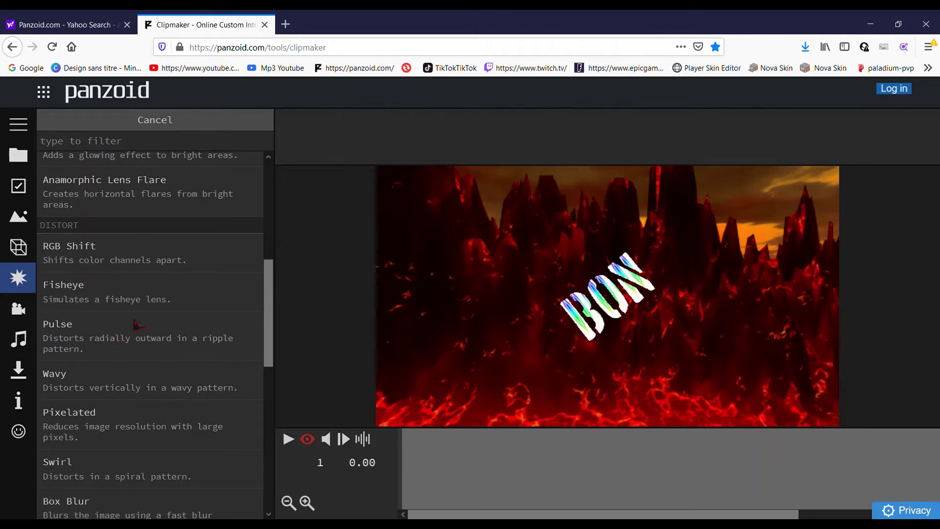
# Try the Swirl distortion effect on the scene and remove it again.
pyautogui.click(106, 469)
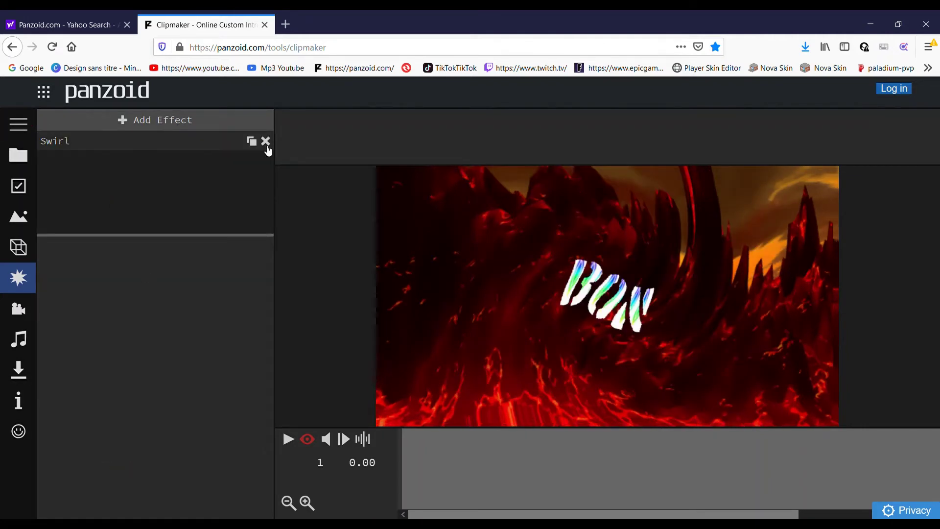
pyautogui.click(267, 141)
pyautogui.click(167, 126)
pyautogui.scroll(-8, 176, 360)
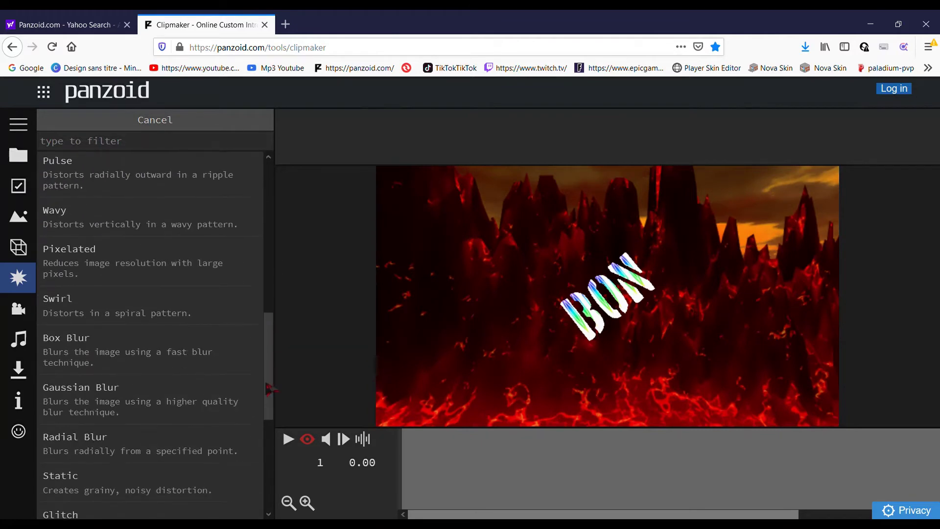
pyautogui.click(122, 306)
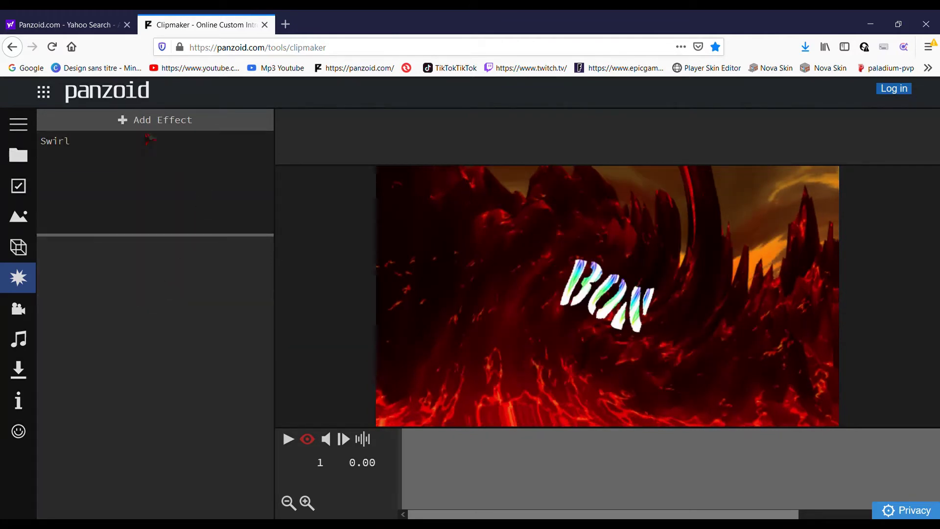
pyautogui.click(267, 141)
# Add a Bloom effect to the scene to make its bright areas glow.
pyautogui.click(264, 122)
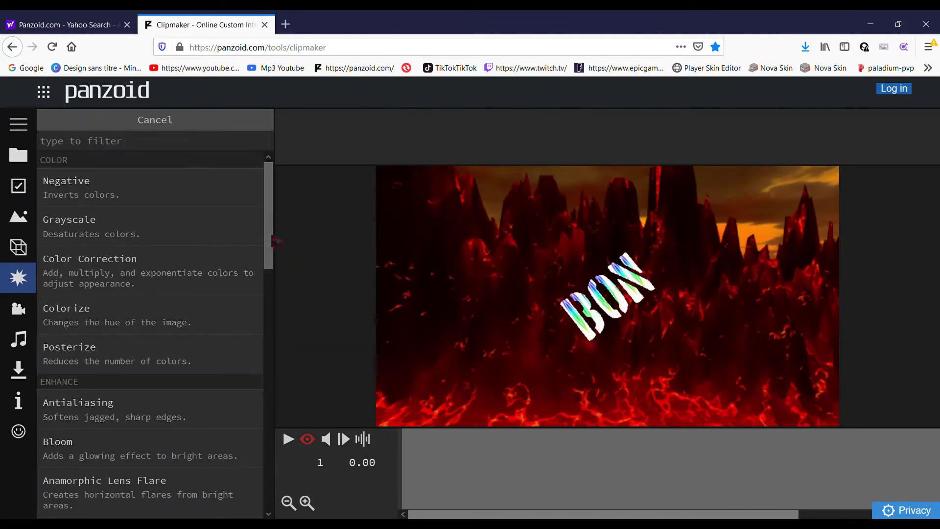
pyautogui.click(160, 449)
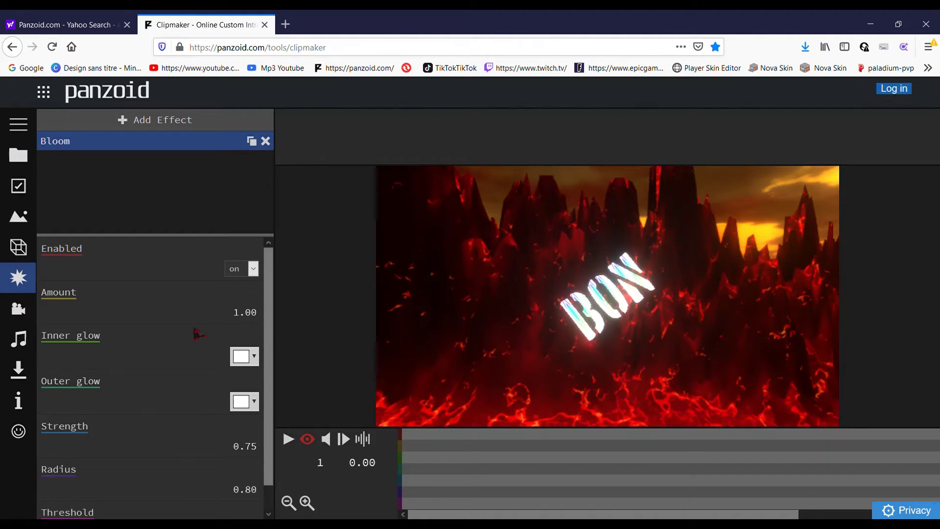
# Preview the animation with the Bloom effect applied and return the playhead to frame 1.
pyautogui.click(18, 247)
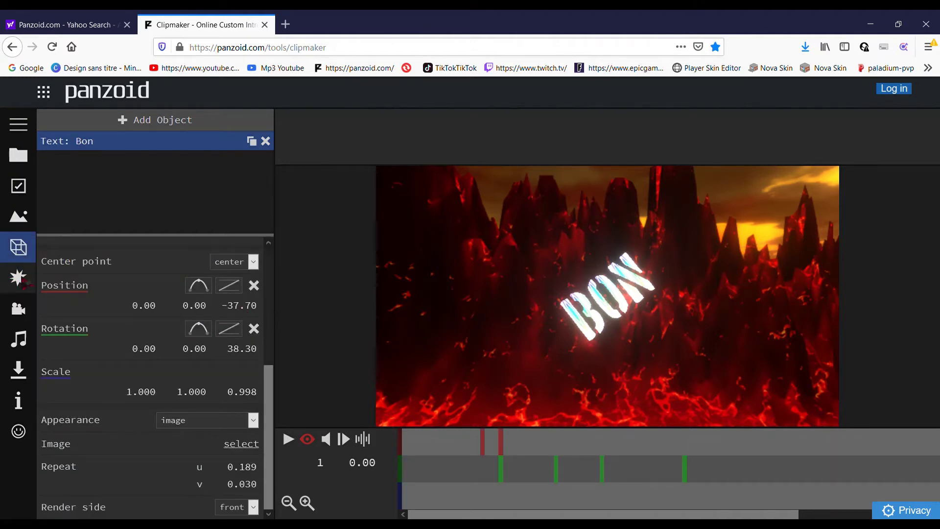
pyautogui.click(18, 278)
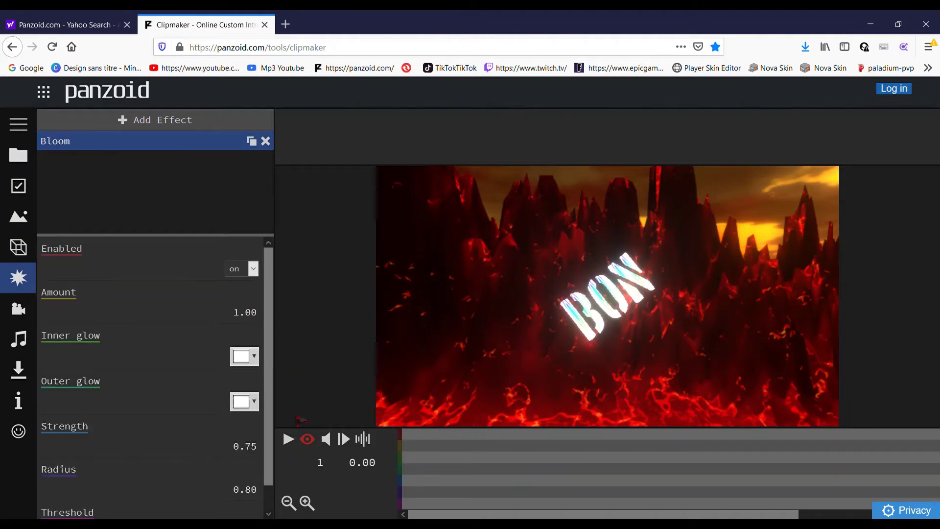
pyautogui.click(289, 439)
pyautogui.click(455, 448)
pyautogui.moveTo(455, 448); pyautogui.dragTo(295, 476)
pyautogui.click(288, 439)
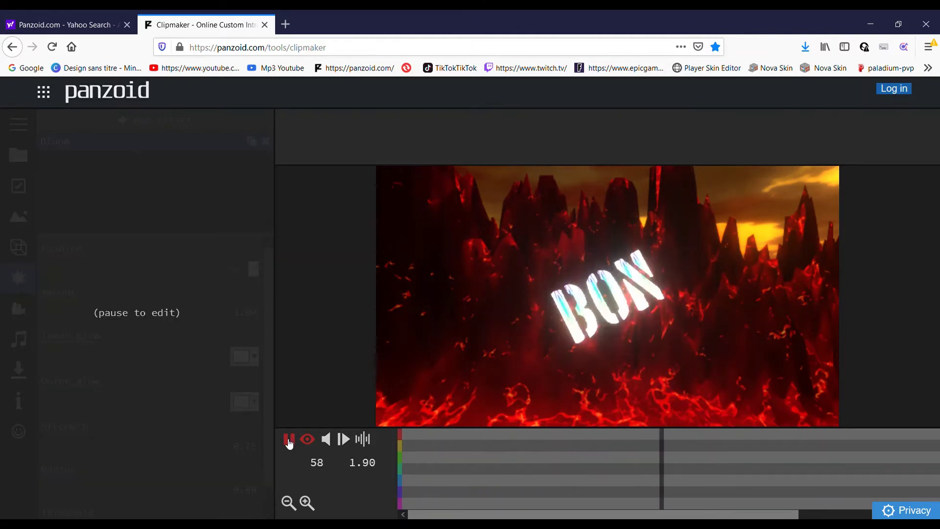
pyautogui.click(289, 439)
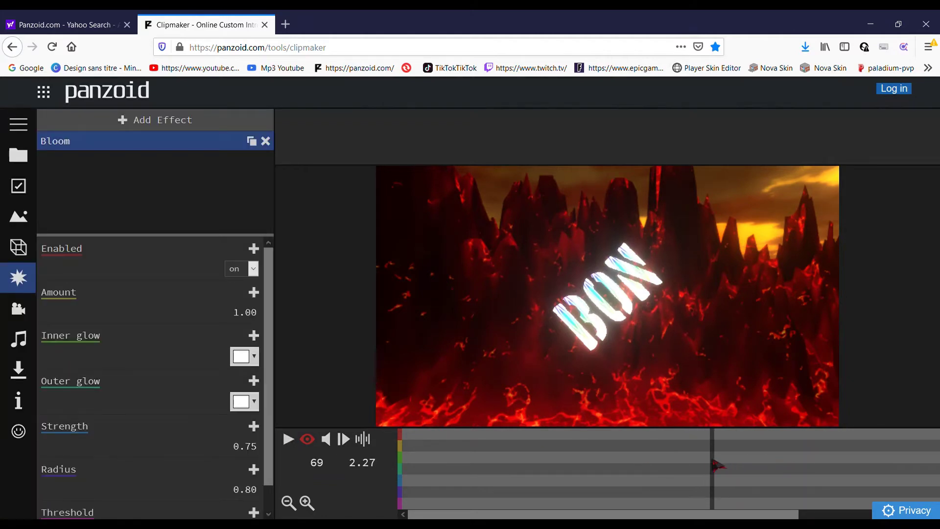
pyautogui.moveTo(714, 466); pyautogui.dragTo(386, 468)
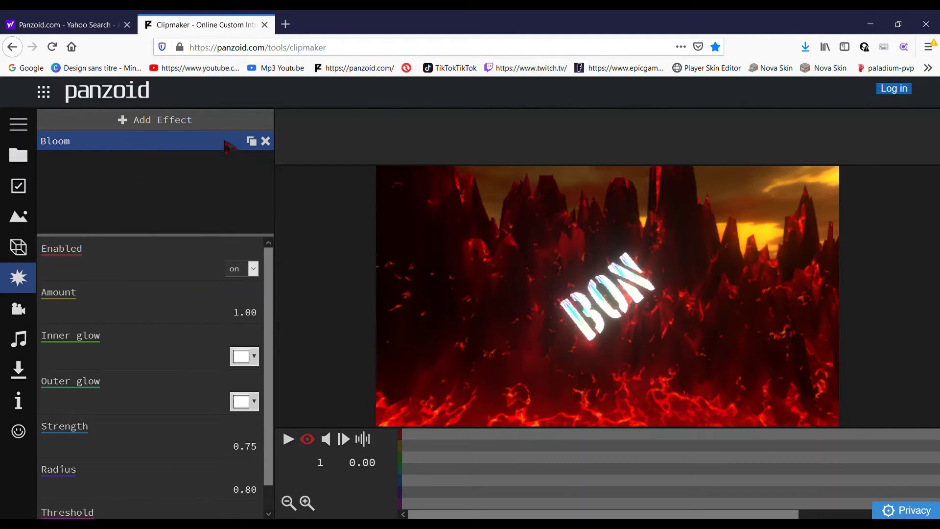
# Remove the Bloom effect, add the Shutter framing effect instead and open its settings.
pyautogui.click(265, 141)
pyautogui.click(154, 119)
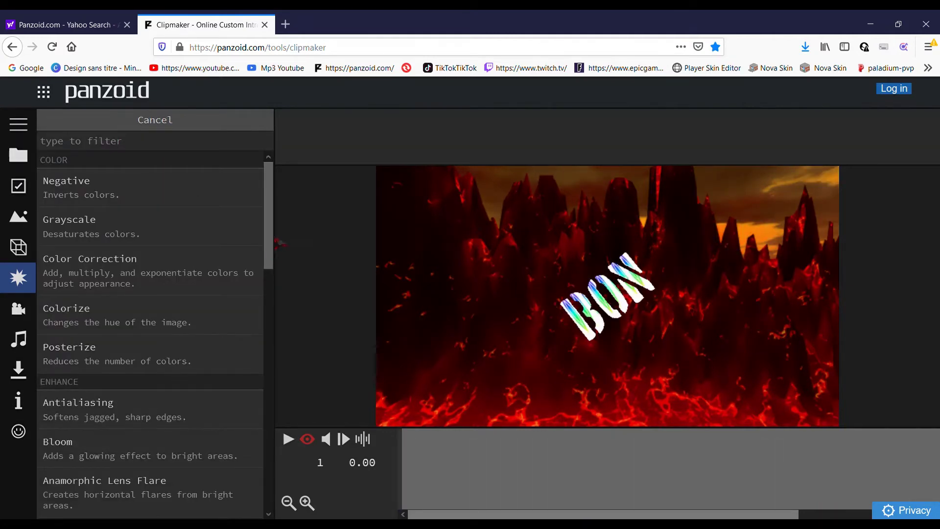
pyautogui.moveTo(268, 243); pyautogui.dragTo(268, 425)
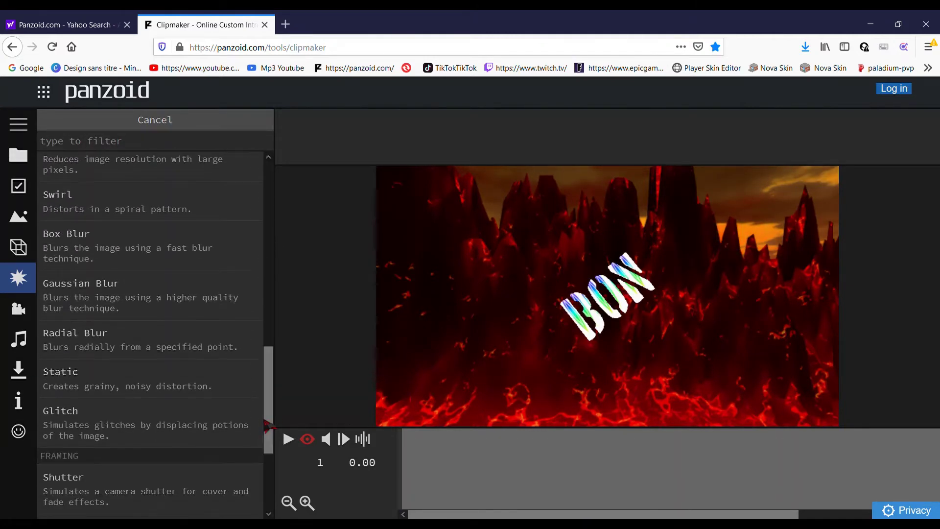
pyautogui.scroll(-3, 168, 414)
pyautogui.click(142, 389)
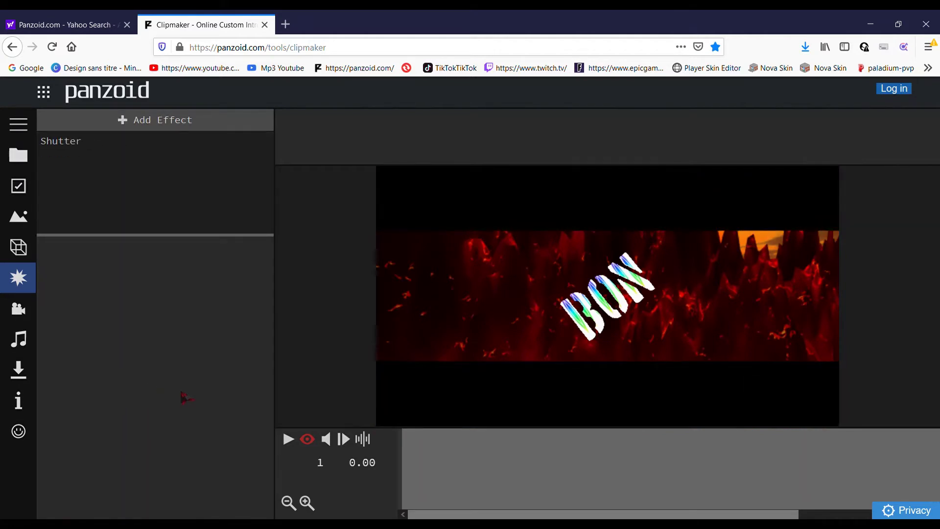
pyautogui.click(140, 145)
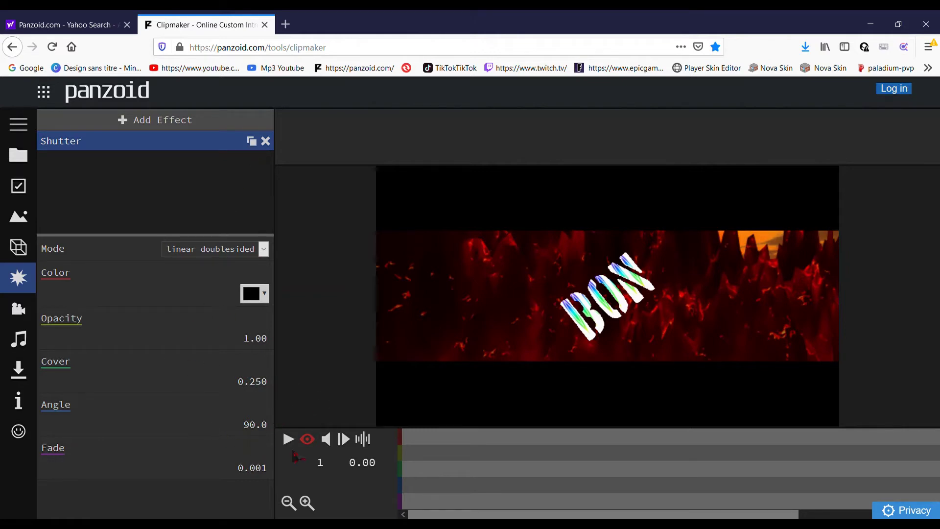
# Set the Shutter effect's cover to 0.500 at frame 1 so it covers the whole picture.
pyautogui.moveTo(265, 341); pyautogui.dragTo(304, 349)
pyautogui.moveTo(258, 395); pyautogui.dragTo(390, 372)
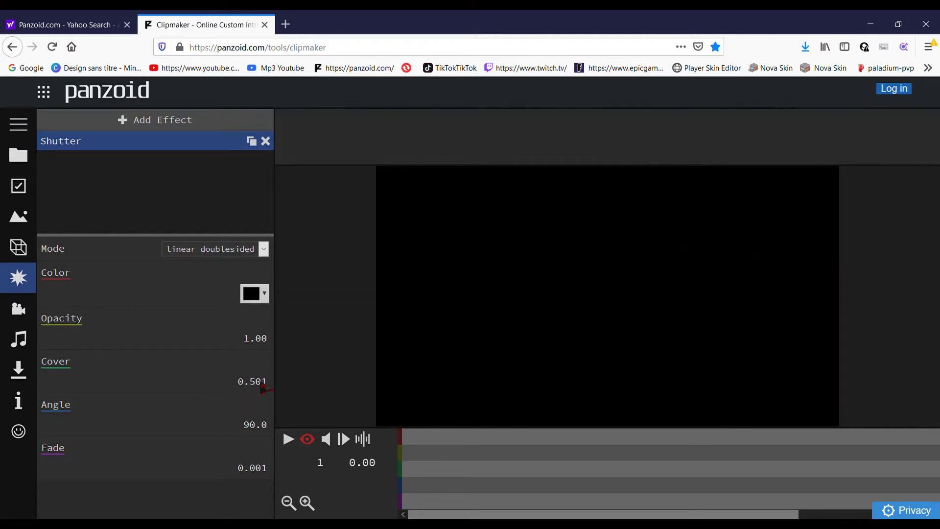
pyautogui.moveTo(262, 389); pyautogui.dragTo(263, 390)
# Advance to frame 18, add a cover keyframe to the Shutter effect and set its value to 0.170.
pyautogui.click(289, 439)
pyautogui.click(289, 440)
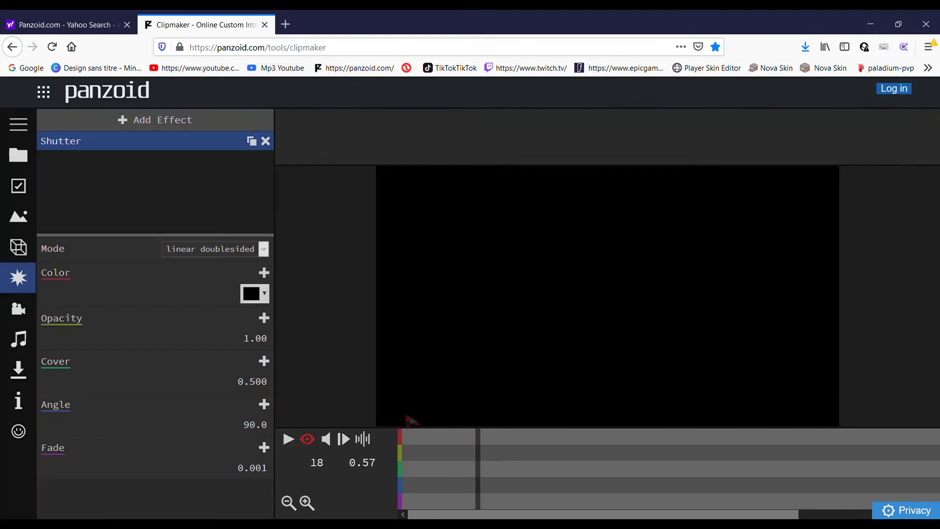
pyautogui.click(264, 362)
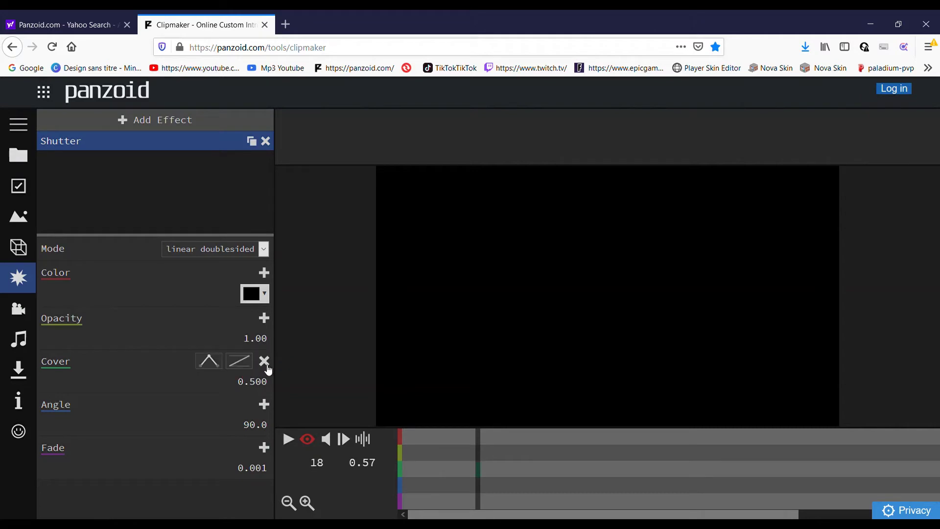
pyautogui.moveTo(264, 385)
pyautogui.mouseDown()
pyautogui.moveTo(142, 396)
pyautogui.moveTo(259, 385)
pyautogui.moveTo(250, 385)
pyautogui.mouseUp()
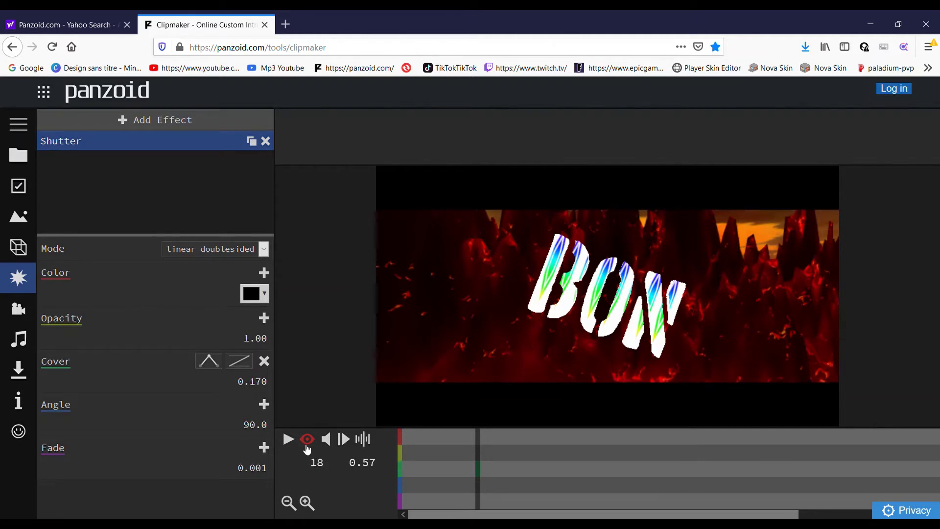
# Replay the animation from frame 1 to check the opening movement of the Shutter bars.
pyautogui.click(289, 439)
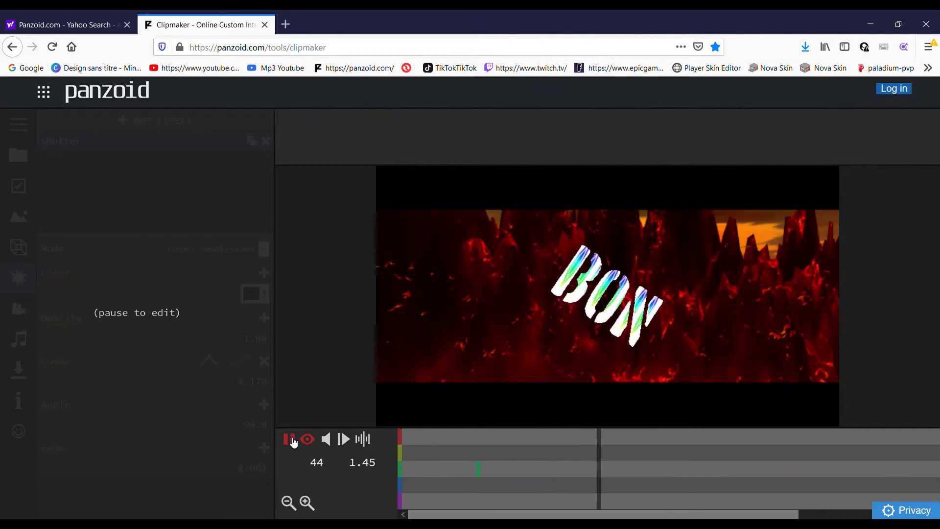
pyautogui.click(288, 440)
pyautogui.click(326, 440)
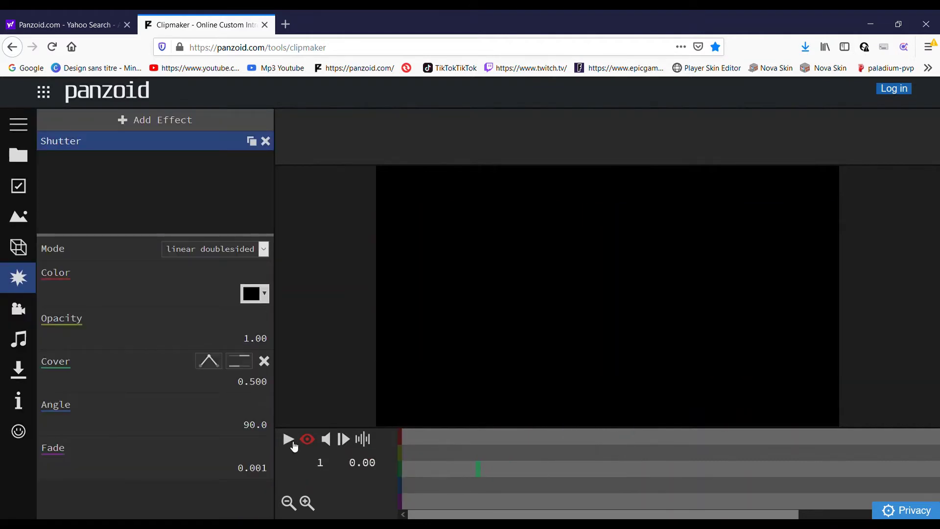
pyautogui.click(292, 442)
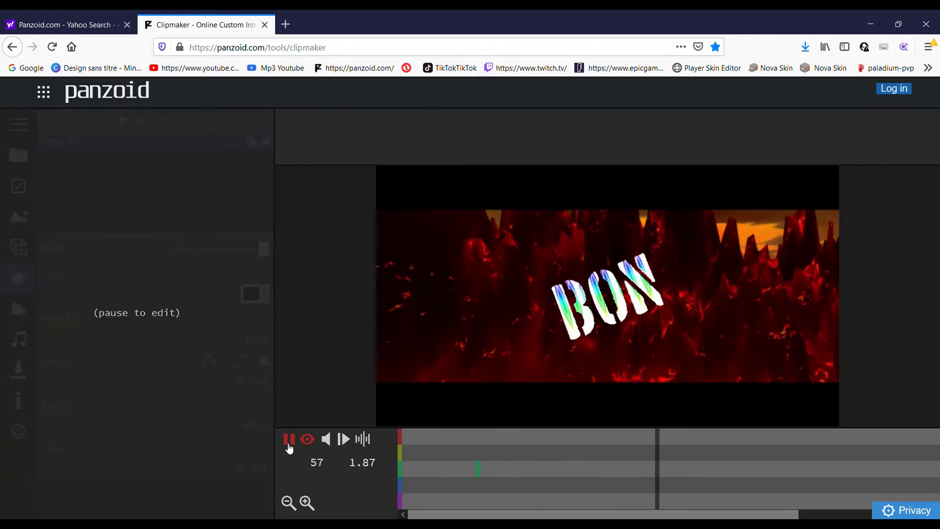
pyautogui.click(289, 441)
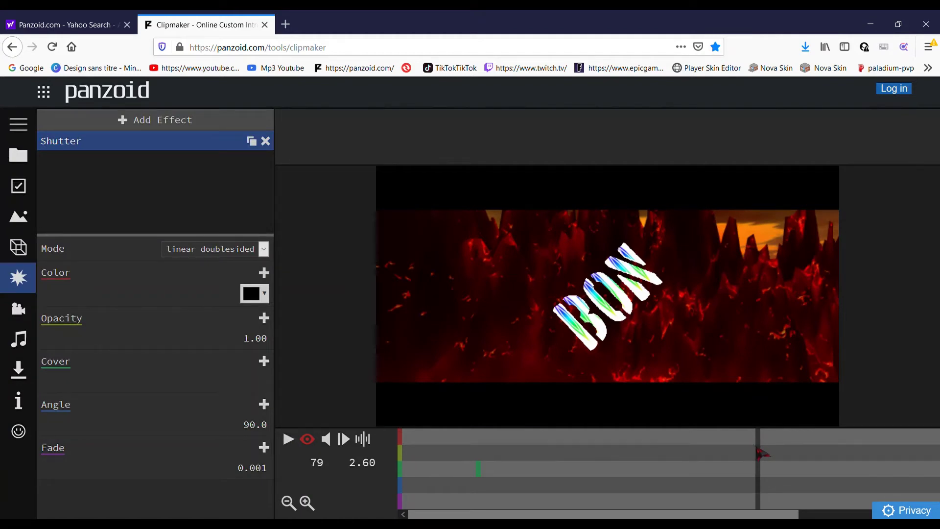
# Move the playhead to frame 72 and reduce the Shutter effect's fade to 0.000.
pyautogui.moveTo(758, 453); pyautogui.dragTo(728, 454)
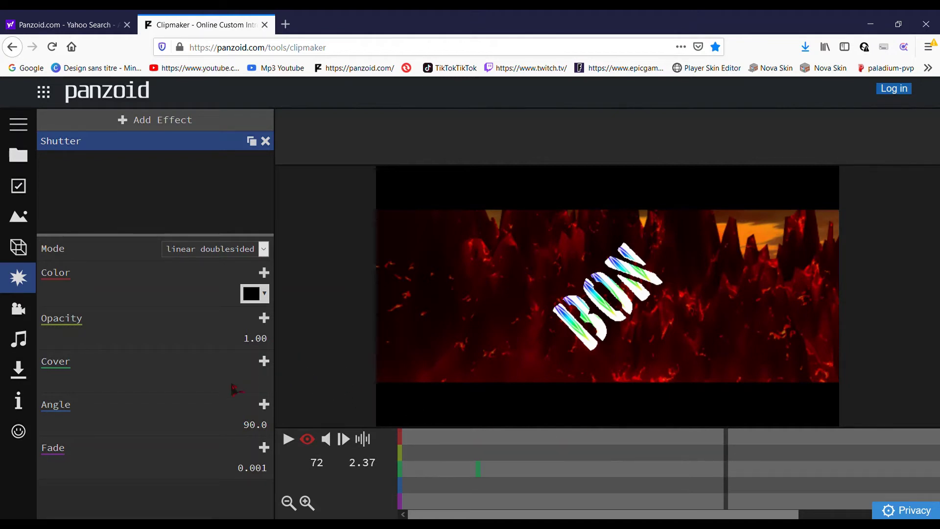
pyautogui.moveTo(249, 431)
pyautogui.mouseDown()
pyautogui.moveTo(200, 434)
pyautogui.moveTo(296, 435)
pyautogui.moveTo(329, 425)
pyautogui.moveTo(240, 429)
pyautogui.moveTo(248, 429)
pyautogui.mouseUp()
pyautogui.moveTo(259, 472); pyautogui.dragTo(181, 471)
# Try blue (#0000ff) as the Shutter bars' color and set them back to black.
pyautogui.click(268, 297)
pyautogui.click(324, 316)
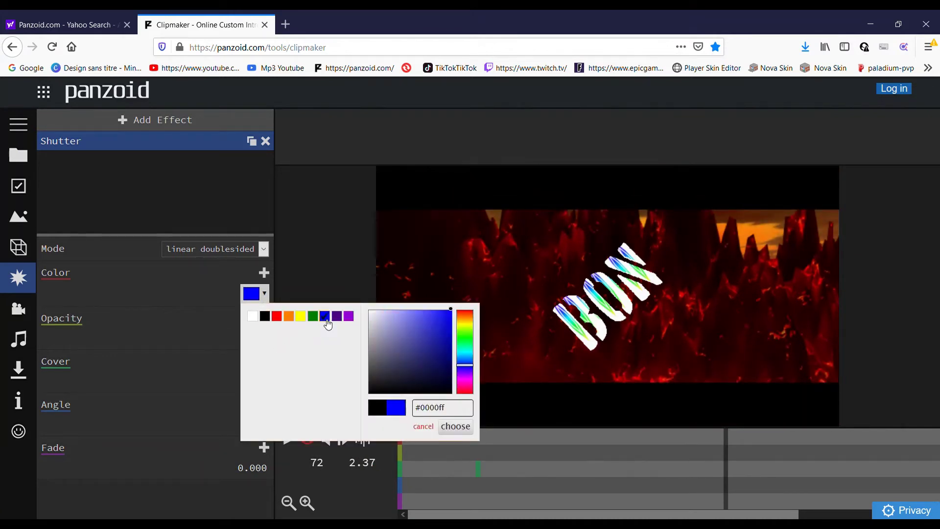
pyautogui.click(463, 426)
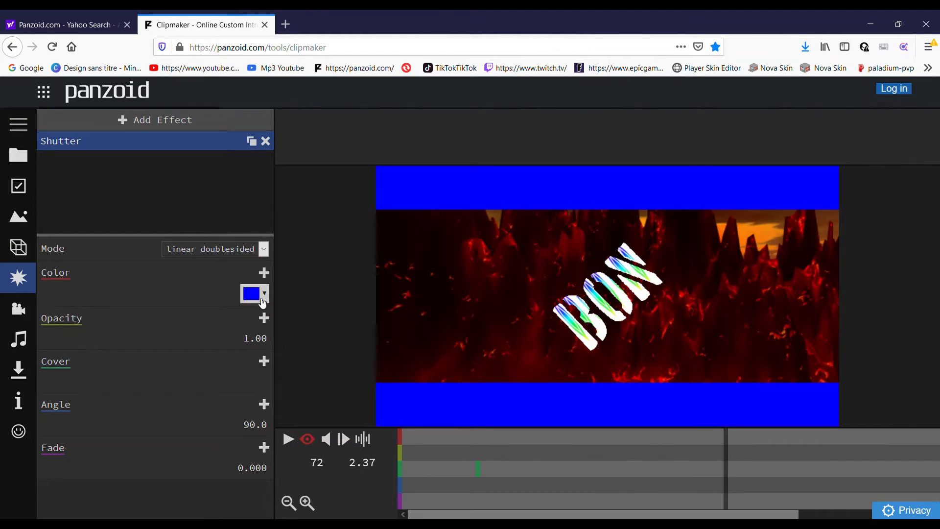
pyautogui.click(265, 294)
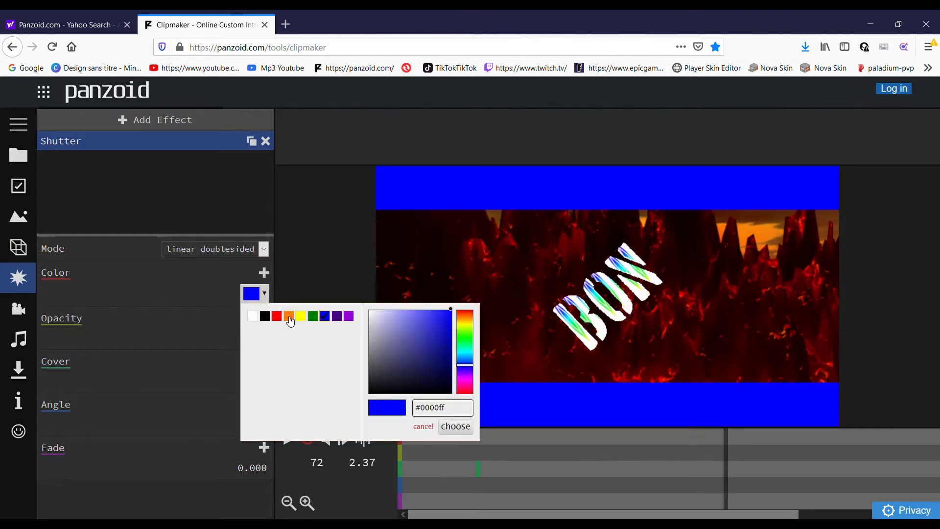
pyautogui.click(264, 316)
pyautogui.click(455, 426)
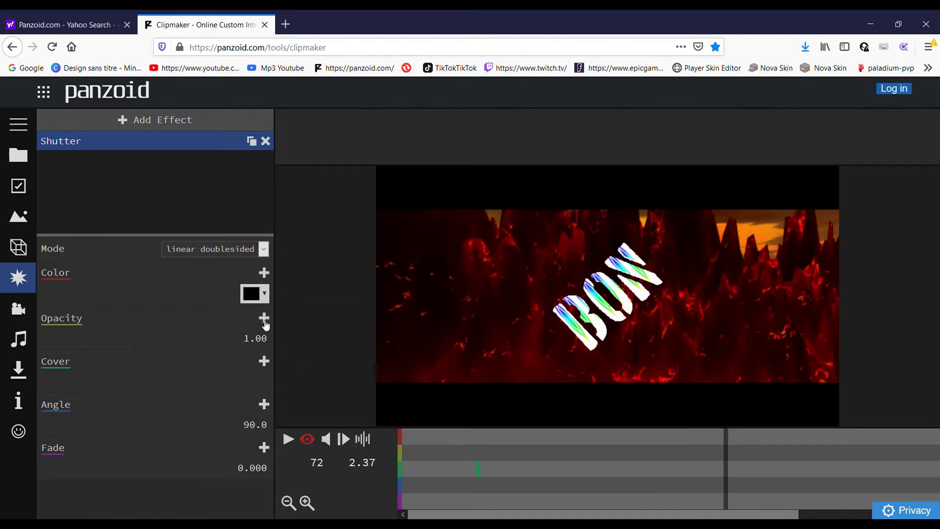
# Add an opacity keyframe to the Shutter effect at frame 72 and change the bars' color to red.
pyautogui.click(264, 294)
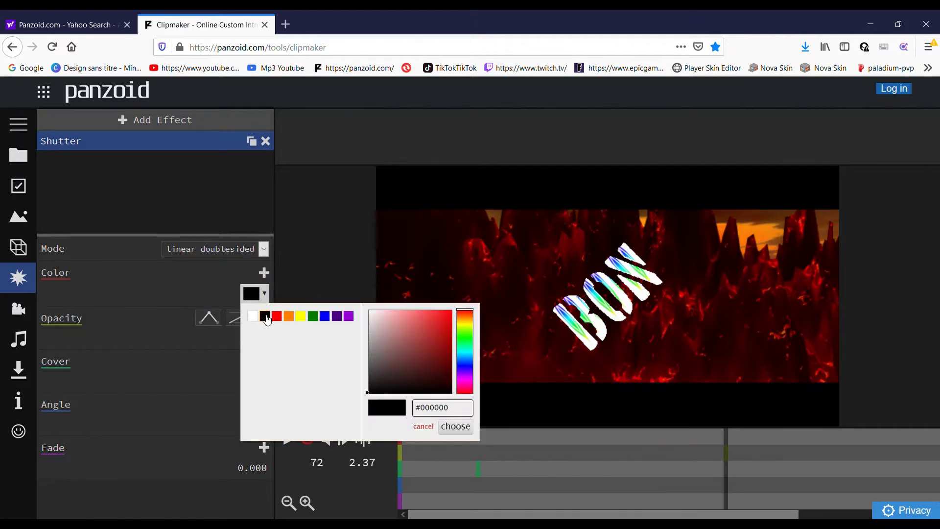
pyautogui.click(276, 316)
pyautogui.click(456, 426)
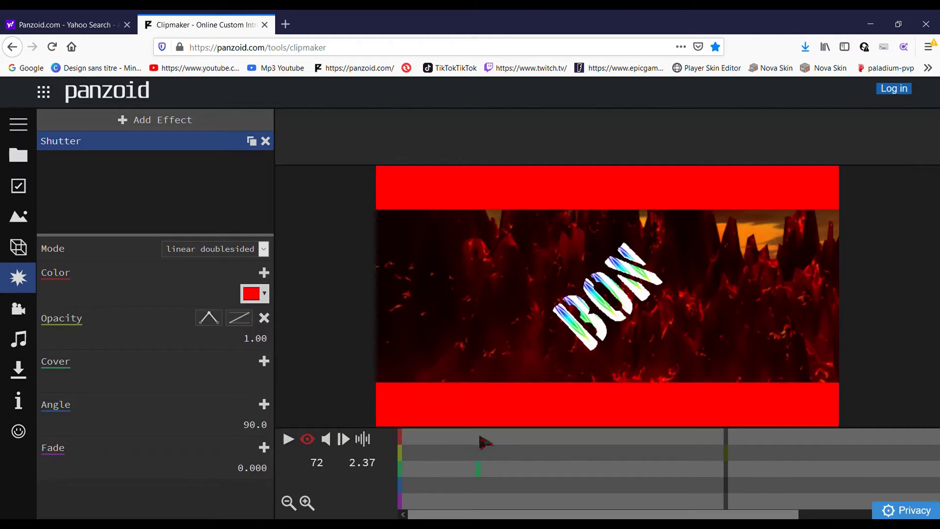
# Play the animation from frame 1 to check the red Shutter bars.
pyautogui.click(342, 440)
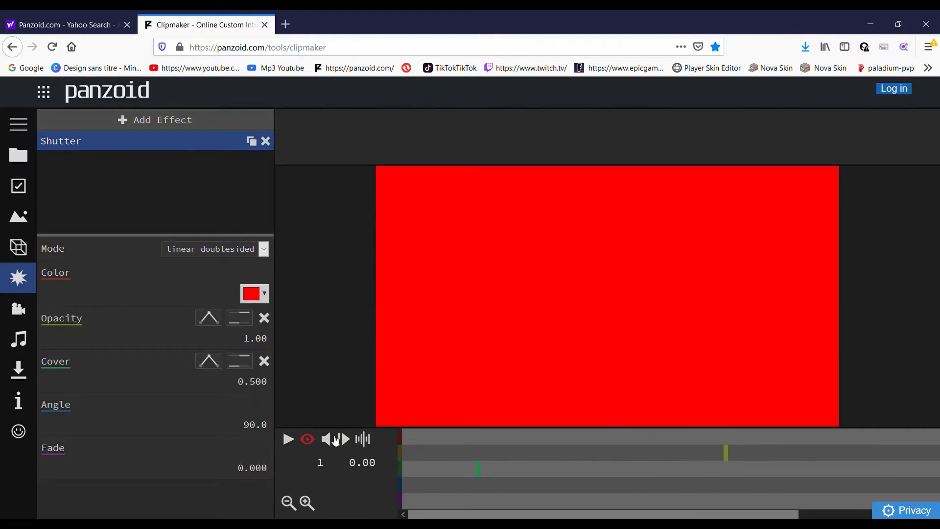
pyautogui.click(287, 440)
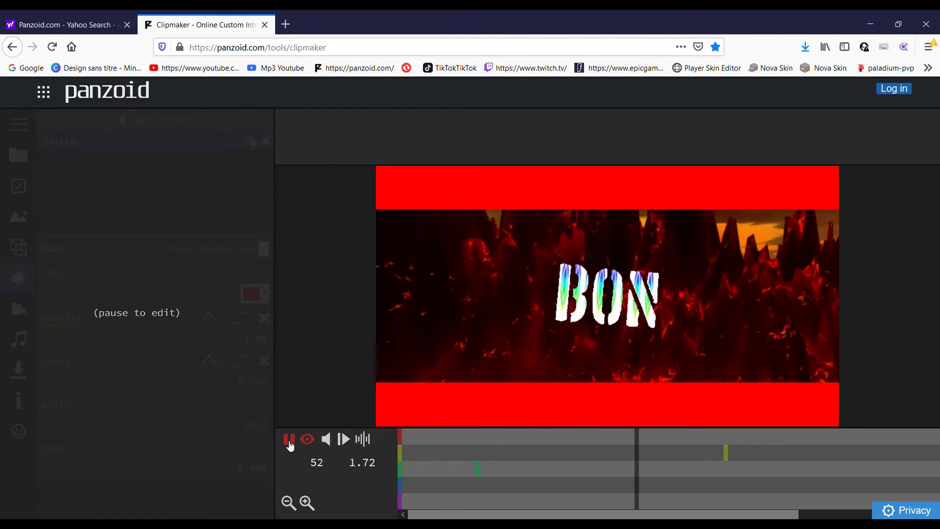
pyautogui.click(292, 443)
# Try adding a color keyframe to the red Shutter bars at frame 72 and remove it again.
pyautogui.click(725, 452)
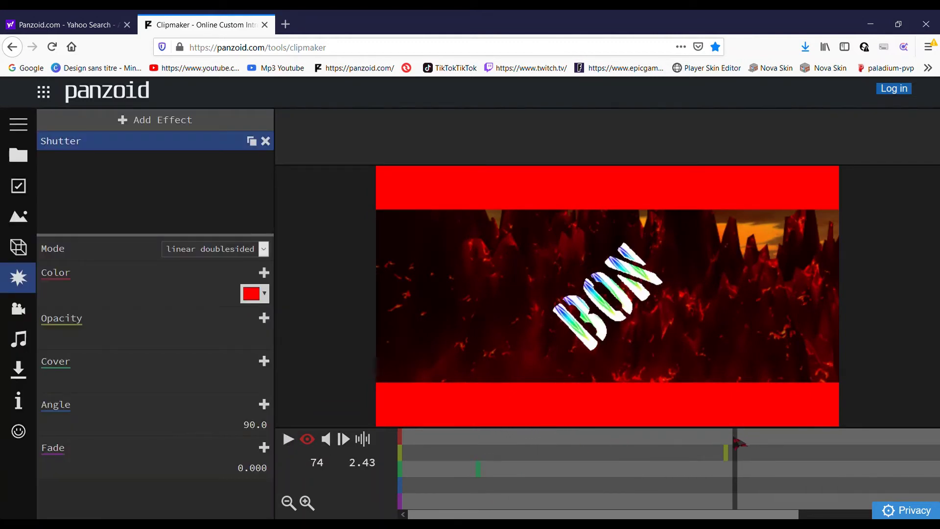
pyautogui.click(264, 272)
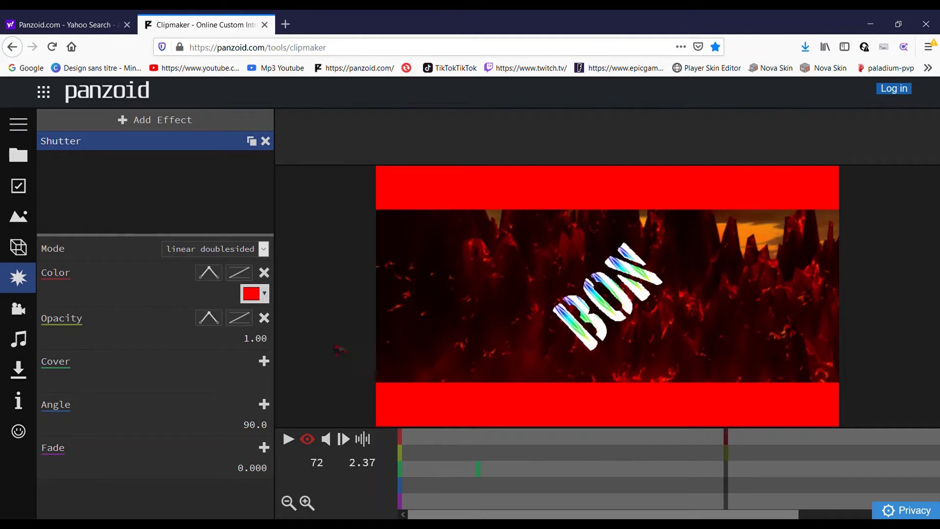
pyautogui.hotkey('ctrl', 'z')
pyautogui.click(264, 272)
pyautogui.click(264, 272)
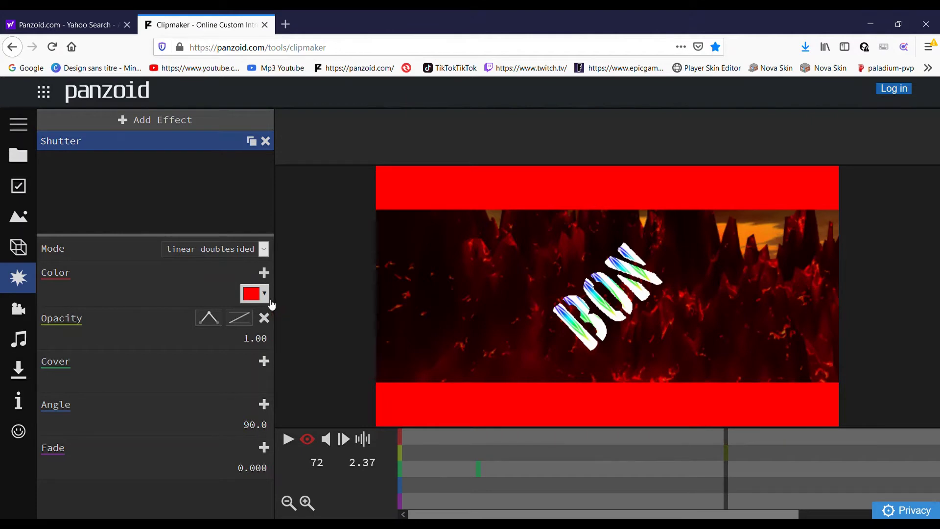
# Set the Shutter bars' base color back to black, keeping the playhead at frame 72.
pyautogui.click(263, 295)
pyautogui.click(264, 316)
pyautogui.click(455, 426)
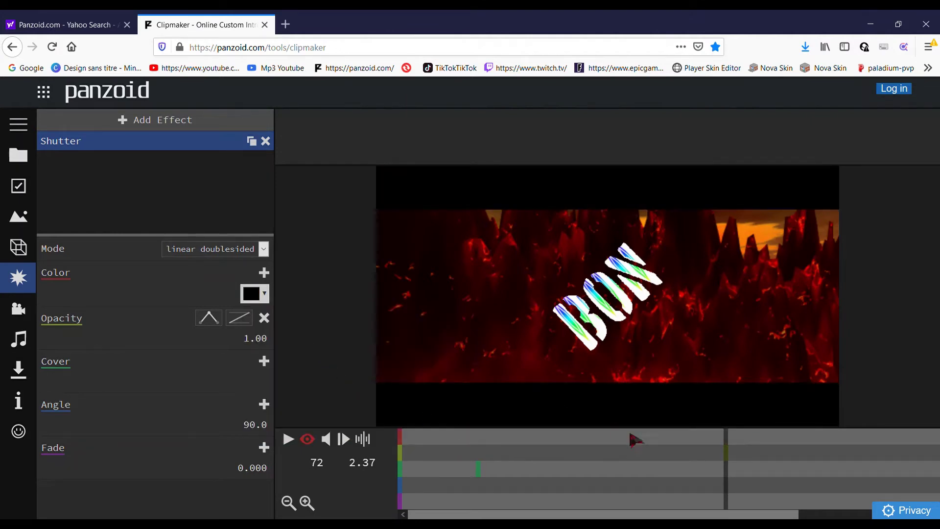
pyautogui.moveTo(730, 441)
pyautogui.mouseDown()
pyautogui.moveTo(402, 448)
pyautogui.moveTo(744, 451)
pyautogui.moveTo(726, 450)
pyautogui.mouseUp()
pyautogui.click(252, 293)
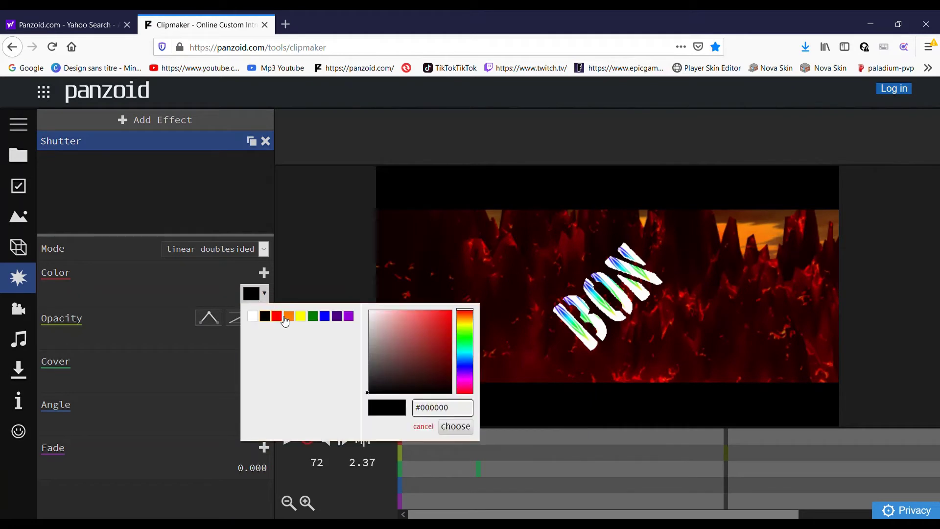
pyautogui.click(276, 286)
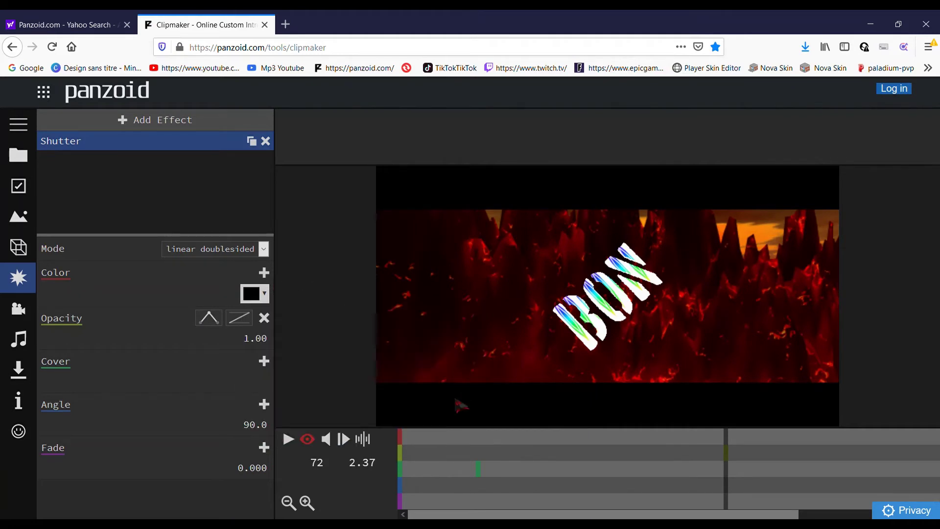
# Add a Shutter color keyframe at frame 72, set it to red (#ff0000) and replay the animation from frame 1.
pyautogui.click(265, 273)
pyautogui.click(253, 293)
pyautogui.click(277, 316)
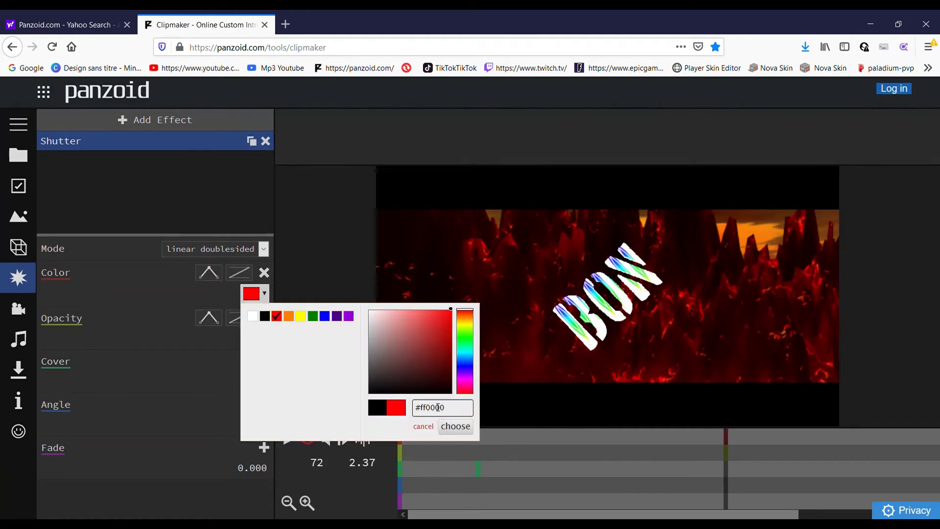
pyautogui.click(455, 426)
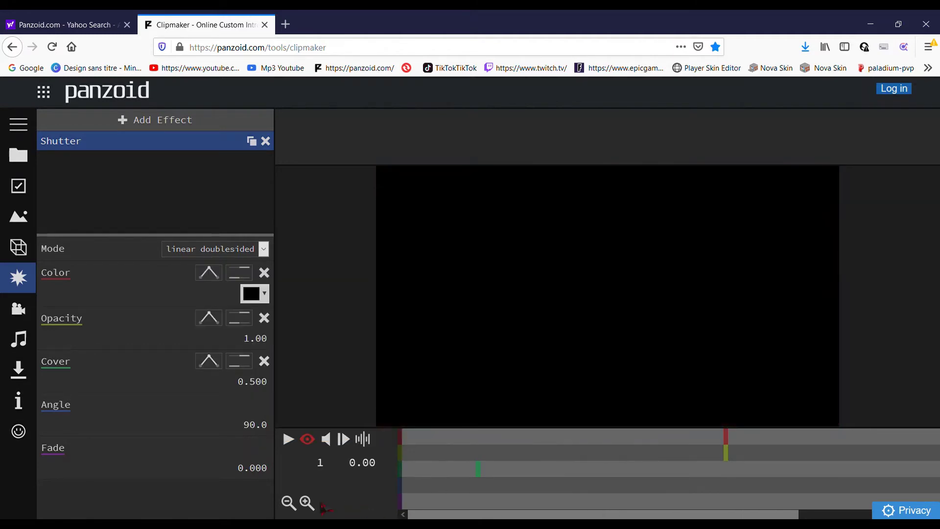
pyautogui.click(292, 441)
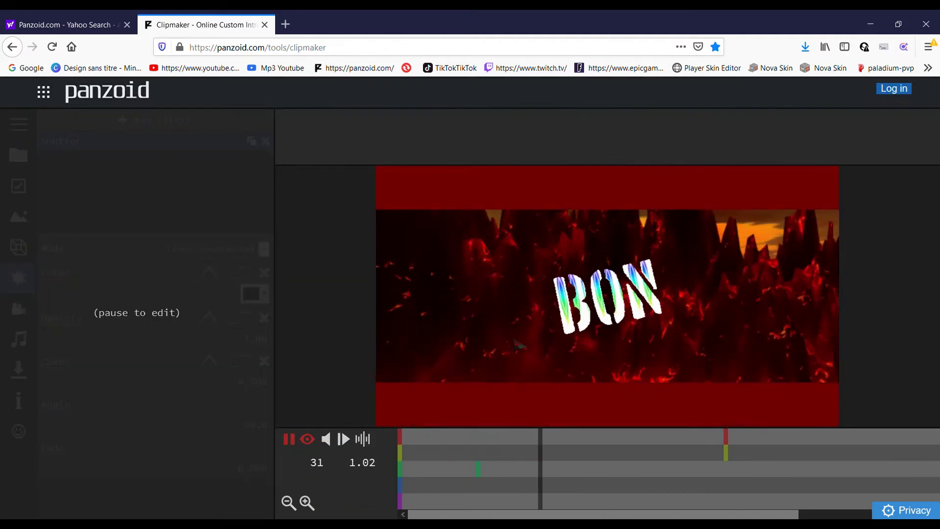
# Stop the playback and add a Duplicate effect from the framing effects.
pyautogui.click(290, 441)
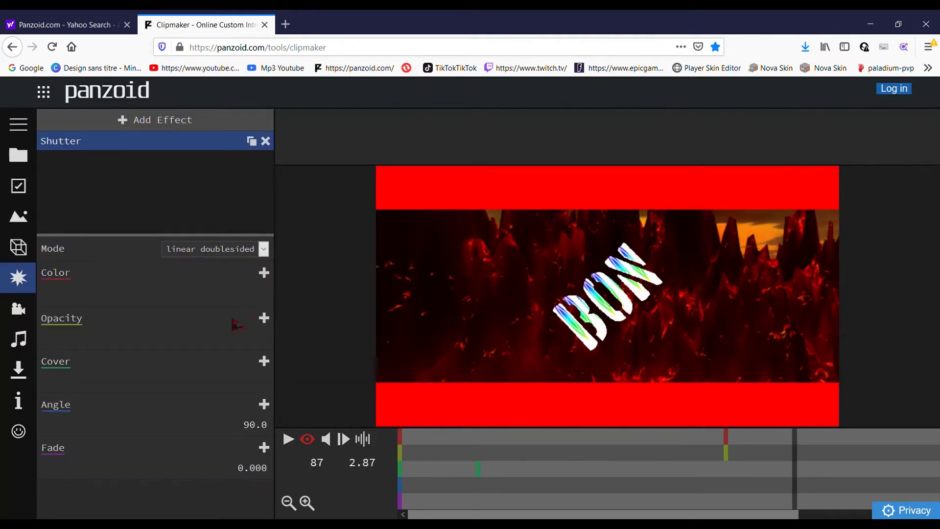
pyautogui.click(203, 120)
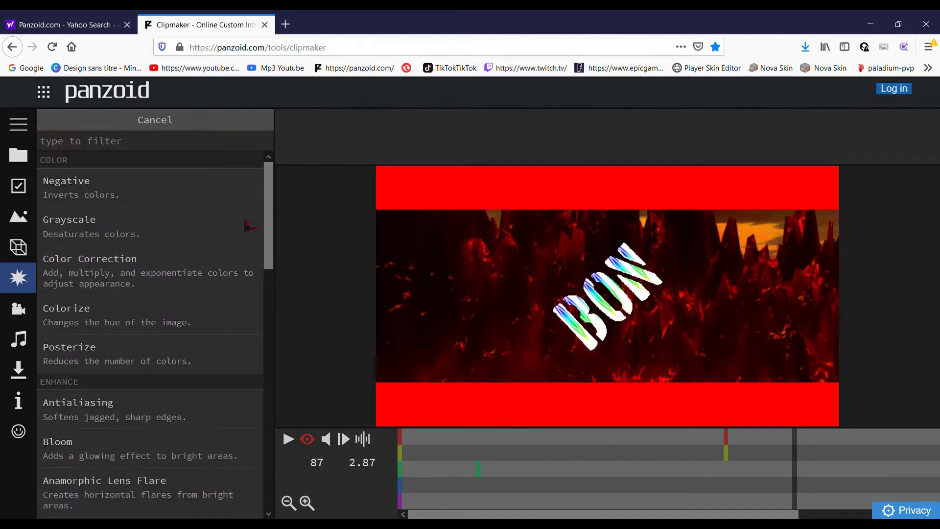
pyautogui.scroll(-1, 272, 243)
pyautogui.scroll(-10, 272, 243)
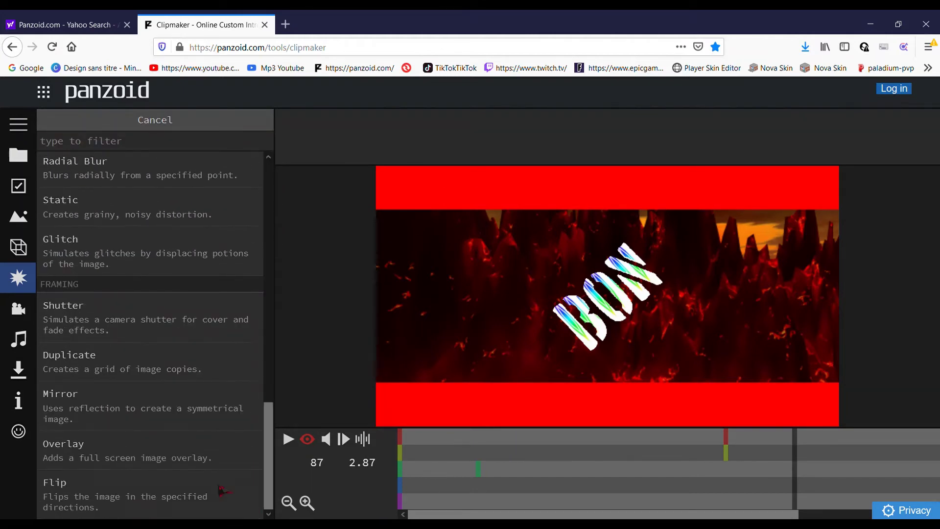
pyautogui.click(127, 385)
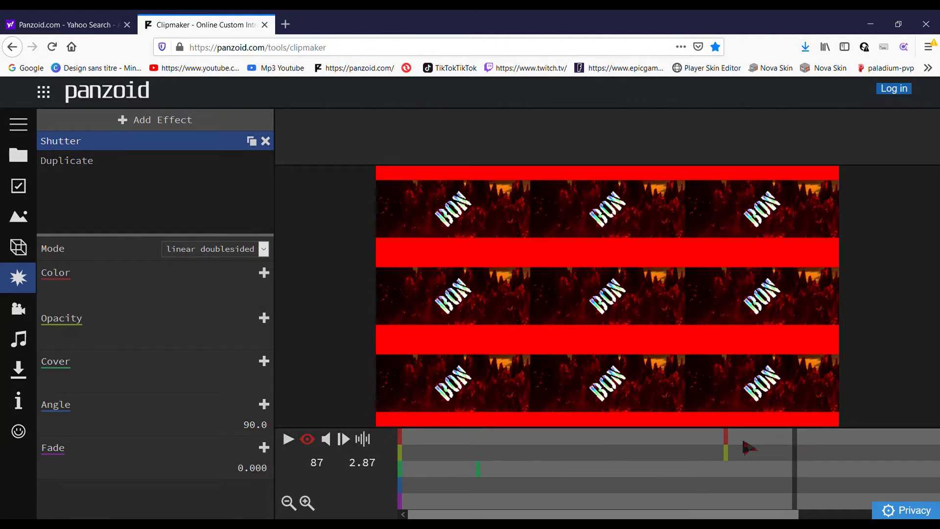
# Return to frame 1 and set the Duplicate effect's multiplier to 1.005.
pyautogui.moveTo(793, 451); pyautogui.dragTo(398, 468)
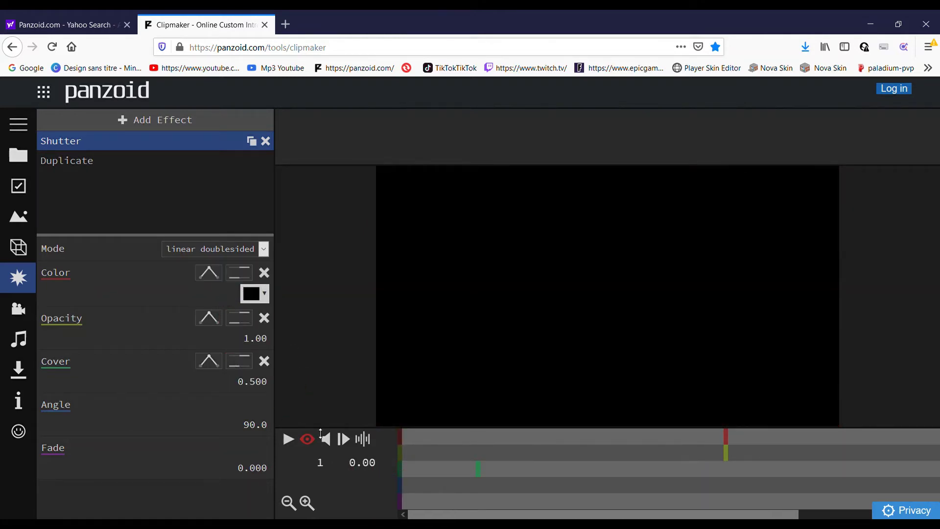
pyautogui.click(113, 162)
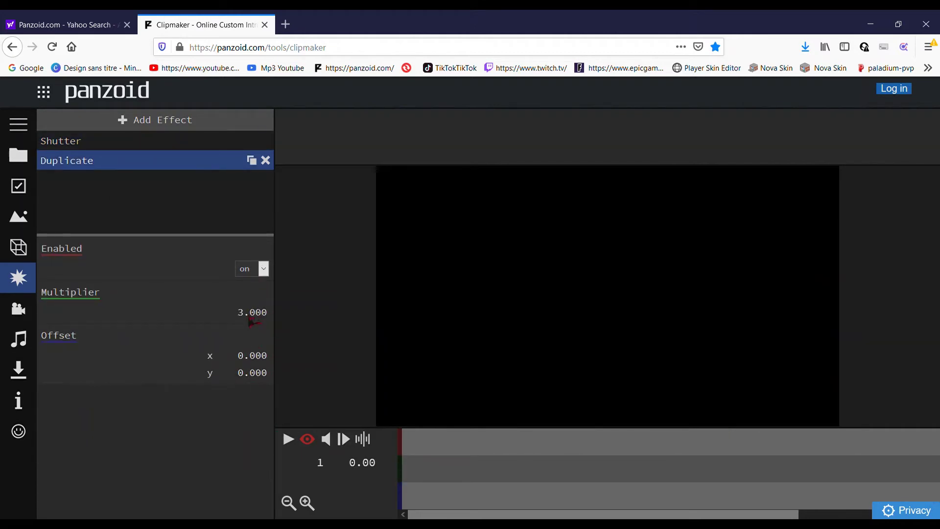
pyautogui.moveTo(302, 322); pyautogui.dragTo(166, 326)
pyautogui.moveTo(254, 321); pyautogui.dragTo(161, 318)
# Play the animation in short stretches up to frame 37 to find where the duplication should start.
pyautogui.click(288, 439)
pyautogui.click(288, 440)
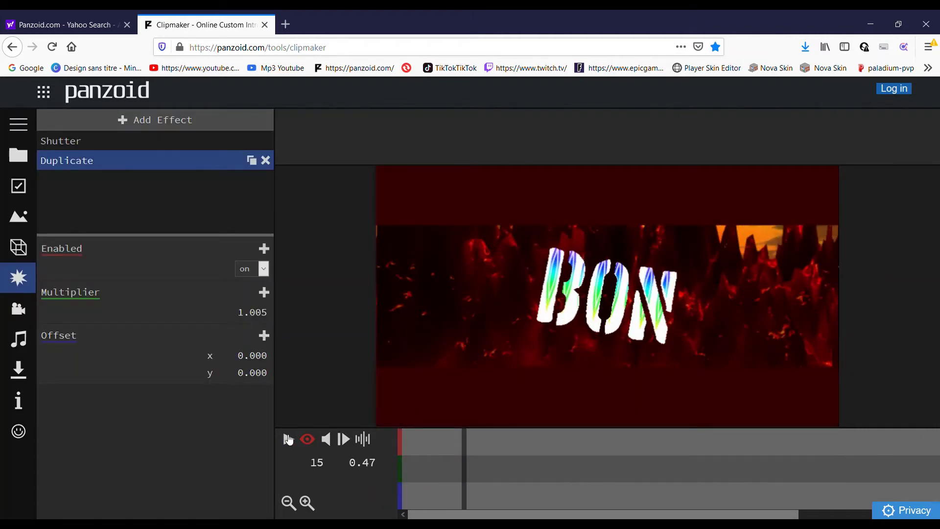
pyautogui.click(288, 440)
pyautogui.click(288, 439)
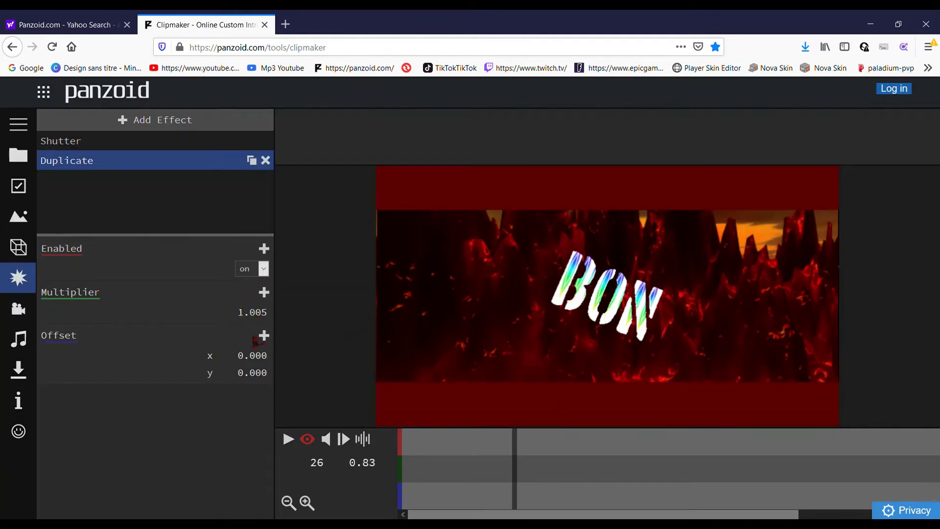
pyautogui.click(295, 439)
pyautogui.click(294, 439)
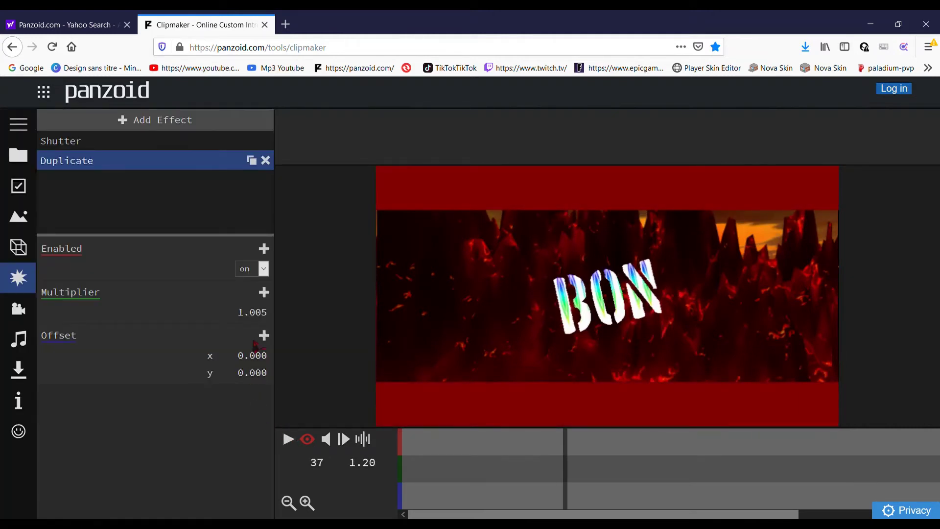
# Try a base Duplicate multiplier of 2.805 and set it back to 1.005 with the playhead at frame 32.
pyautogui.moveTo(253, 319); pyautogui.dragTo(486, 329)
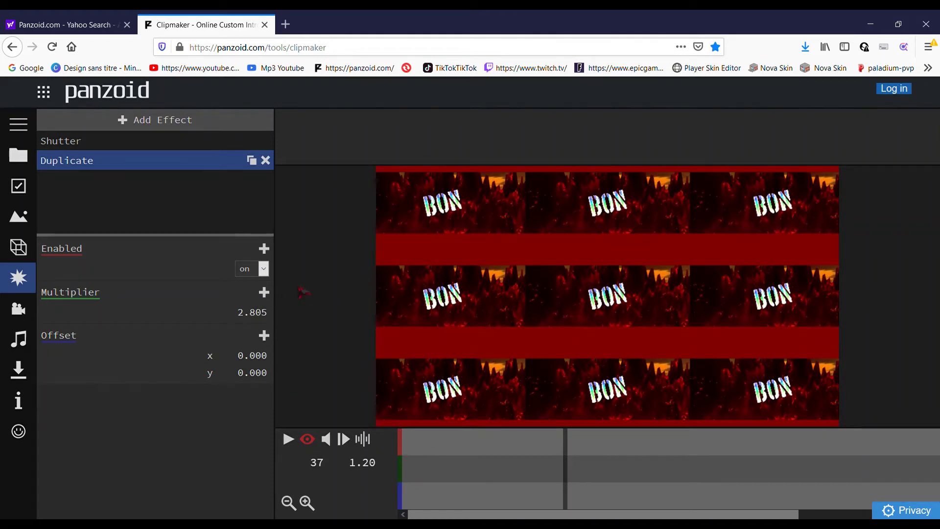
pyautogui.click(288, 440)
pyautogui.moveTo(587, 451); pyautogui.dragTo(545, 456)
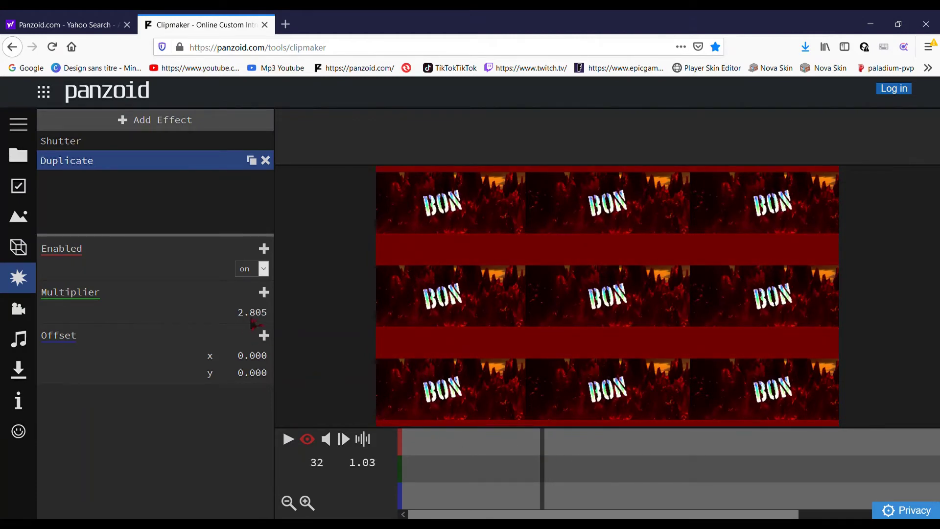
pyautogui.moveTo(259, 321); pyautogui.dragTo(184, 322)
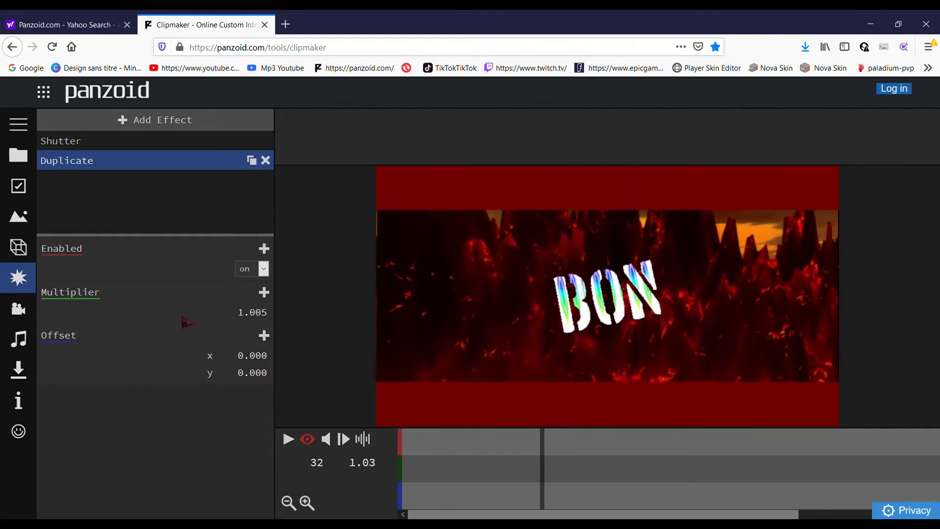
# Add a Duplicate multiplier keyframe of 2.780 at frame 32 and play from frame 1 to frame 67.
pyautogui.click(265, 293)
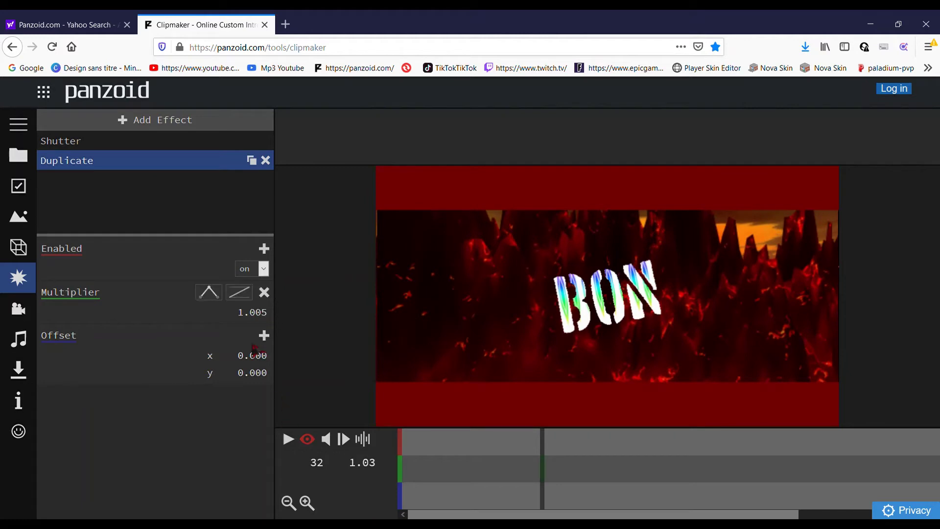
pyautogui.moveTo(263, 322); pyautogui.dragTo(563, 348)
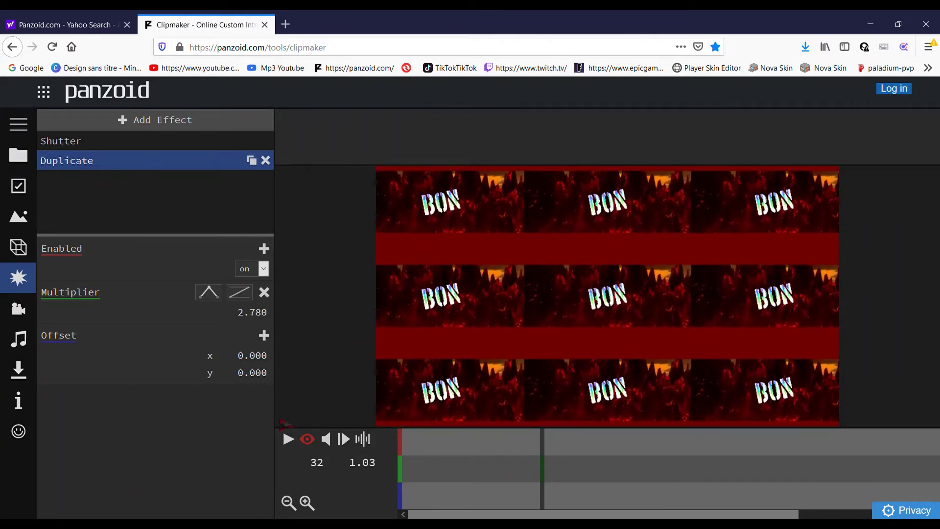
pyautogui.moveTo(543, 448); pyautogui.dragTo(250, 468)
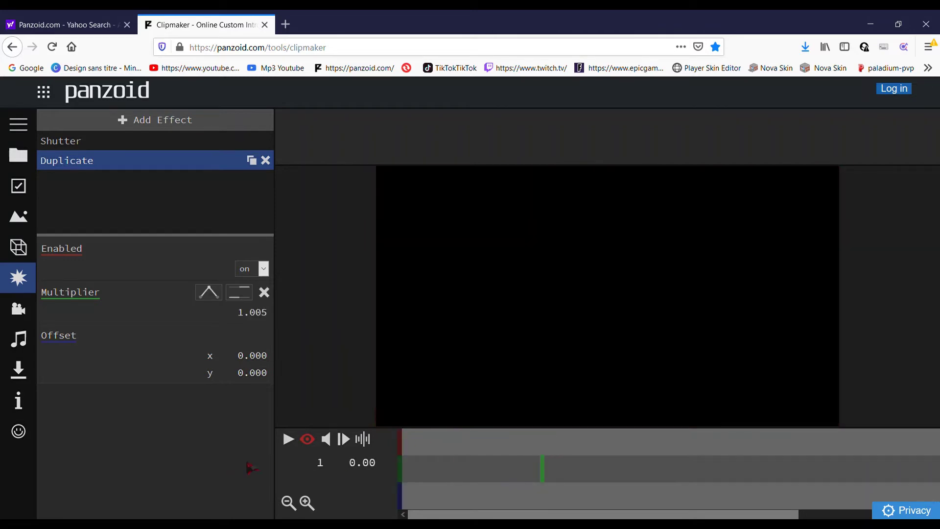
pyautogui.click(289, 439)
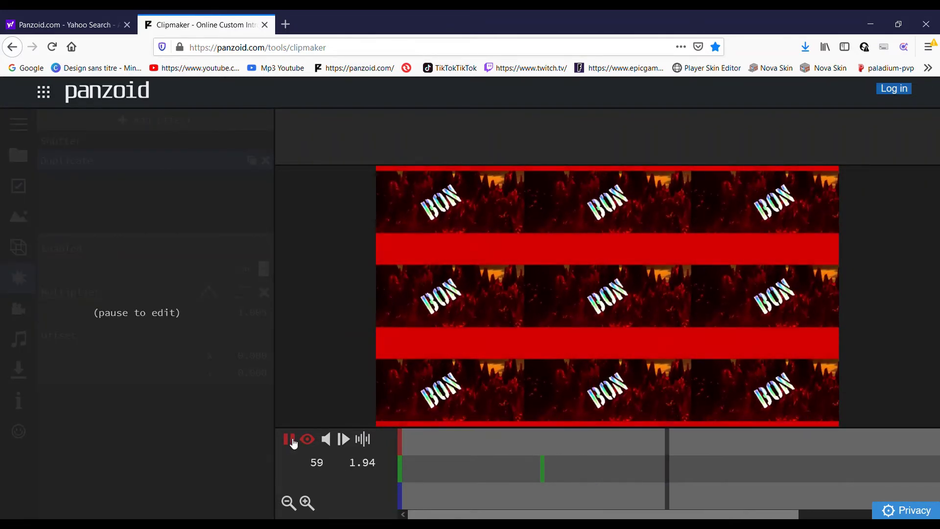
pyautogui.click(289, 440)
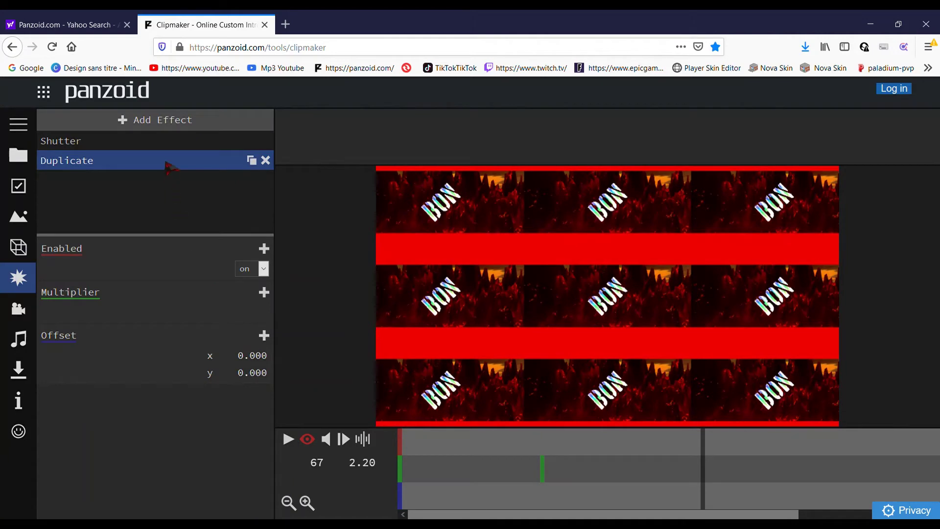
# Add a Duplicate multiplier keyframe of 3.700 at frame 67 and play on to frame 80.
pyautogui.click(264, 293)
pyautogui.moveTo(259, 318); pyautogui.dragTo(379, 324)
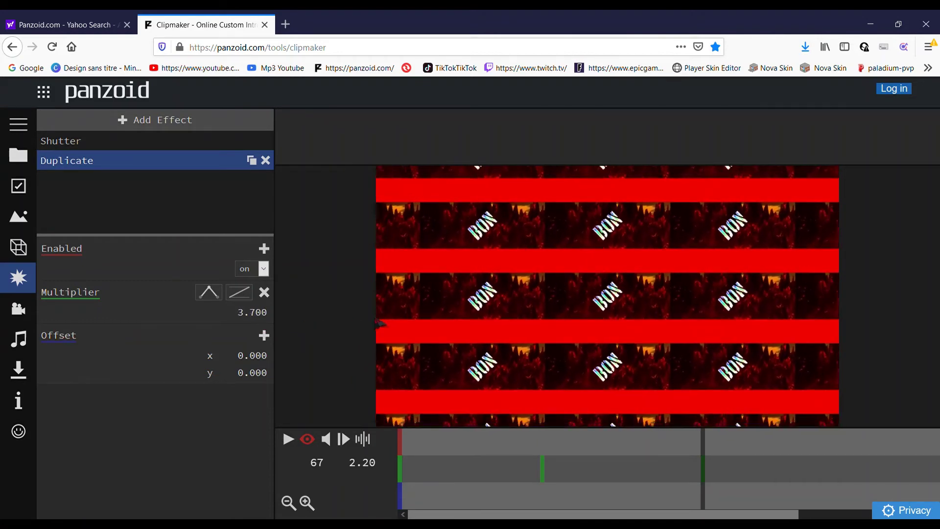
pyautogui.click(288, 440)
pyautogui.click(288, 440)
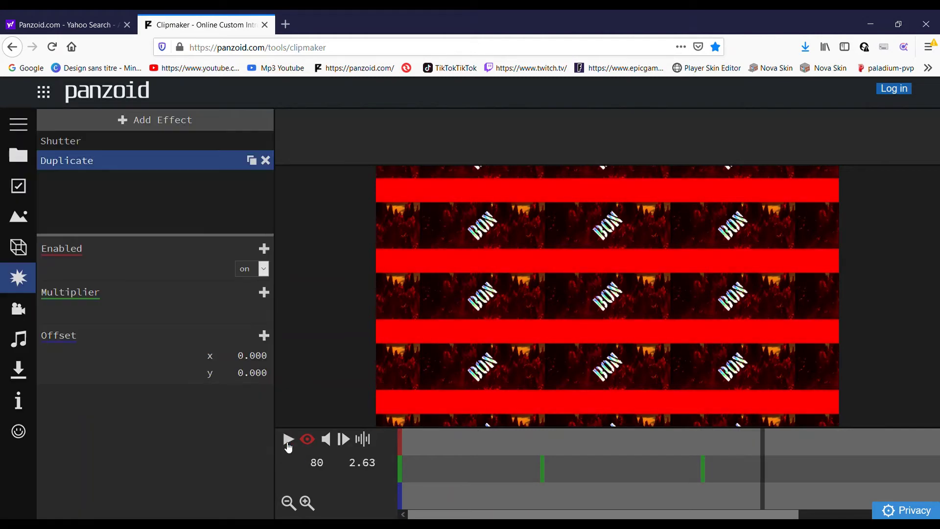
# Add a Duplicate multiplier keyframe of 0.905 at frame 80 and replay the animation up to frame 105.
pyautogui.click(265, 293)
pyautogui.moveTo(259, 314); pyautogui.dragTo(169, 317)
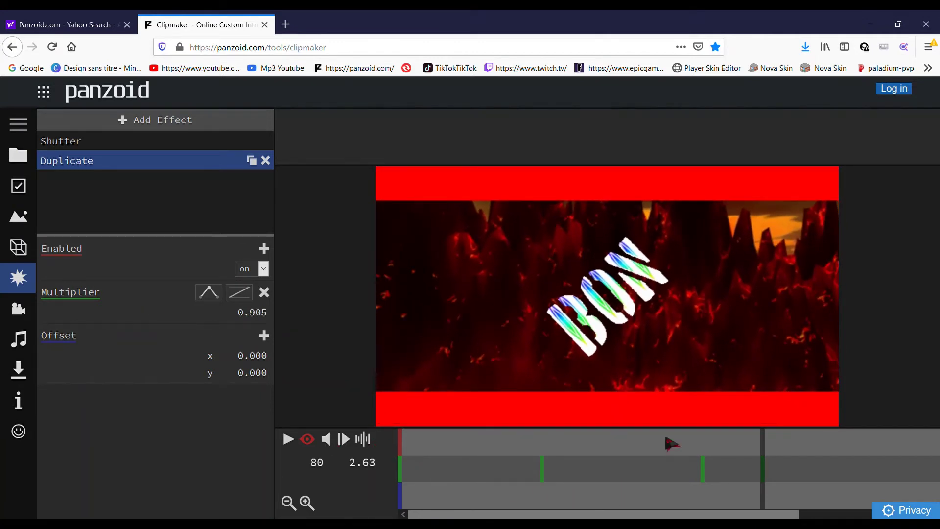
pyautogui.click(292, 441)
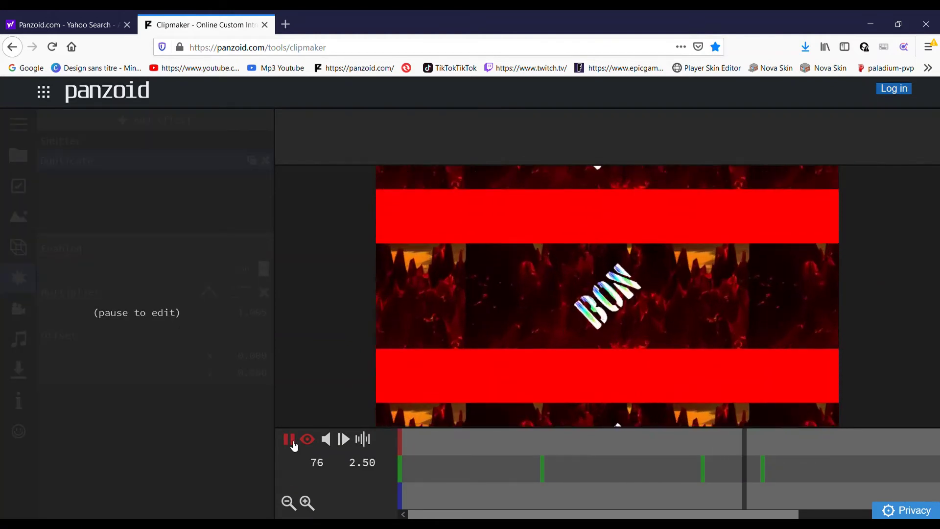
pyautogui.click(290, 442)
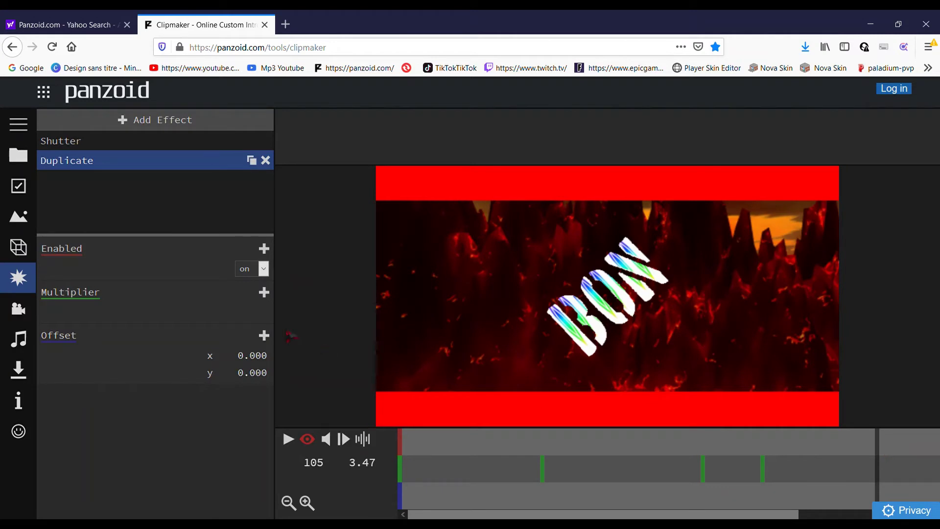
# Add a Swirl effect from the distort effects.
pyautogui.click(155, 119)
pyautogui.scroll(-3, 273, 258)
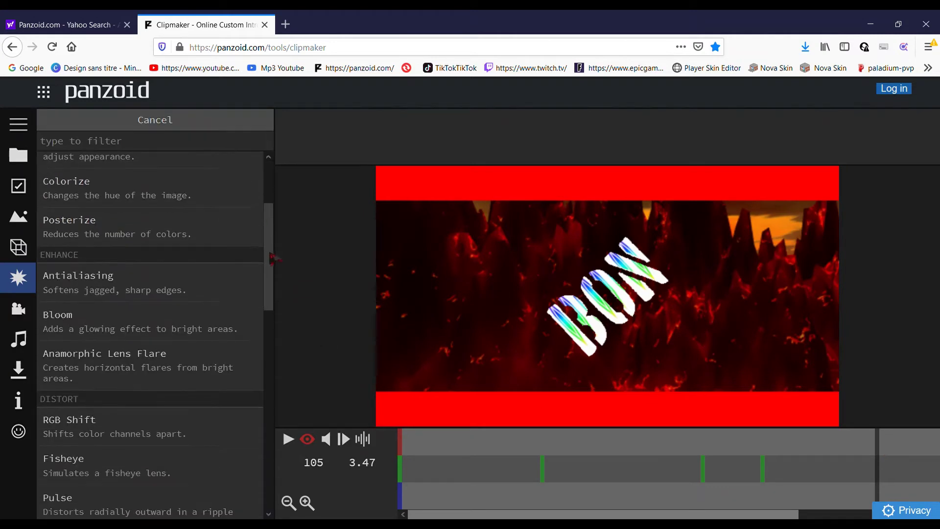
pyautogui.scroll(-5, 273, 258)
pyautogui.click(152, 452)
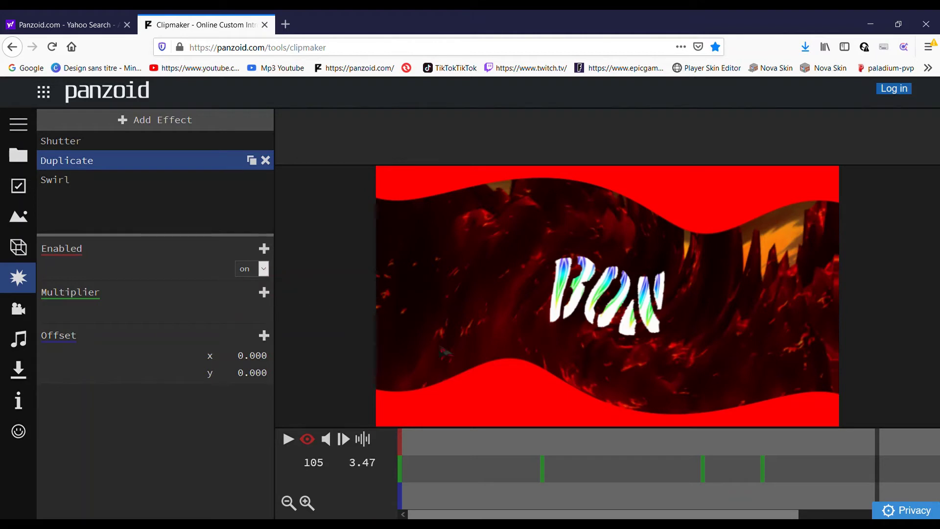
# Play the animation from frame 1 to frame 43 to check the Swirl distortion together with the other effects.
pyautogui.moveTo(880, 457); pyautogui.dragTo(829, 470)
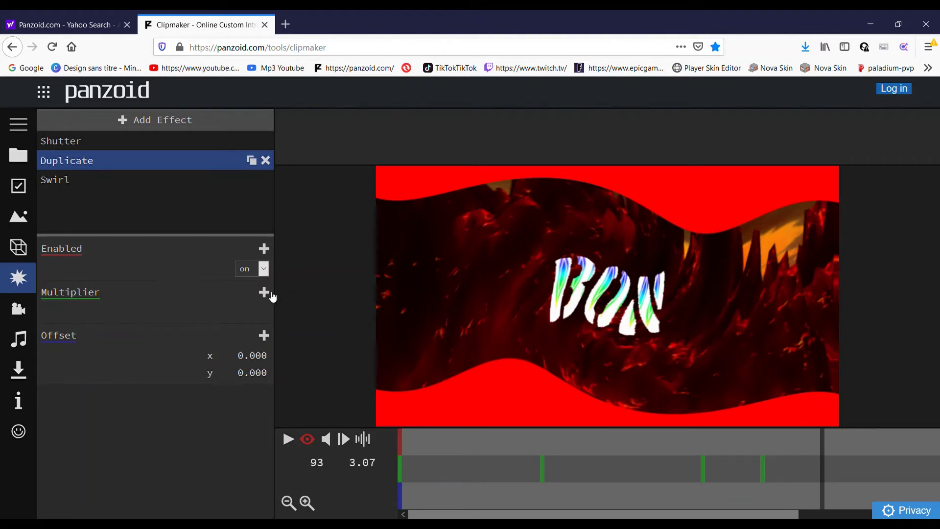
pyautogui.click(112, 185)
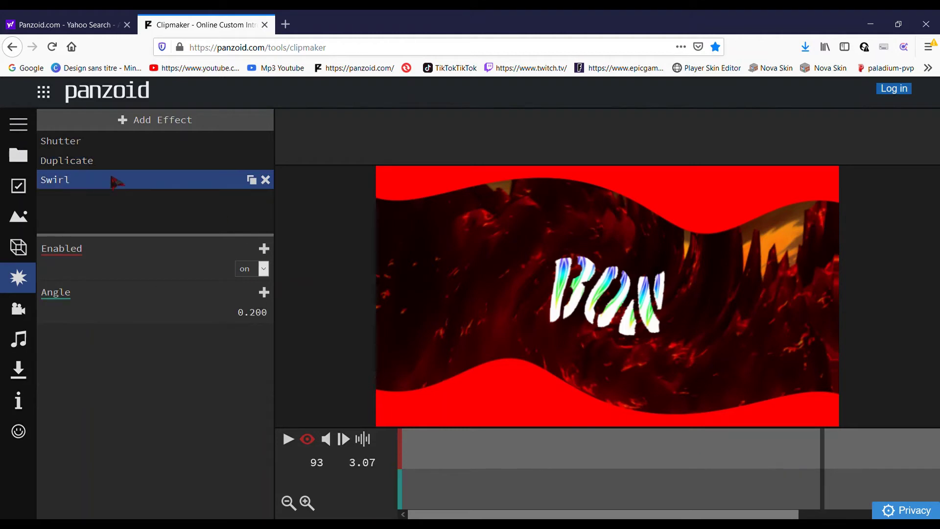
pyautogui.click(118, 146)
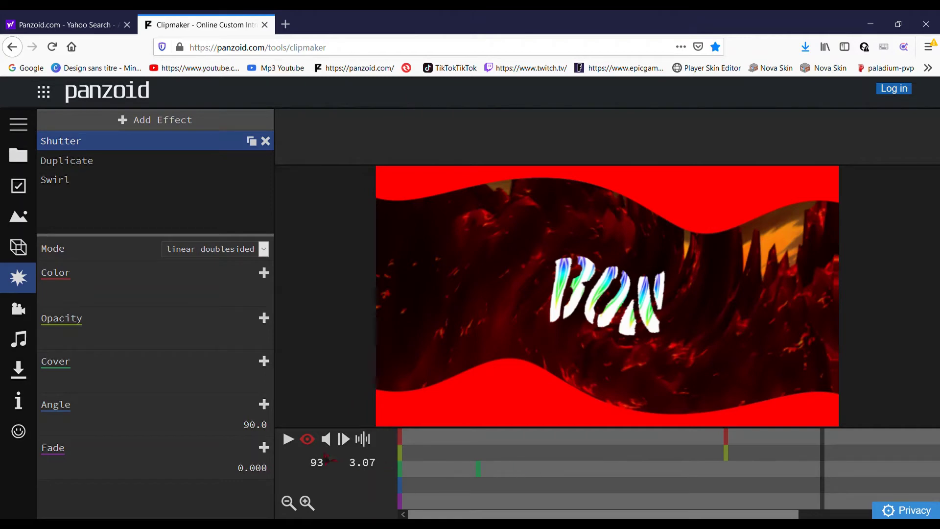
pyautogui.press('space')
pyautogui.press('space')
pyautogui.moveTo(877, 463); pyautogui.dragTo(338, 470)
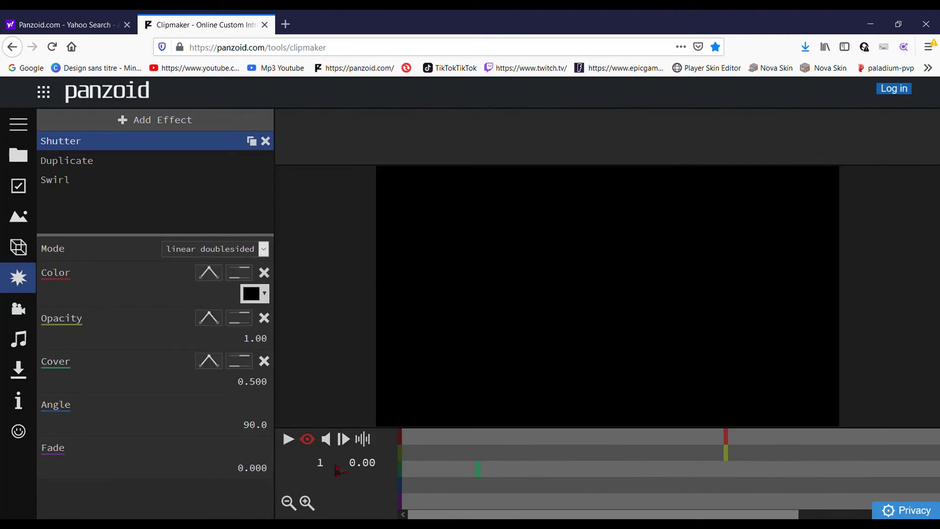
pyautogui.click(288, 440)
pyautogui.click(288, 439)
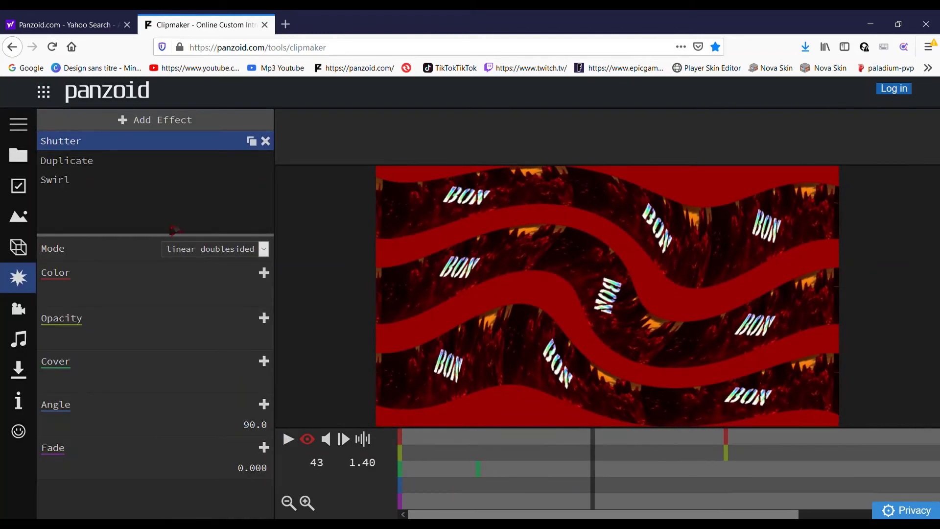
# Set the Swirl effect's base angle to 0.000 and play on from frame 43 to check the animation.
pyautogui.click(117, 180)
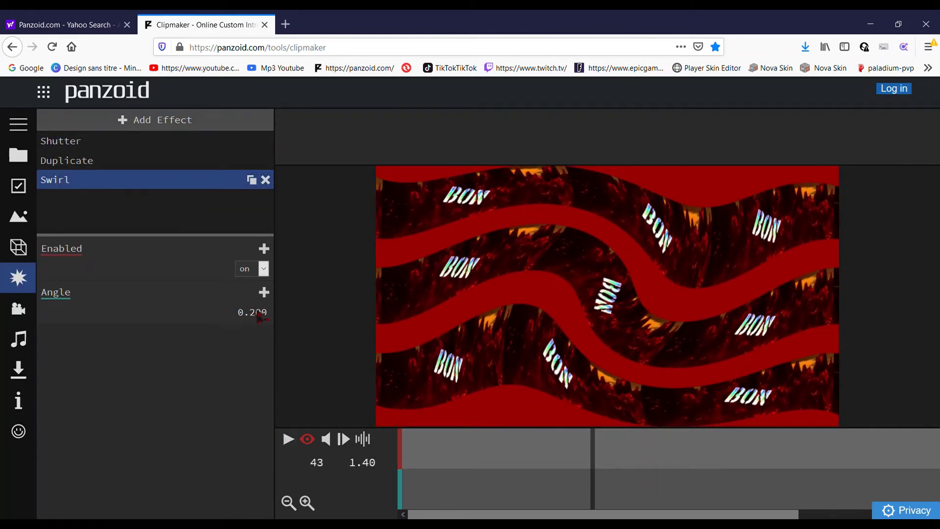
pyautogui.moveTo(260, 316); pyautogui.dragTo(144, 325)
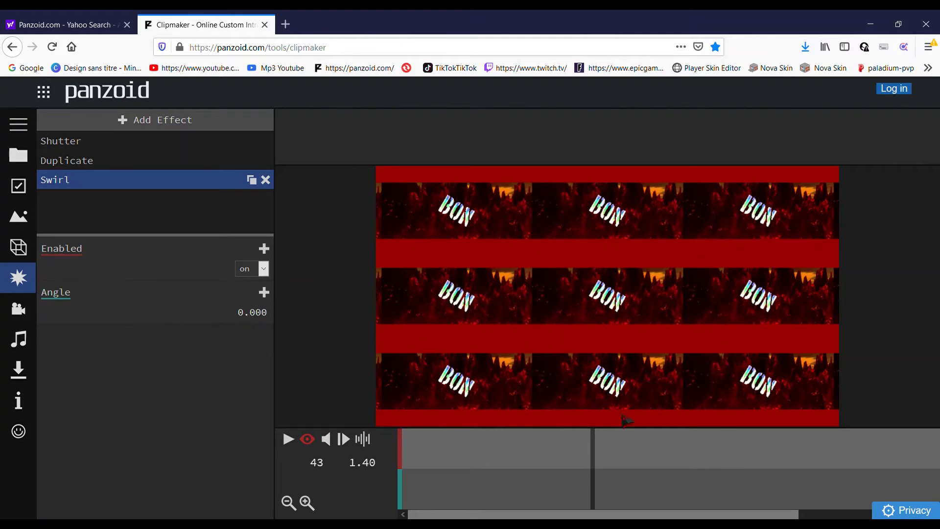
pyautogui.click(289, 441)
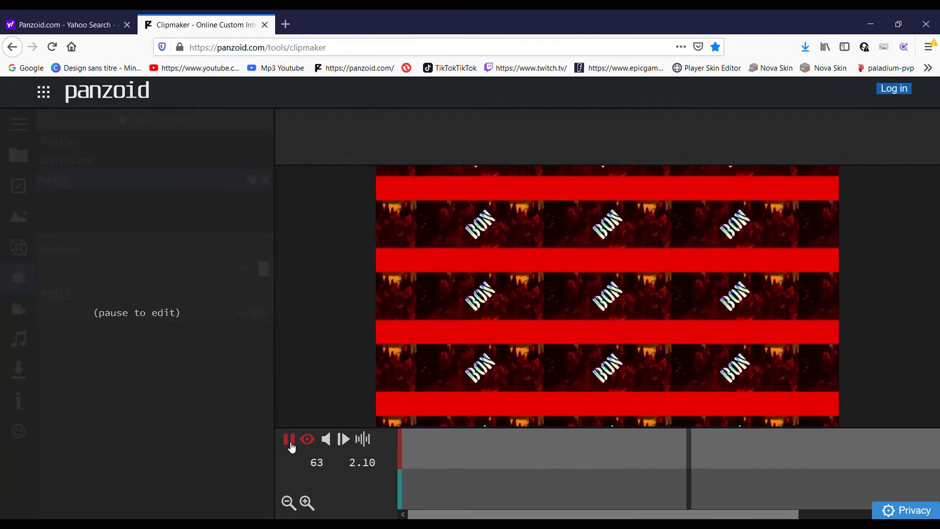
pyautogui.click(289, 440)
pyautogui.click(293, 444)
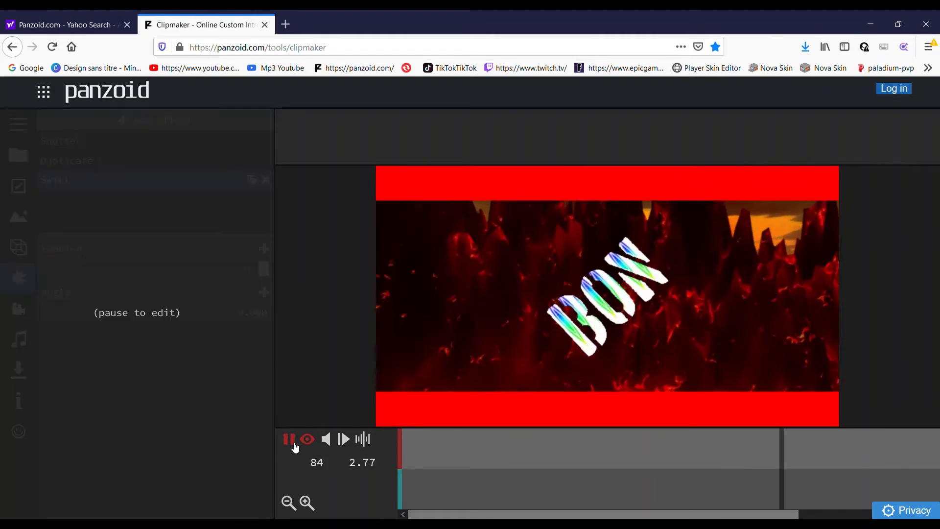
pyautogui.click(289, 440)
# Move the playhead back to frame 77 and add a Swirl angle keyframe there.
pyautogui.click(773, 458)
pyautogui.moveTo(776, 460); pyautogui.dragTo(748, 454)
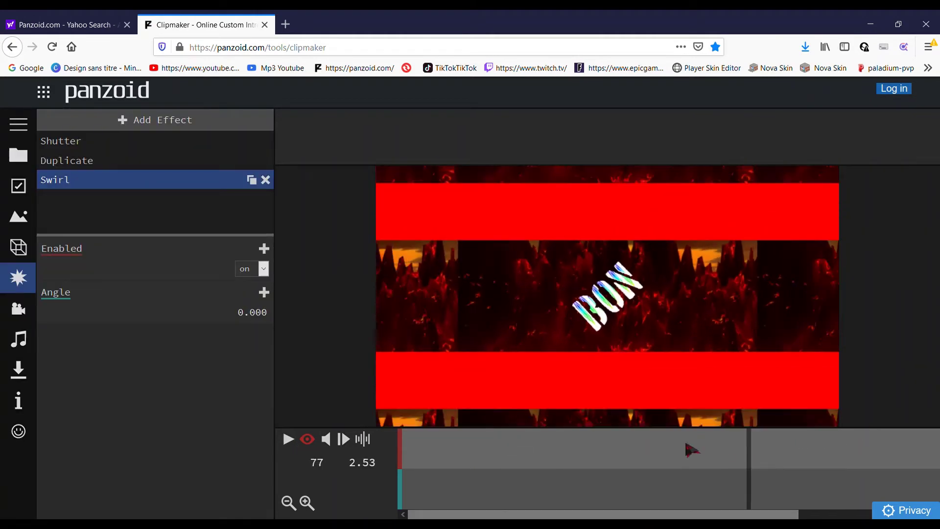
pyautogui.click(264, 295)
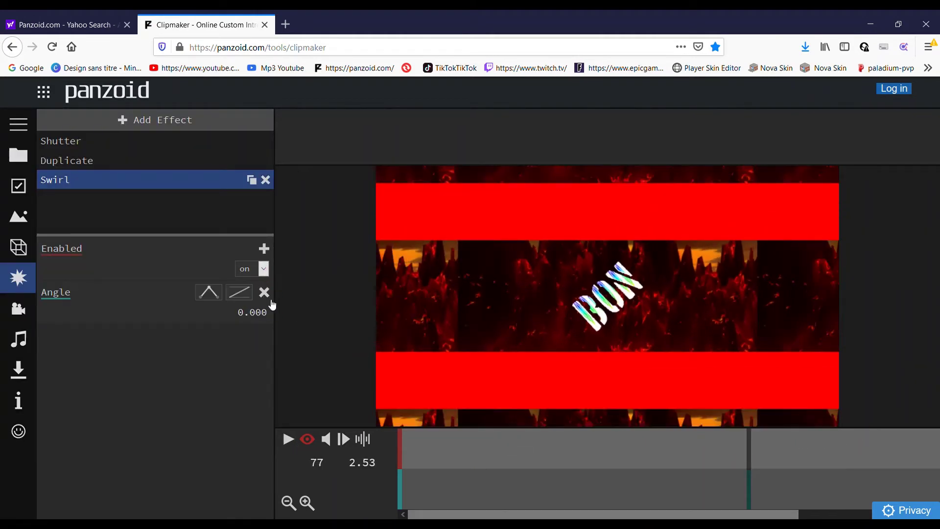
# Try a Swirl angle of 0.298 at frame 77 and play the animation from the start to check the distortion.
pyautogui.moveTo(258, 323); pyautogui.dragTo(450, 329)
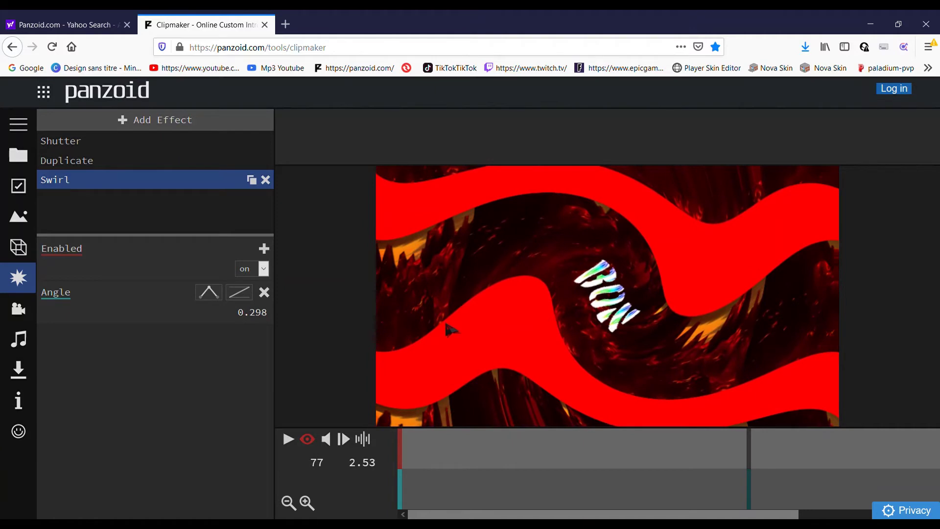
pyautogui.moveTo(744, 456); pyautogui.dragTo(330, 465)
pyautogui.click(288, 439)
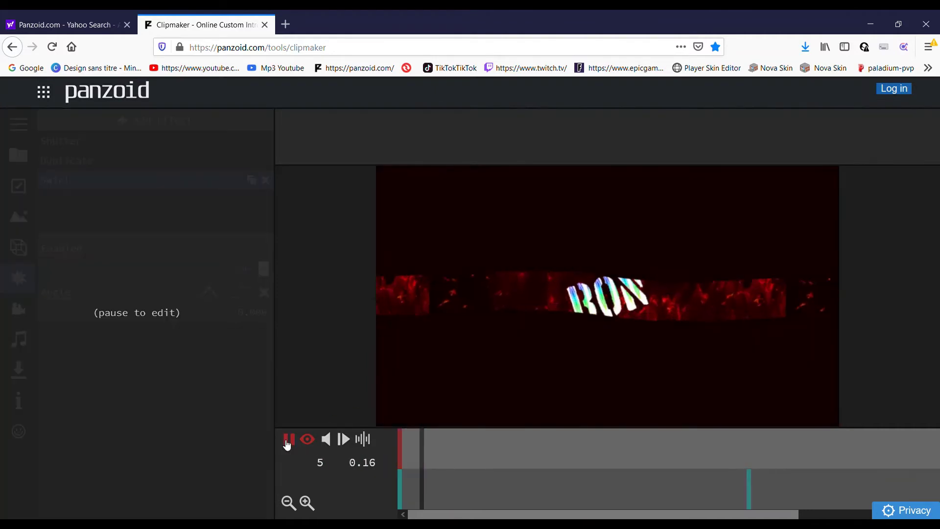
pyautogui.click(288, 441)
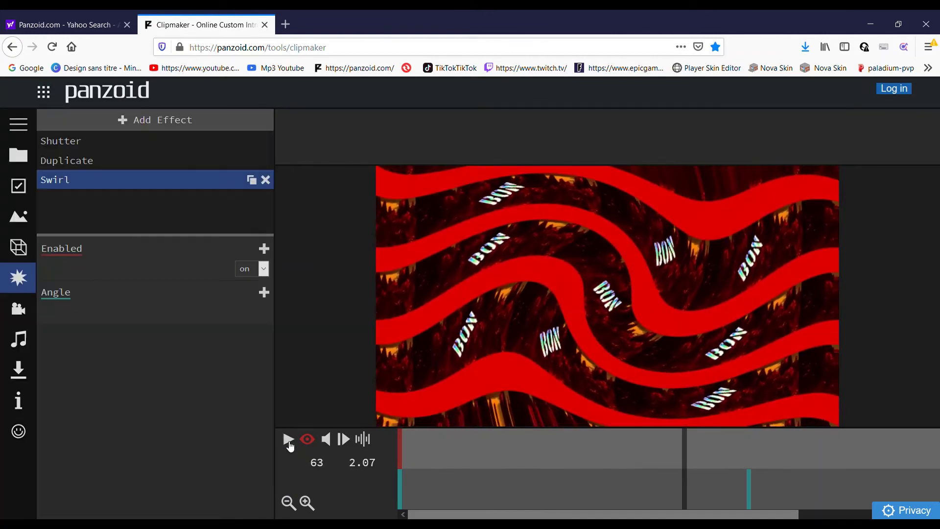
pyautogui.moveTo(681, 457); pyautogui.dragTo(730, 462)
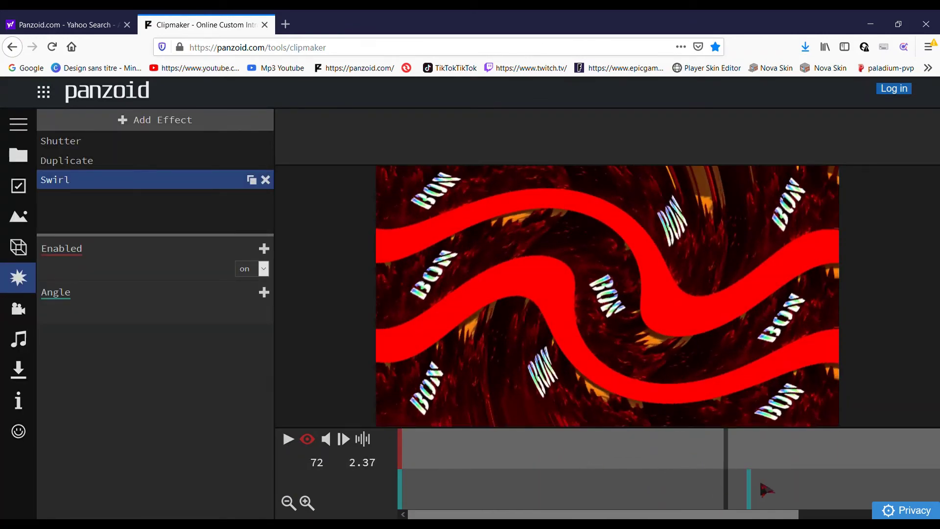
# Return the Swirl angle at frame 77 to zero and remove that keyframe.
pyautogui.moveTo(729, 468); pyautogui.dragTo(754, 472)
pyautogui.moveTo(252, 316); pyautogui.dragTo(282, 327)
pyautogui.moveTo(214, 319); pyautogui.dragTo(170, 324)
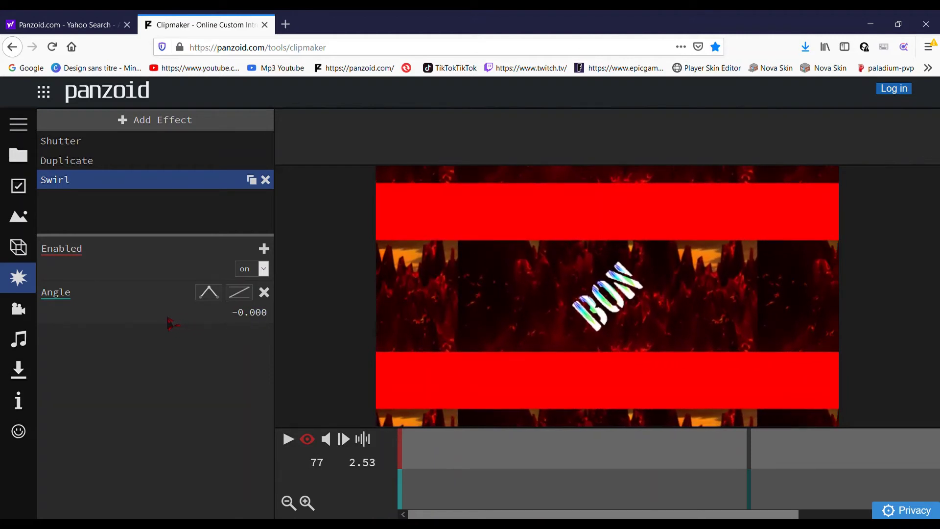
pyautogui.click(263, 293)
# Add a Swirl angle keyframe of 0.000 at frame 70.
pyautogui.moveTo(748, 466); pyautogui.dragTo(720, 467)
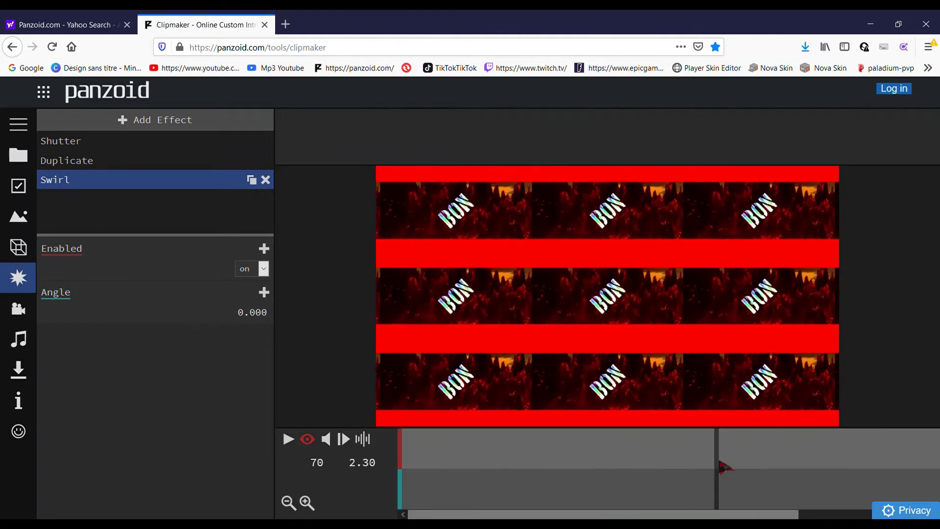
pyautogui.click(255, 313)
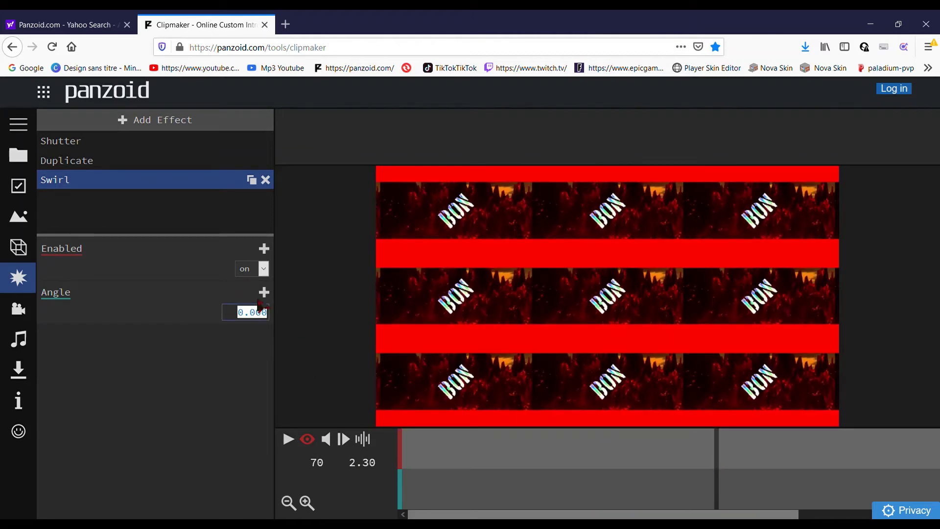
pyautogui.click(264, 293)
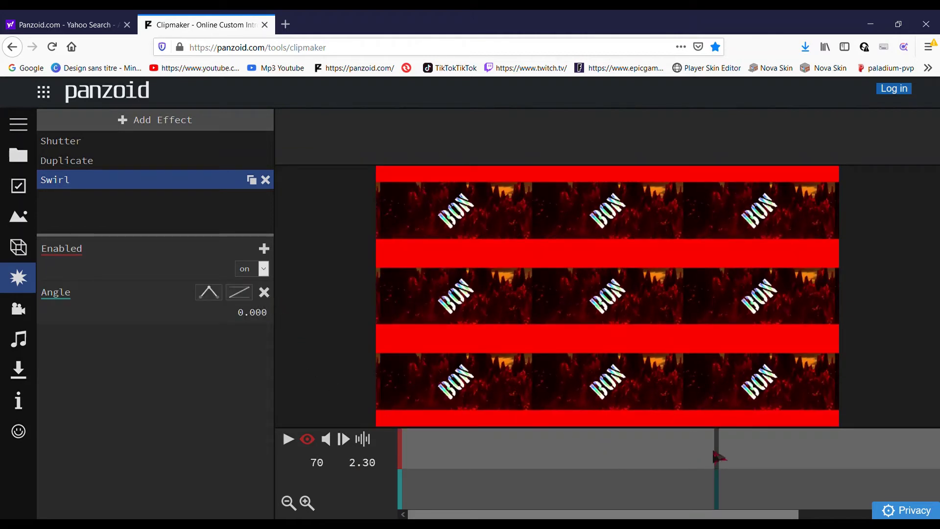
# Add a Swirl angle keyframe of 0.416 at frame 80 and play the animation from the start to check the swirl.
pyautogui.moveTo(718, 457); pyautogui.dragTo(767, 457)
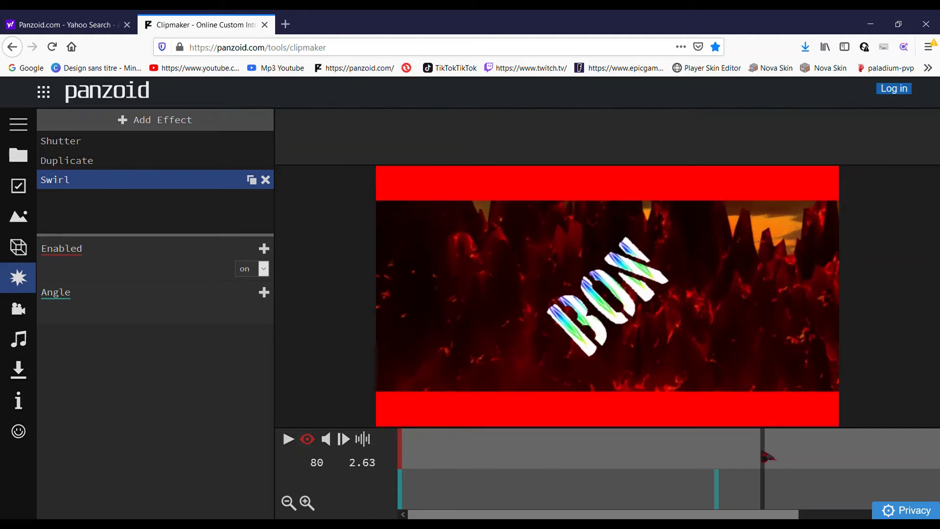
pyautogui.click(265, 294)
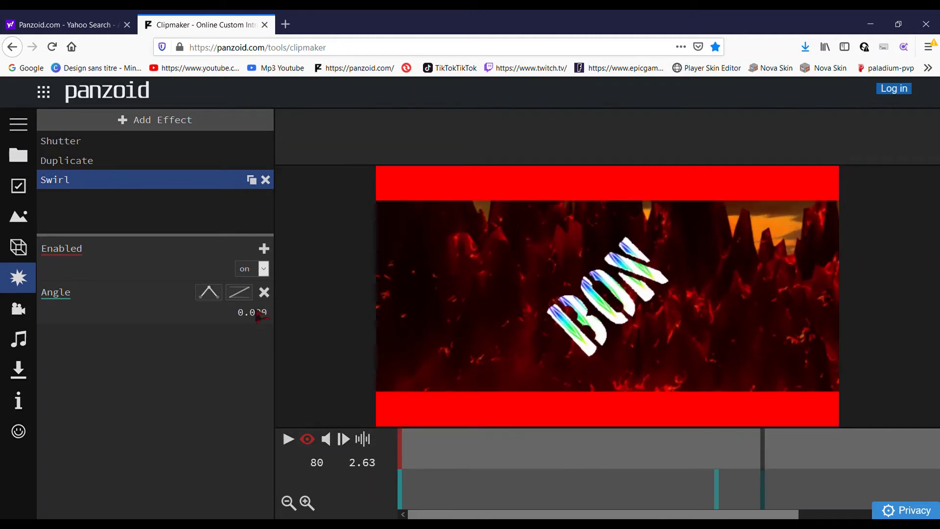
pyautogui.moveTo(252, 312); pyautogui.dragTo(546, 351)
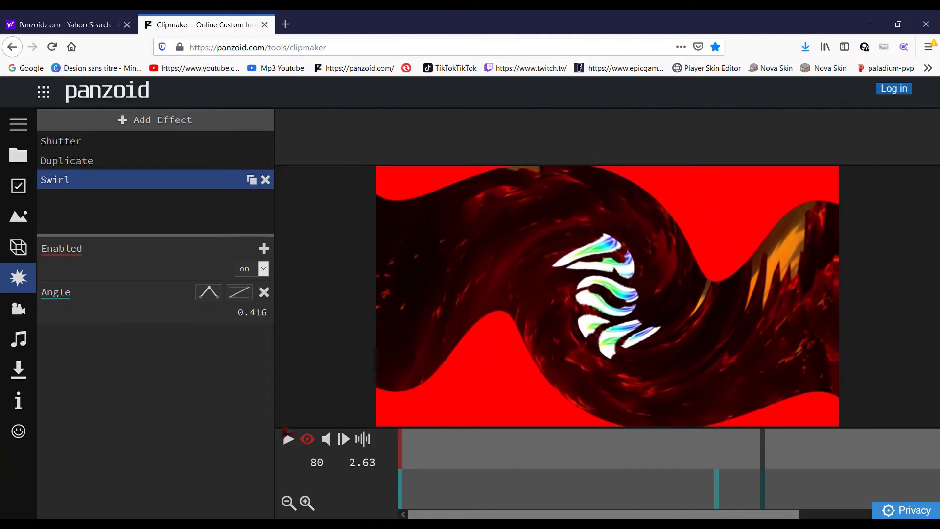
pyautogui.click(330, 443)
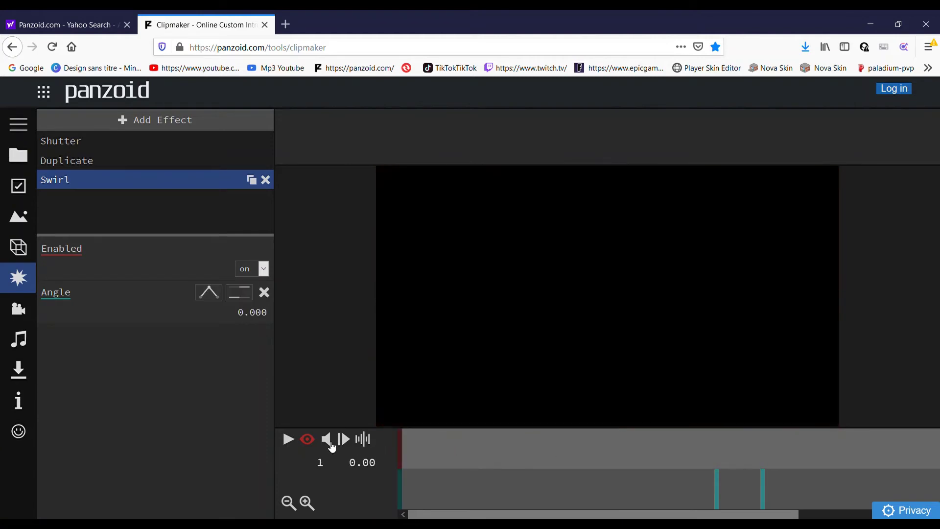
pyautogui.click(289, 441)
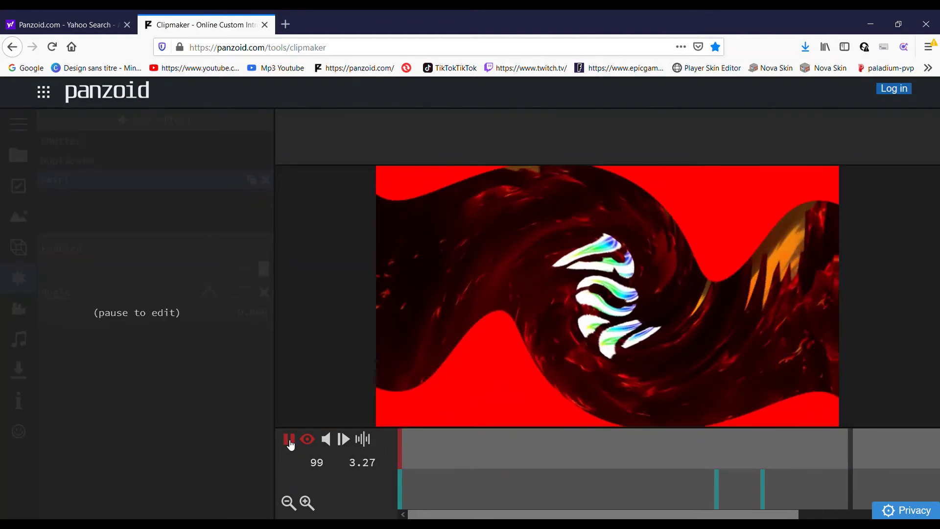
# Move the playhead back to frame 85 and duplicate the Shutter effect.
pyautogui.moveTo(860, 451); pyautogui.dragTo(786, 451)
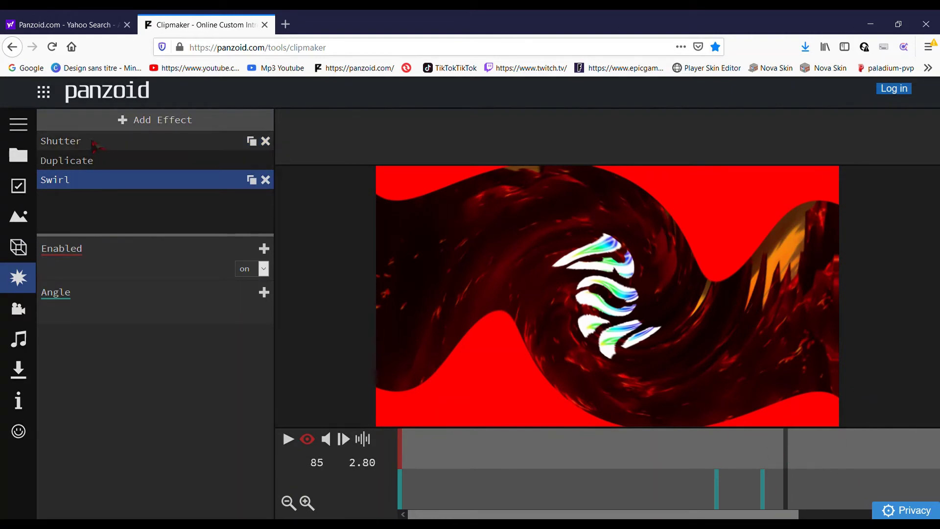
pyautogui.click(193, 142)
pyautogui.click(251, 142)
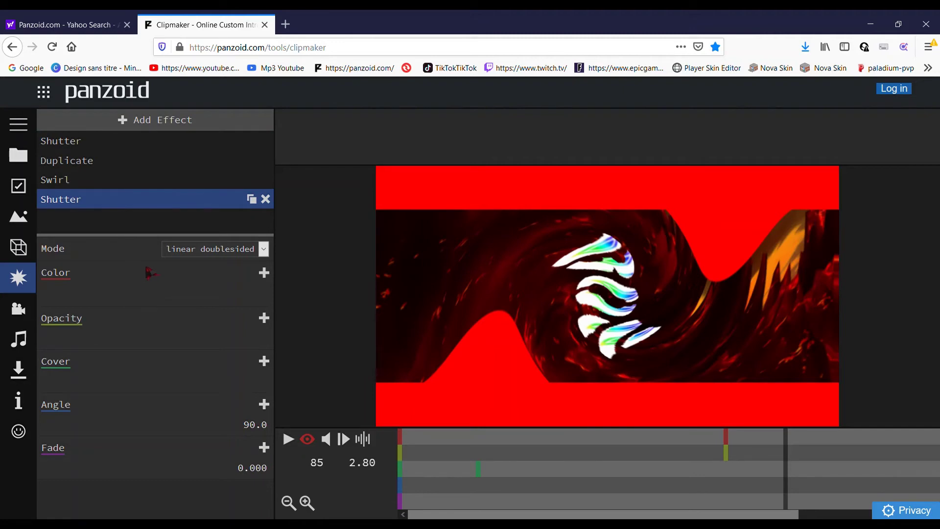
# Add a color keyframe at frame 94 on the duplicated Shutter and set it to black (#000000).
pyautogui.moveTo(797, 449); pyautogui.dragTo(826, 461)
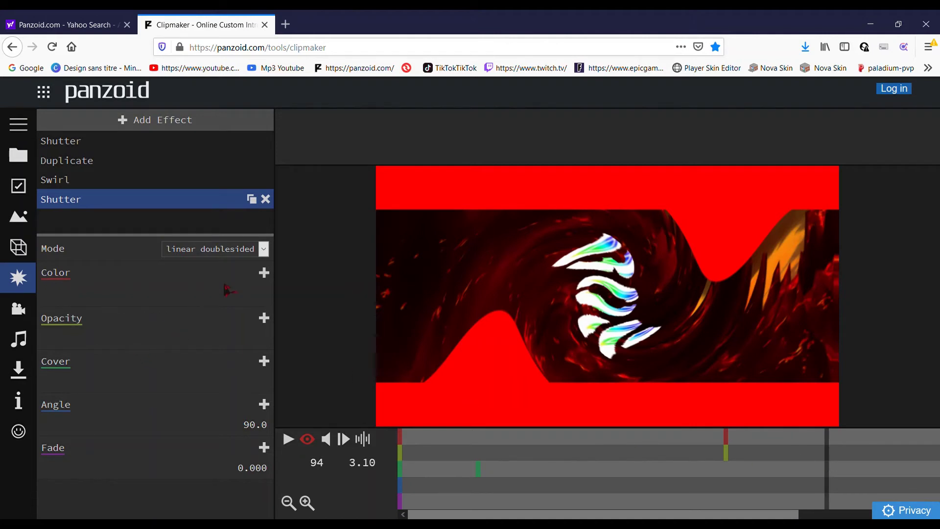
pyautogui.click(264, 272)
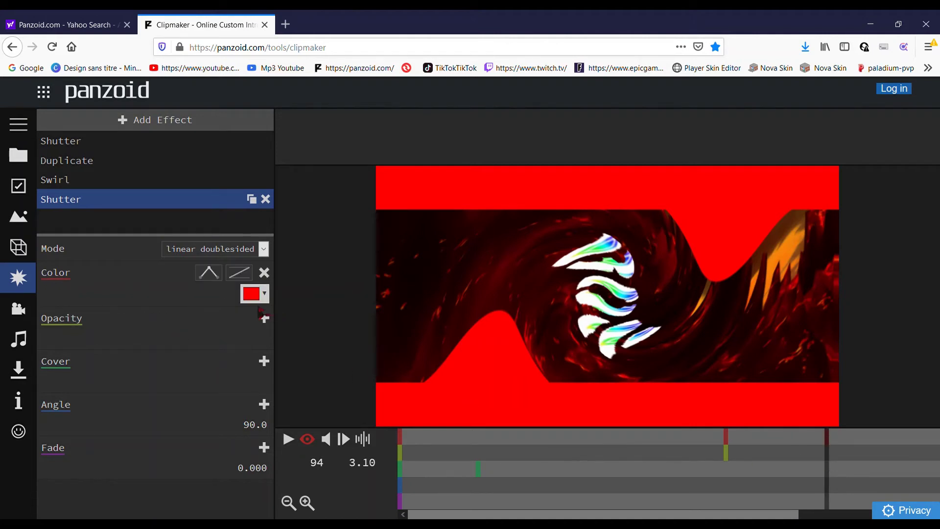
pyautogui.click(270, 294)
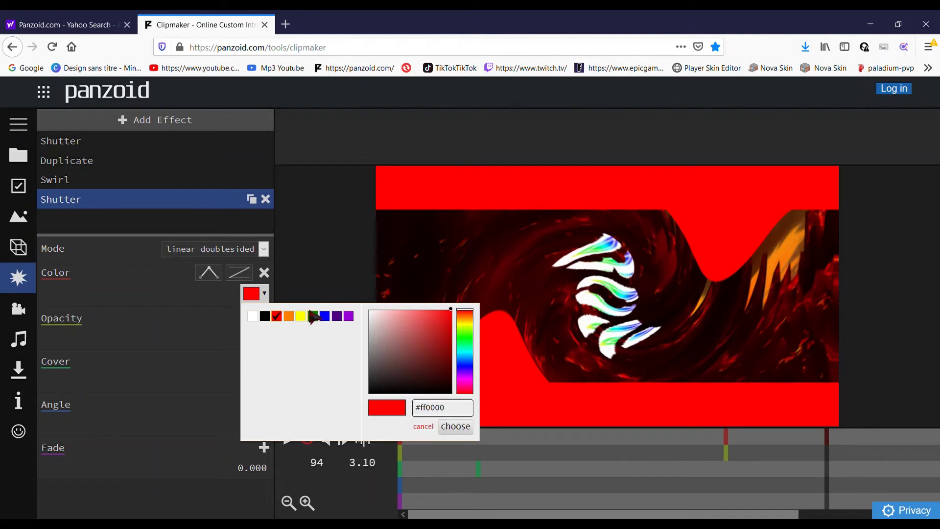
pyautogui.click(265, 317)
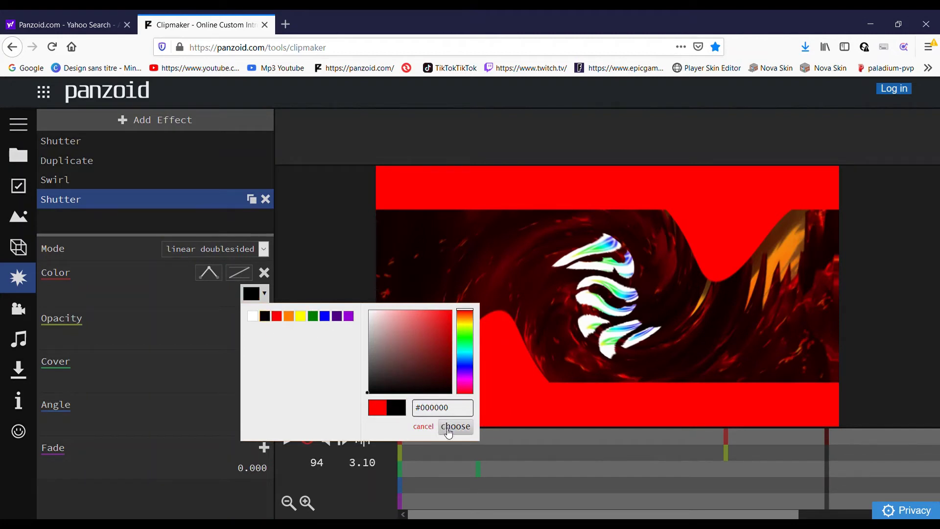
pyautogui.click(455, 427)
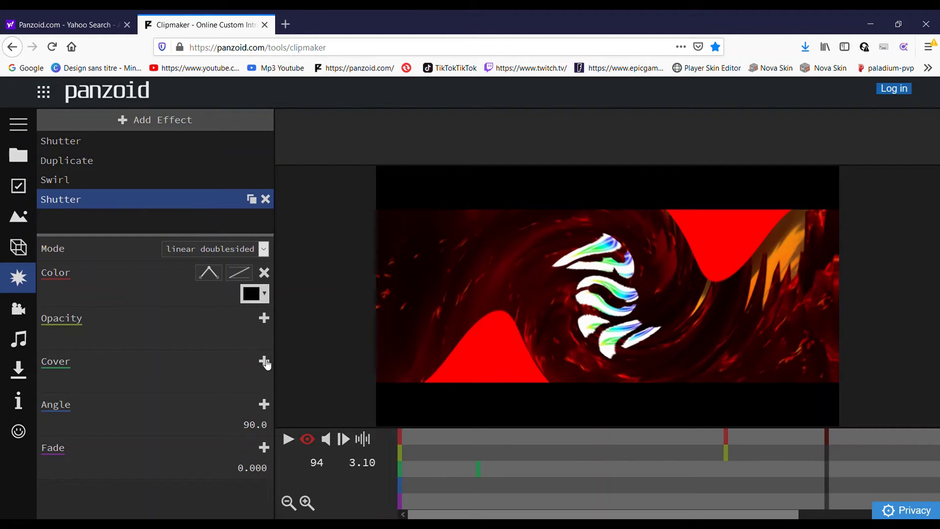
pyautogui.click(264, 318)
pyautogui.moveTo(260, 339)
pyautogui.mouseDown()
pyautogui.moveTo(212, 344)
pyautogui.moveTo(265, 348)
pyautogui.mouseUp()
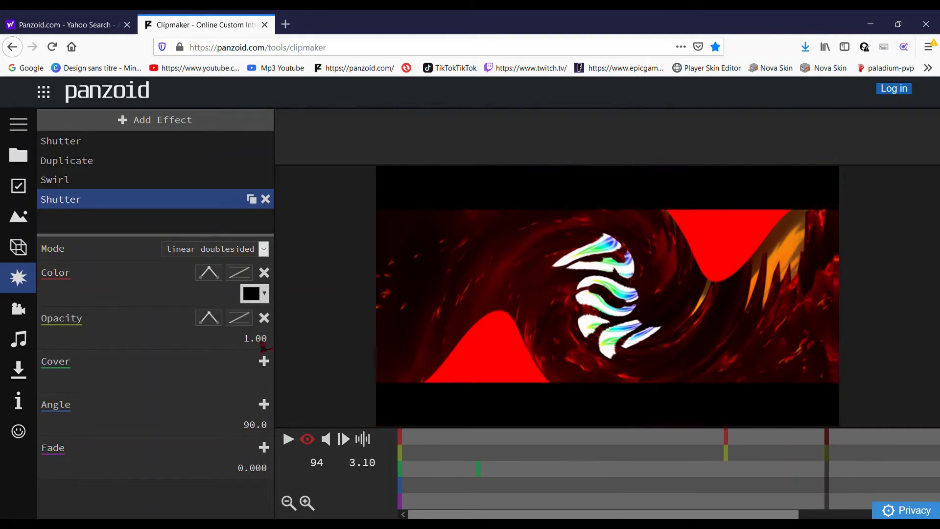
pyautogui.click(264, 318)
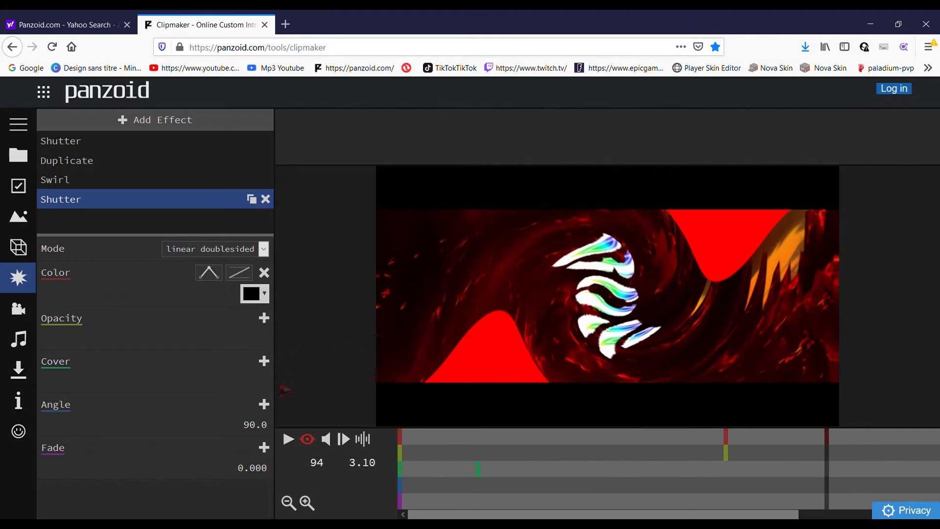
# Add Cover keyframes to the duplicated Shutter: 0.408 at frame 94 and 0.506 at frame 101.
pyautogui.click(263, 361)
pyautogui.moveTo(260, 382); pyautogui.dragTo(399, 382)
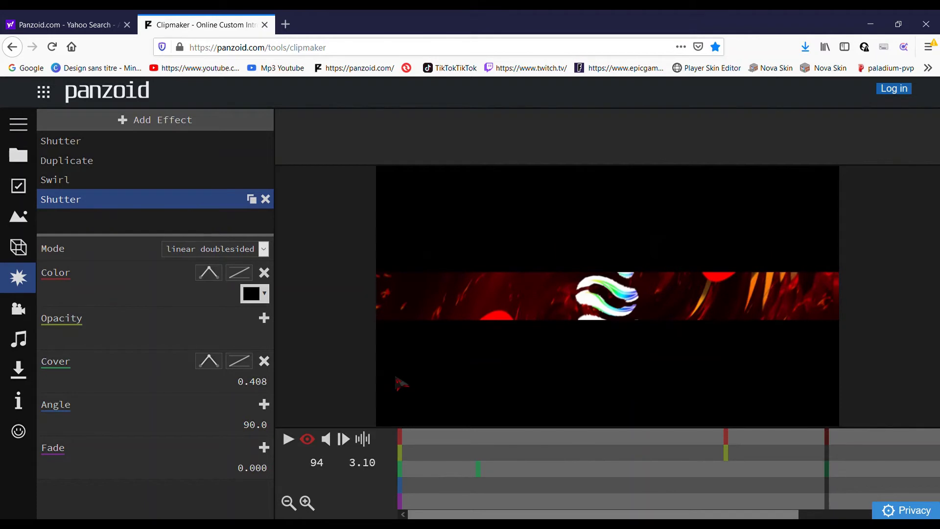
pyautogui.moveTo(833, 461); pyautogui.dragTo(859, 463)
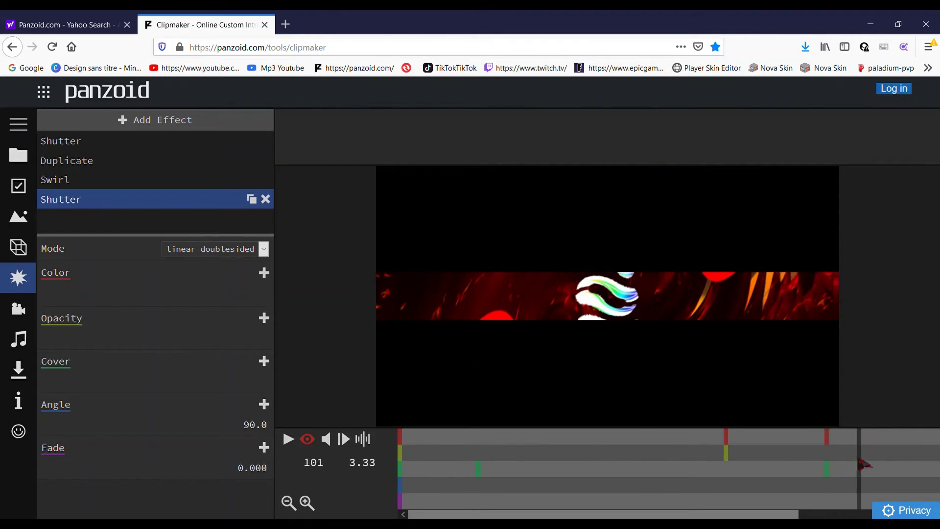
pyautogui.click(264, 361)
pyautogui.moveTo(252, 383); pyautogui.dragTo(319, 393)
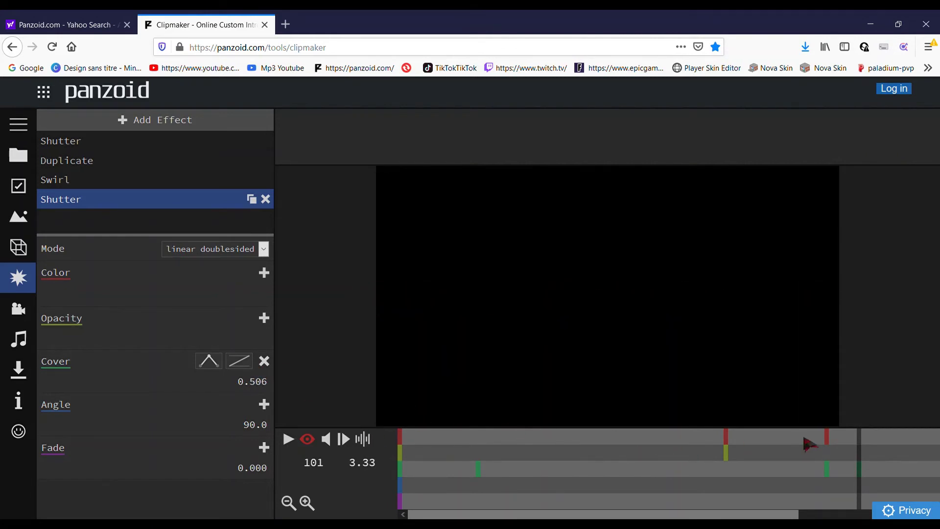
# Return to the beginning of the timeline and play the animation briefly to check the duplicated Shutter.
pyautogui.moveTo(863, 455); pyautogui.dragTo(222, 467)
pyautogui.click(289, 438)
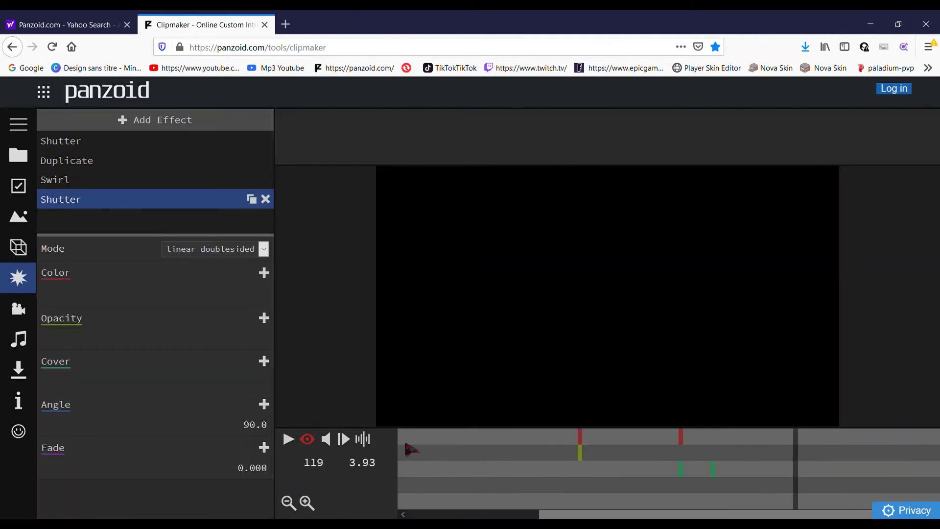
pyautogui.click(290, 439)
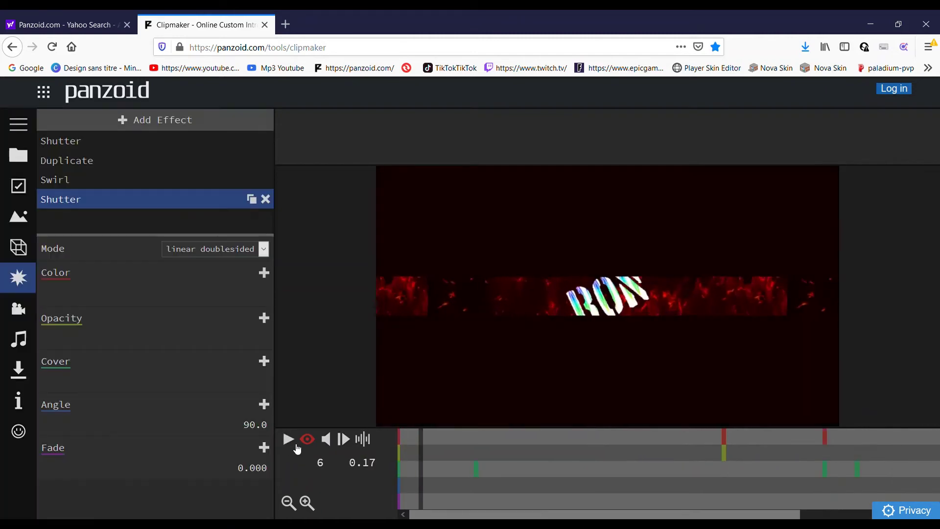
# Add a Cover keyframe of 0.000 at frame 97 on the duplicated Shutter and play on from there to check the closing.
pyautogui.moveTo(420, 461); pyautogui.dragTo(842, 472)
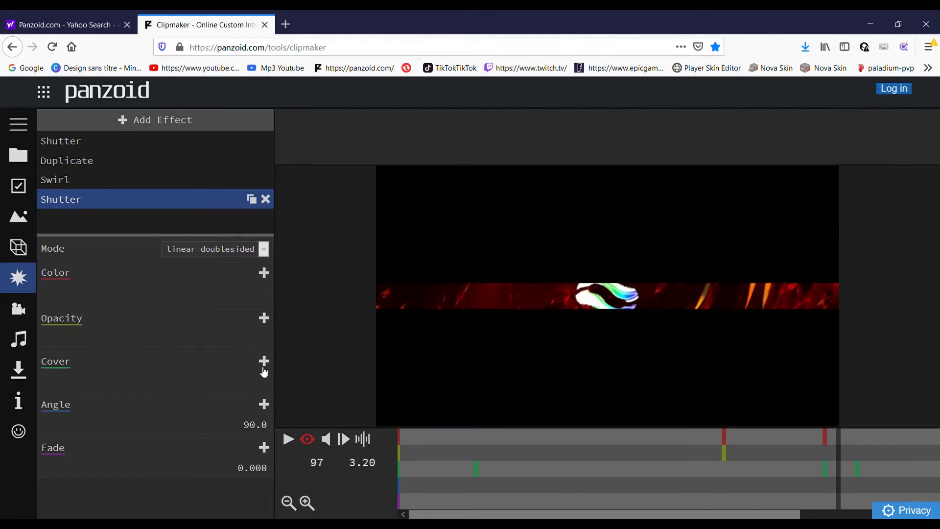
pyautogui.click(263, 365)
pyautogui.moveTo(260, 384); pyautogui.dragTo(69, 387)
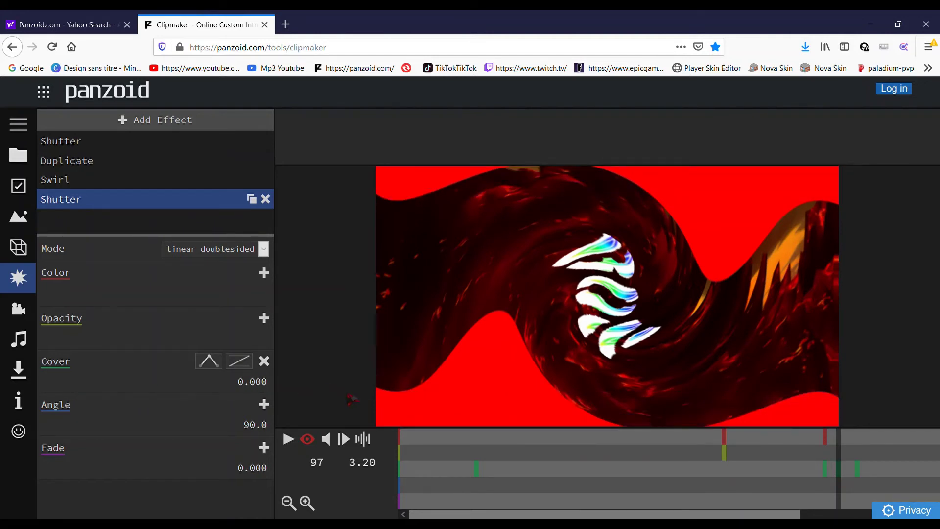
pyautogui.click(300, 440)
pyautogui.click(300, 440)
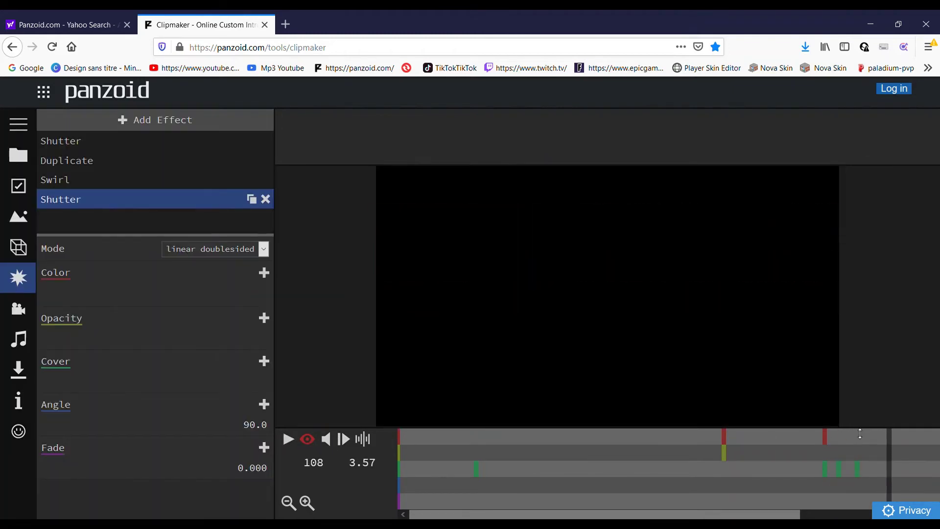
# Shift the duplicated Shutter's Cover keyframe from frame 101 further along the timeline and play the animation from frame 1 to check it.
pyautogui.moveTo(859, 475); pyautogui.dragTo(923, 470)
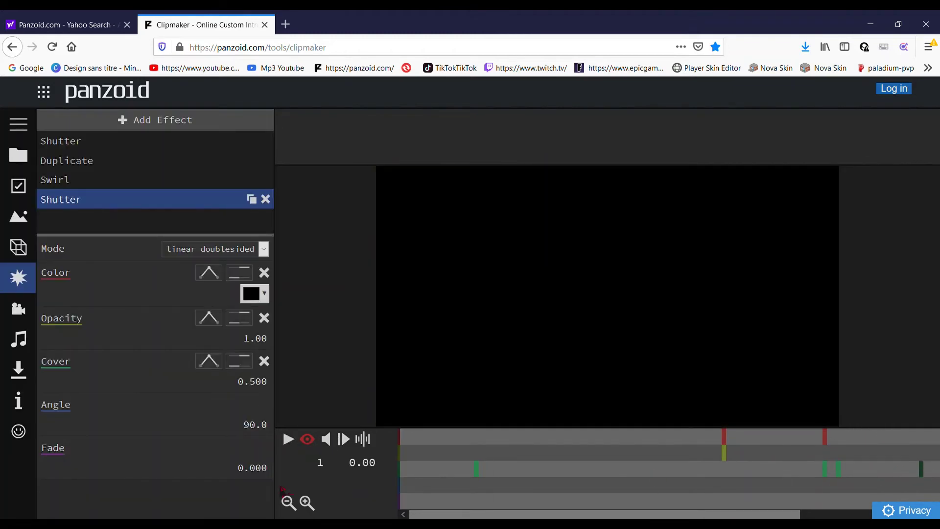
pyautogui.click(289, 439)
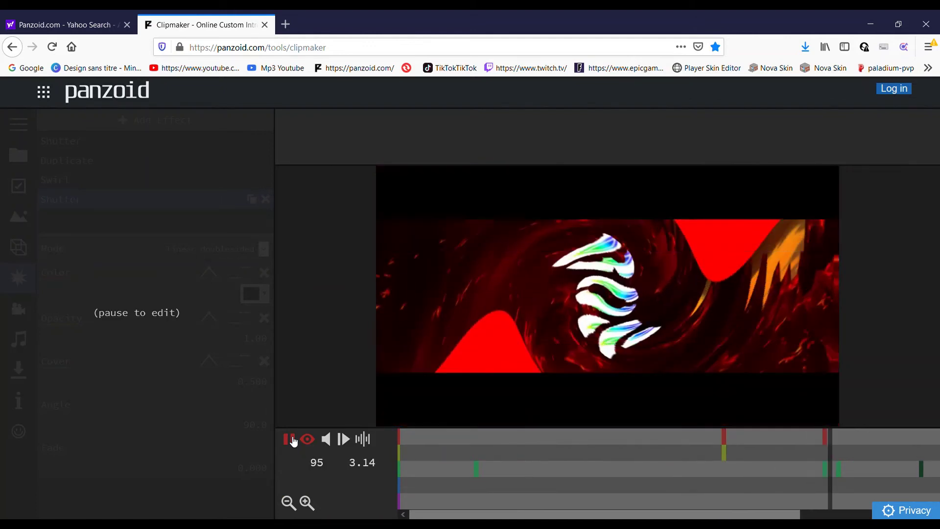
pyautogui.click(290, 440)
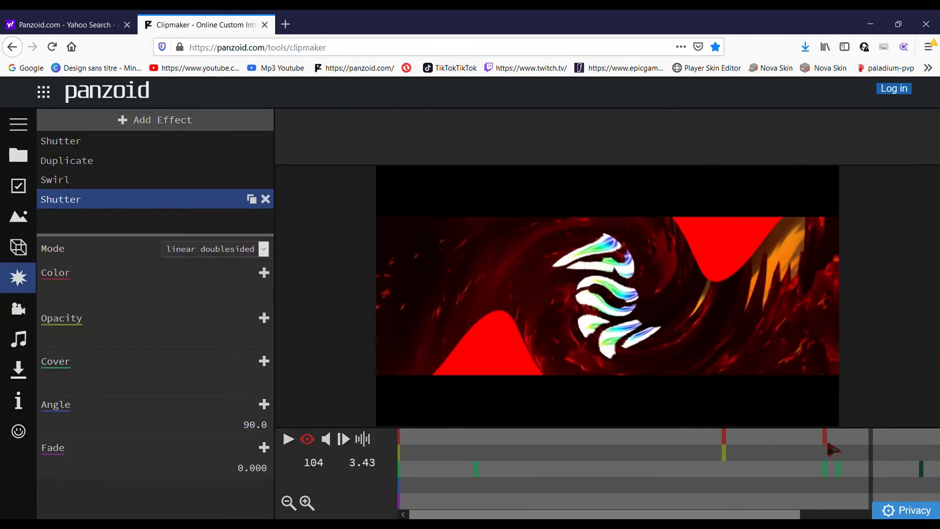
# Delete the duplicated Shutter's Cover keyframe at frame 94.
pyautogui.click(827, 474)
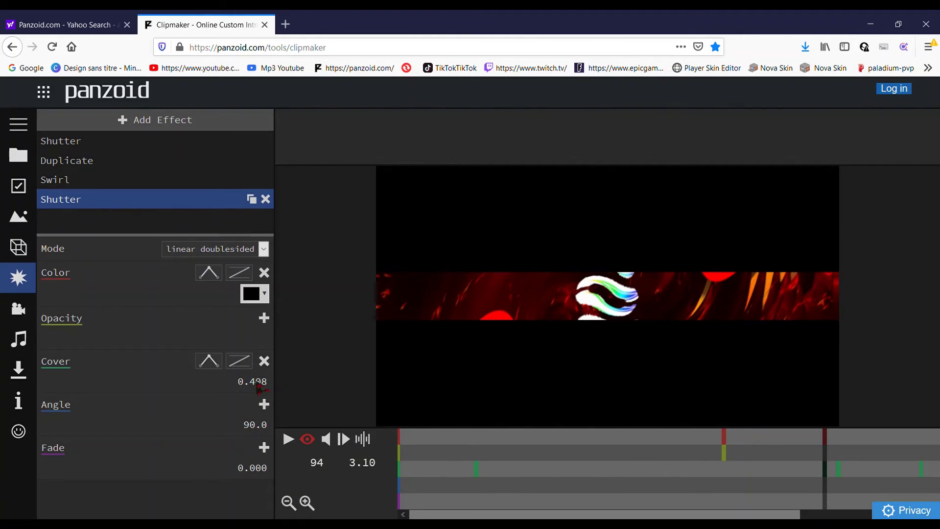
pyautogui.click(264, 361)
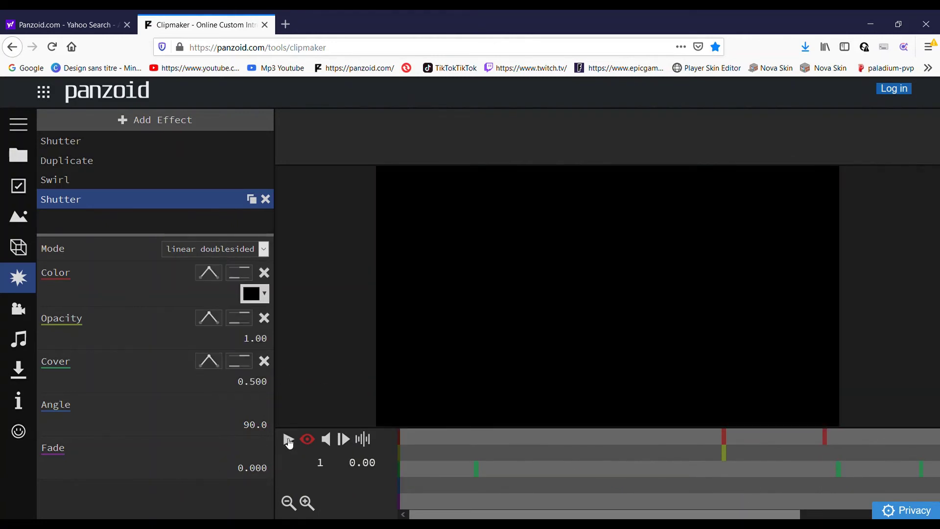
# Play the animation, scrub back to frame 1 and replay it up to frame 103 to check the closing.
pyautogui.click(289, 441)
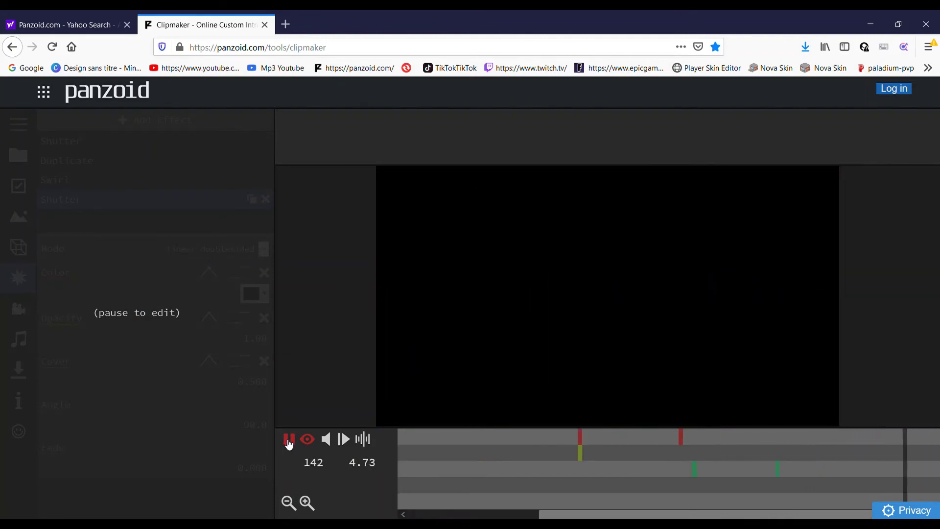
pyautogui.click(289, 441)
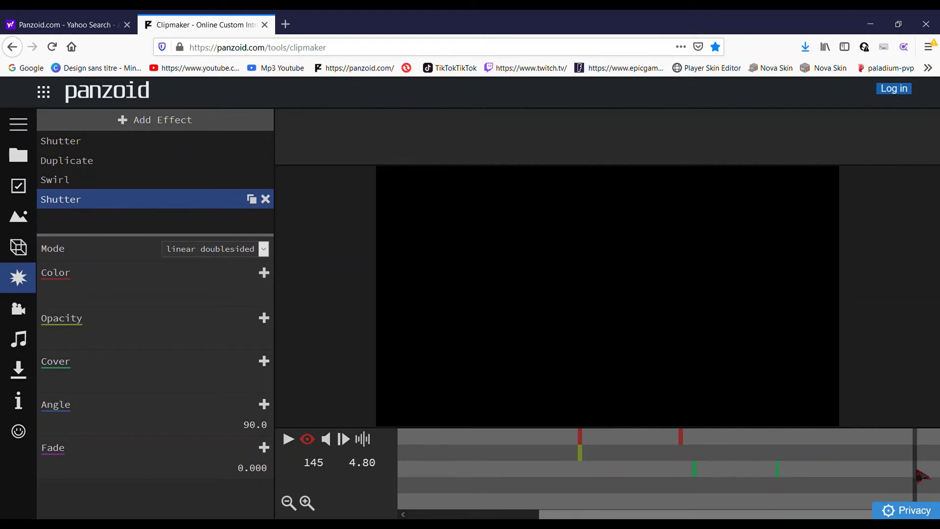
pyautogui.moveTo(916, 473); pyautogui.dragTo(701, 502)
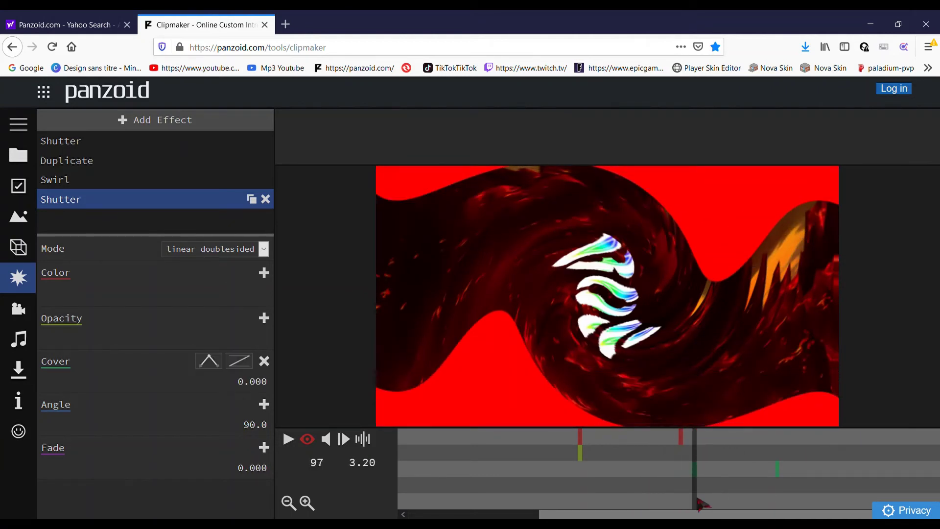
pyautogui.moveTo(696, 450); pyautogui.dragTo(329, 467)
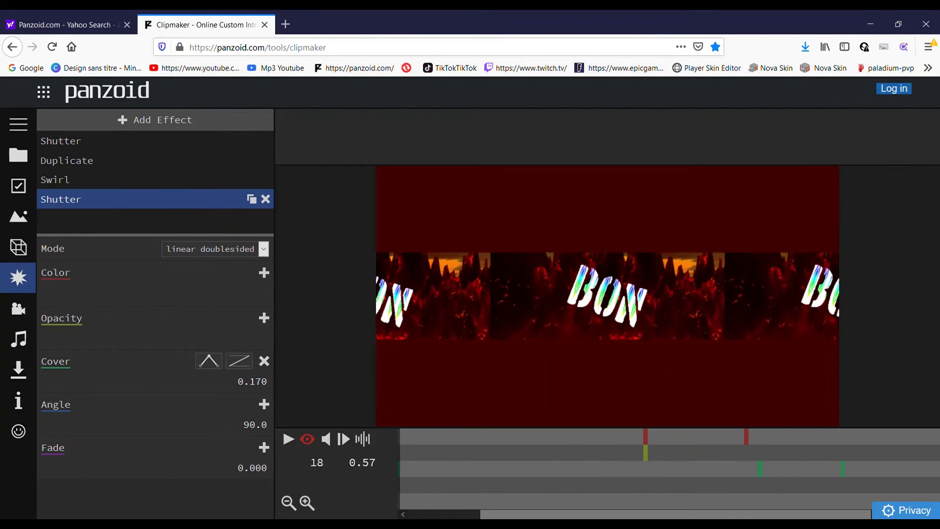
pyautogui.hscroll(-2, 431, 496)
pyautogui.moveTo(483, 460); pyautogui.dragTo(368, 467)
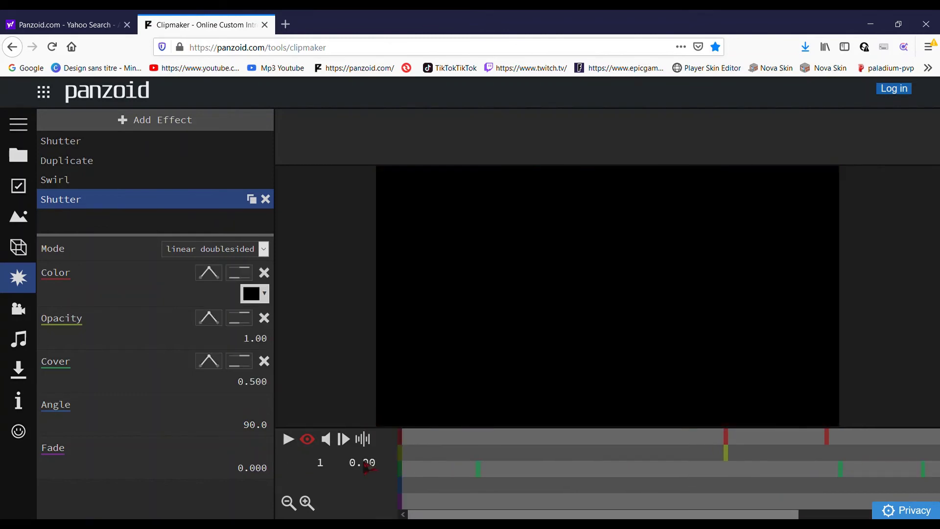
pyautogui.click(287, 439)
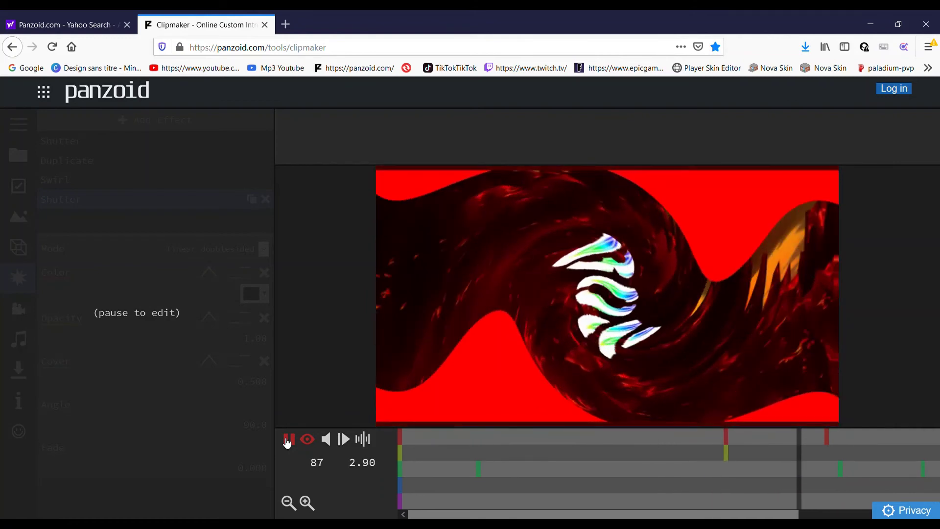
pyautogui.click(288, 440)
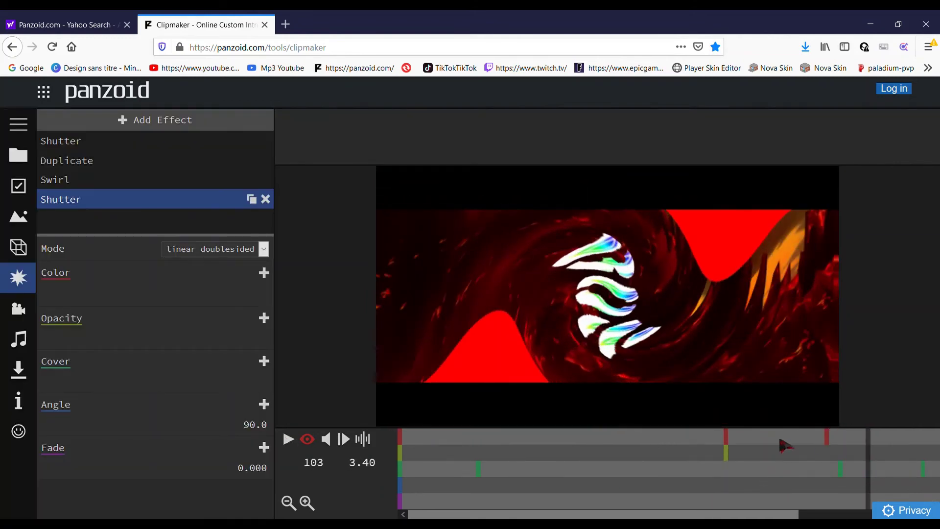
# Add an Angle keyframe of 0.507 to the Swirl effect at frame 103.
pyautogui.click(78, 181)
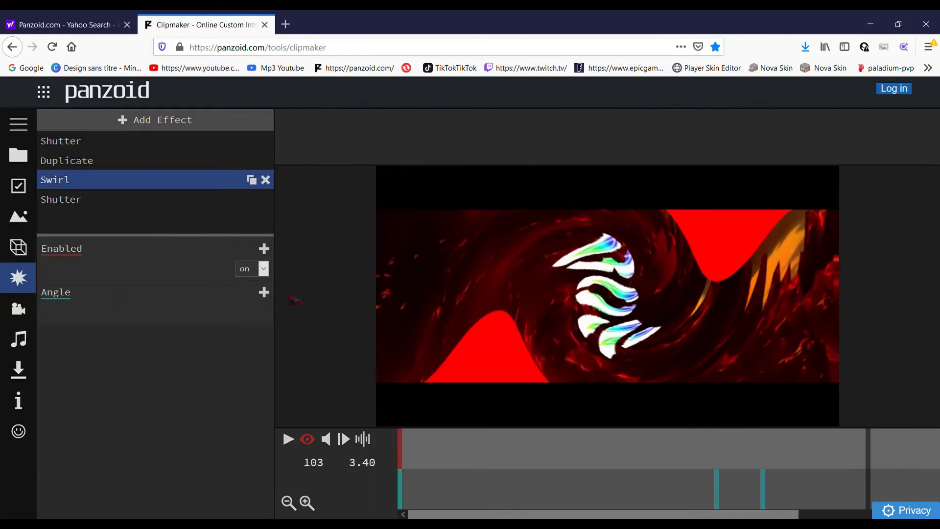
pyautogui.click(765, 487)
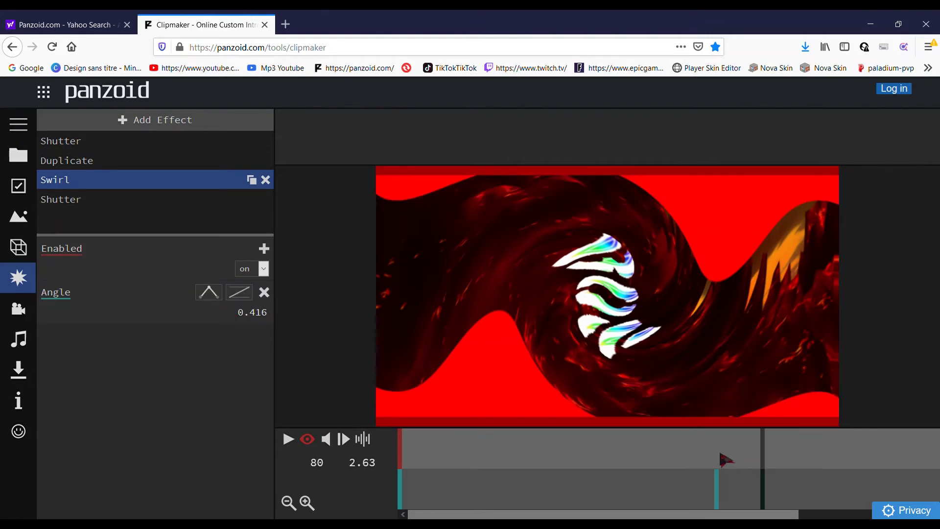
pyautogui.moveTo(770, 455); pyautogui.dragTo(903, 459)
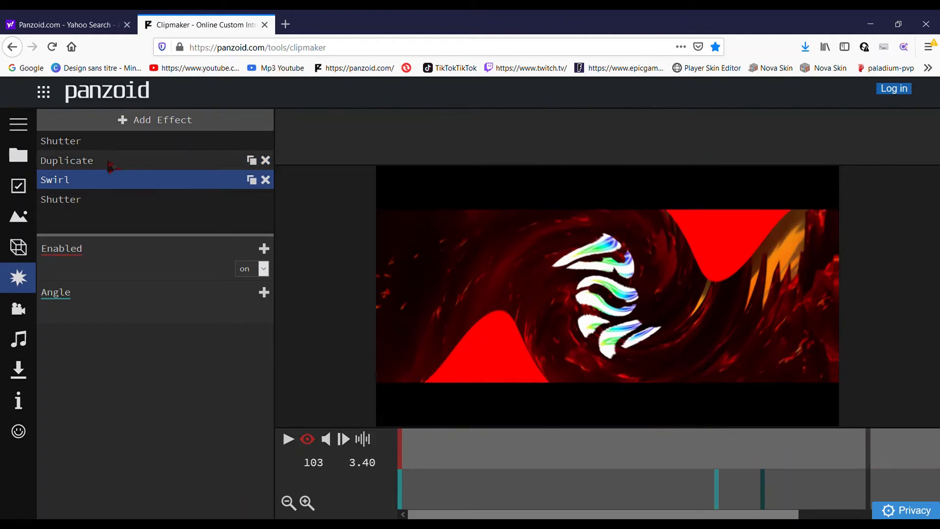
pyautogui.click(104, 203)
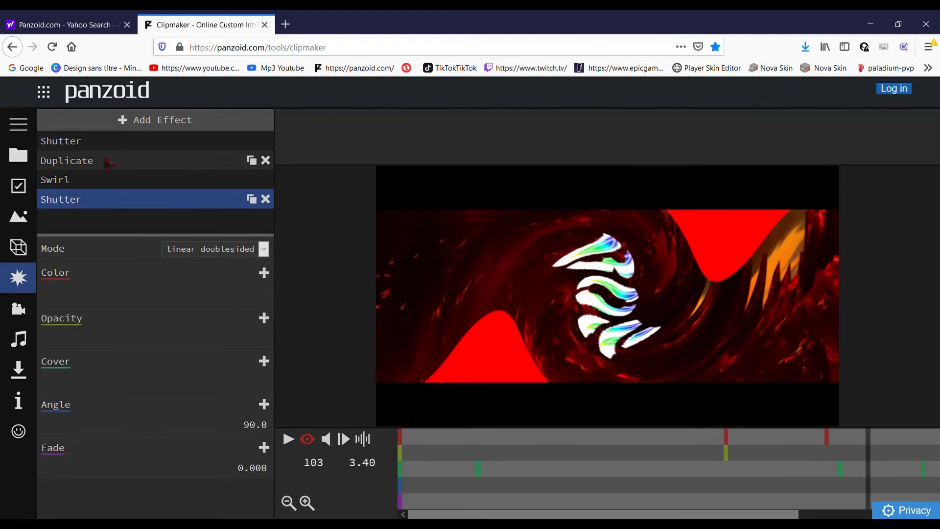
pyautogui.click(111, 161)
pyautogui.click(103, 182)
pyautogui.click(264, 293)
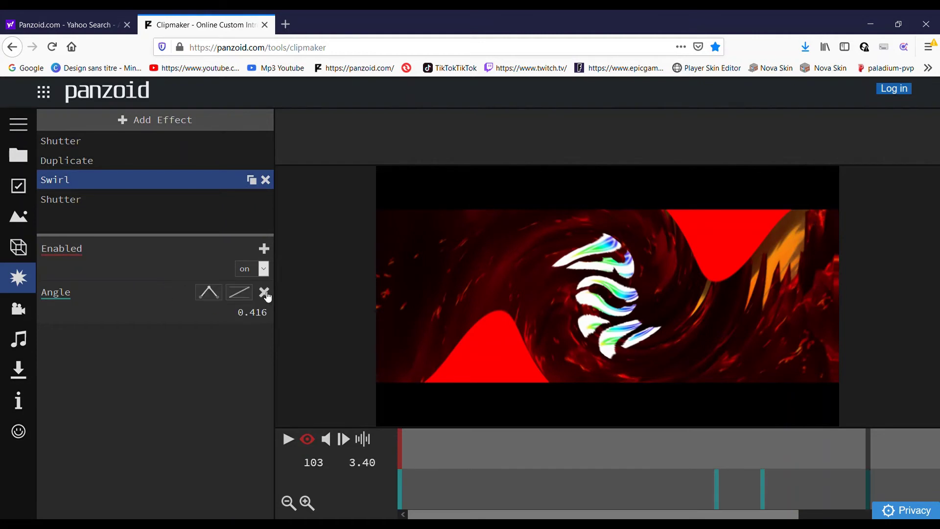
pyautogui.moveTo(248, 332); pyautogui.dragTo(325, 323)
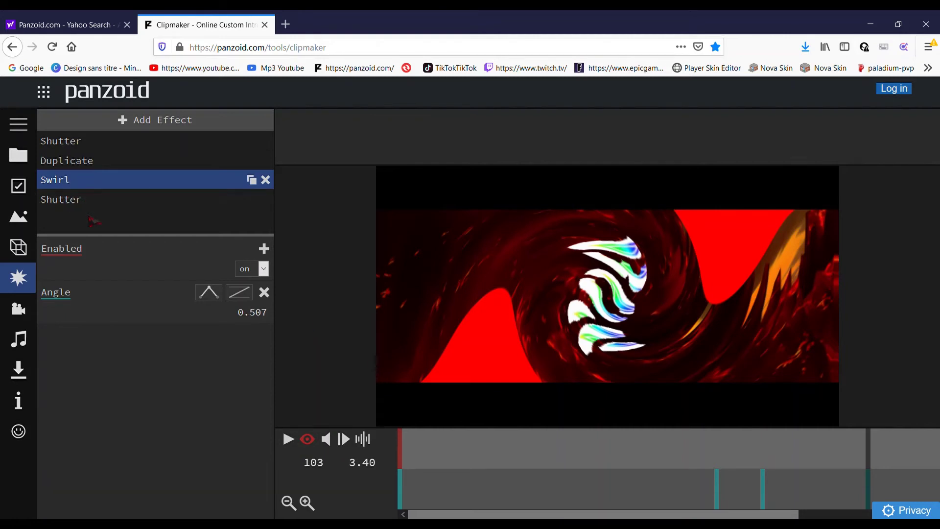
# Move the Swirl effect below the duplicated Shutter in the effect order and play the animation to check it.
pyautogui.moveTo(92, 217); pyautogui.dragTo(92, 212)
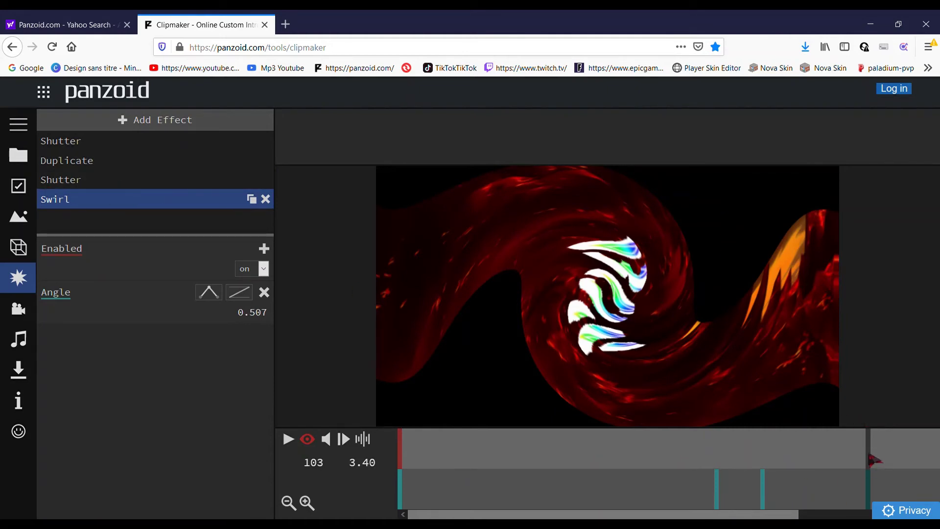
pyautogui.click(288, 439)
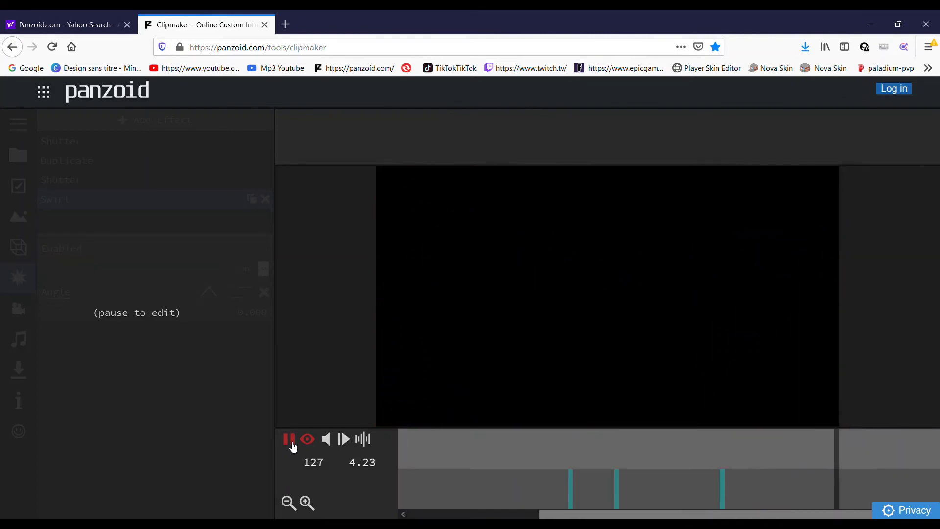
pyautogui.click(291, 443)
# Add a red Color keyframe at frame 92 on the duplicated Shutter.
pyautogui.moveTo(934, 475); pyautogui.dragTo(680, 494)
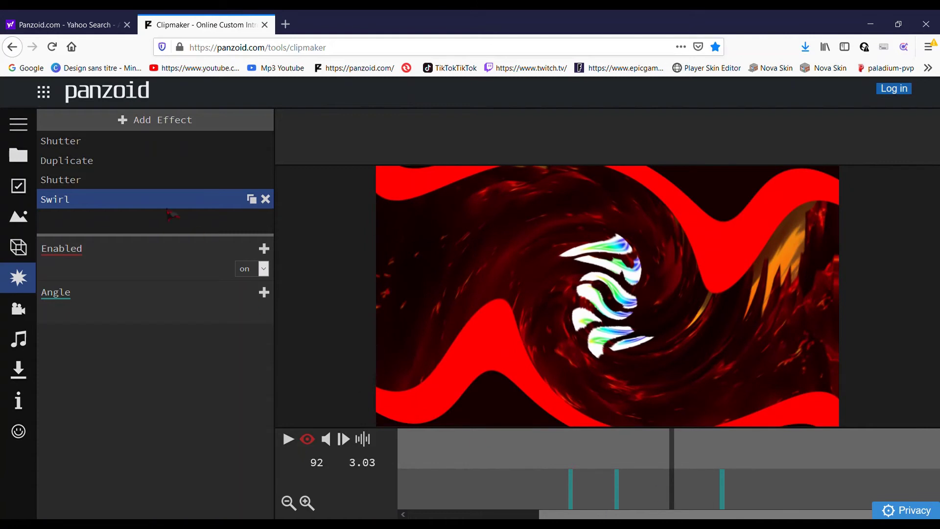
pyautogui.click(114, 181)
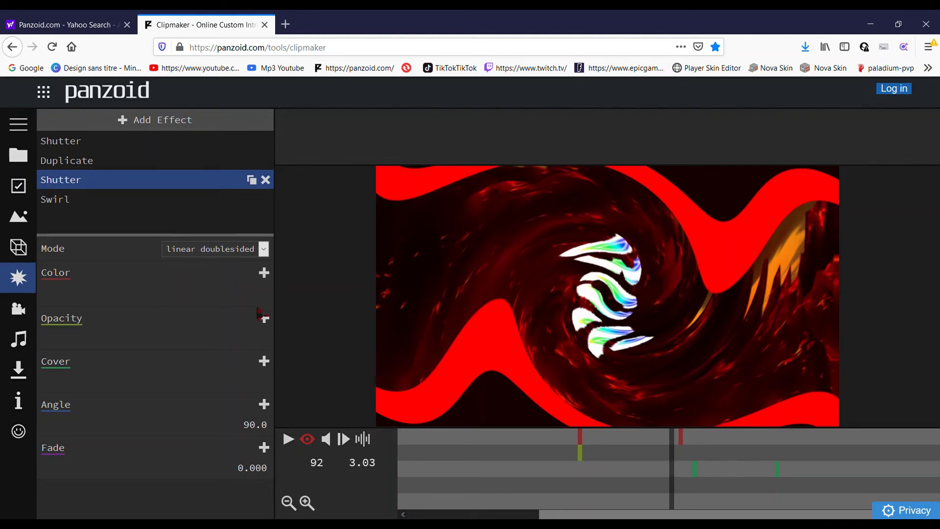
pyautogui.click(265, 274)
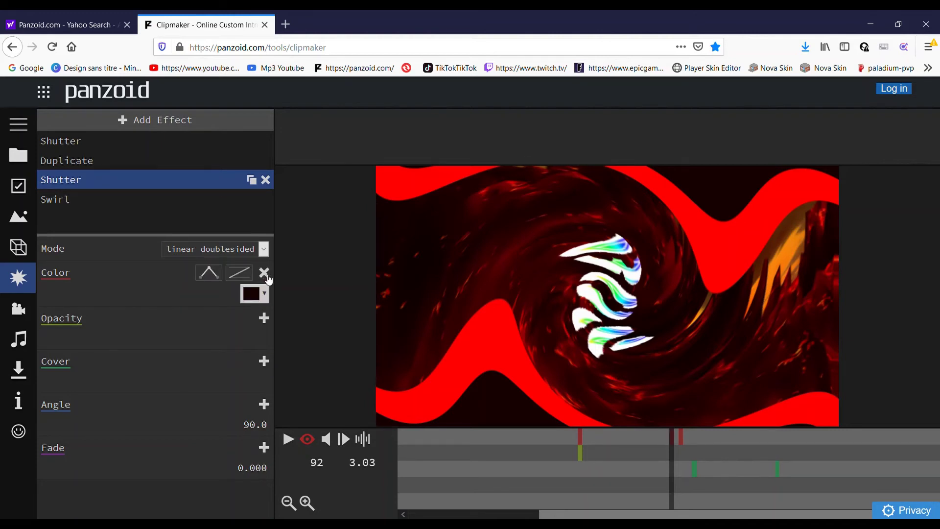
pyautogui.click(266, 297)
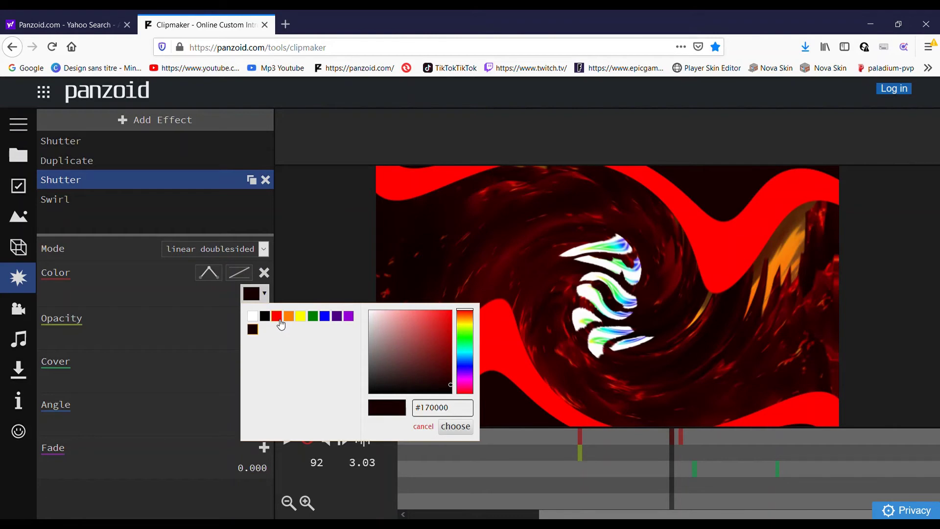
pyautogui.click(277, 317)
pyautogui.click(456, 426)
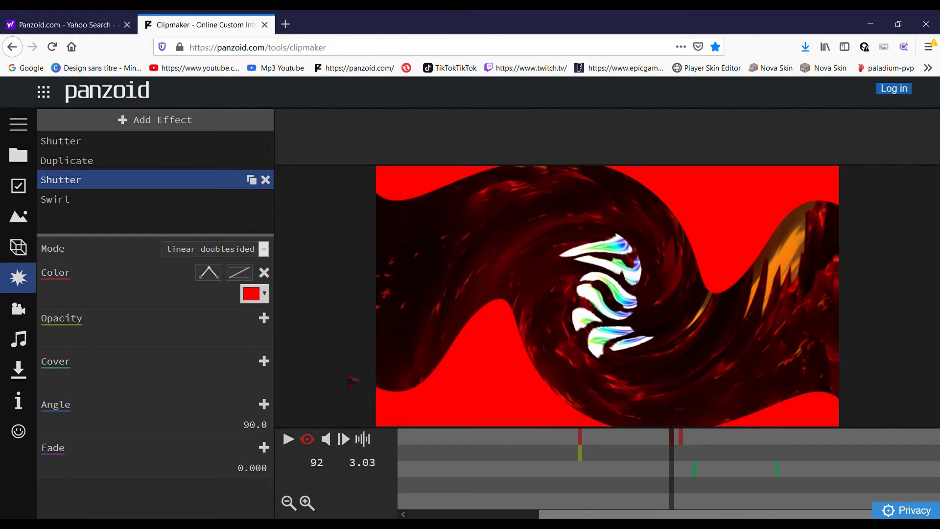
# Play the animation from the beginning to check the Shutter colour change, and return to frame 1.
pyautogui.click(639, 492)
pyautogui.press('Home')
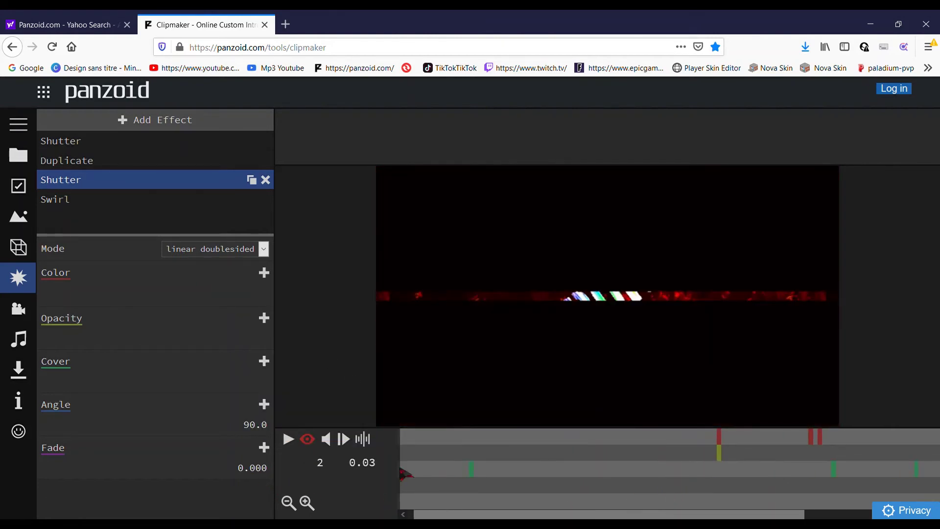
pyautogui.click(289, 440)
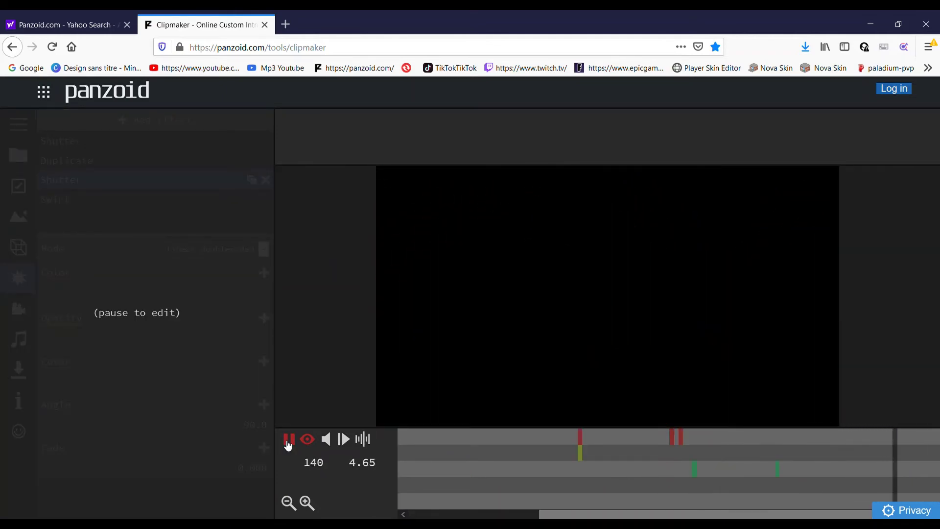
pyautogui.click(289, 440)
pyautogui.moveTo(925, 464); pyautogui.dragTo(450, 481)
pyautogui.click(404, 466)
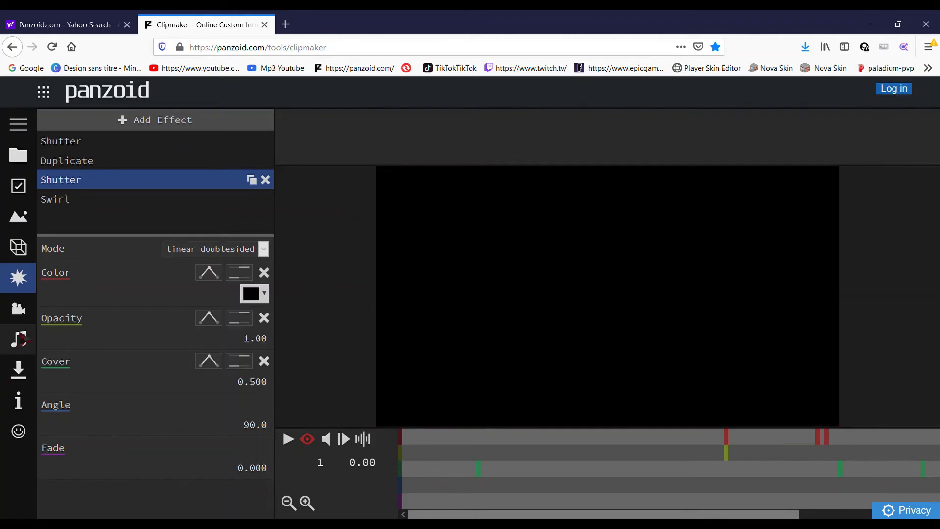
# Open the camera animation settings and add a Position keyframe with a Z value of 38.80 at frame 66.
pyautogui.click(25, 313)
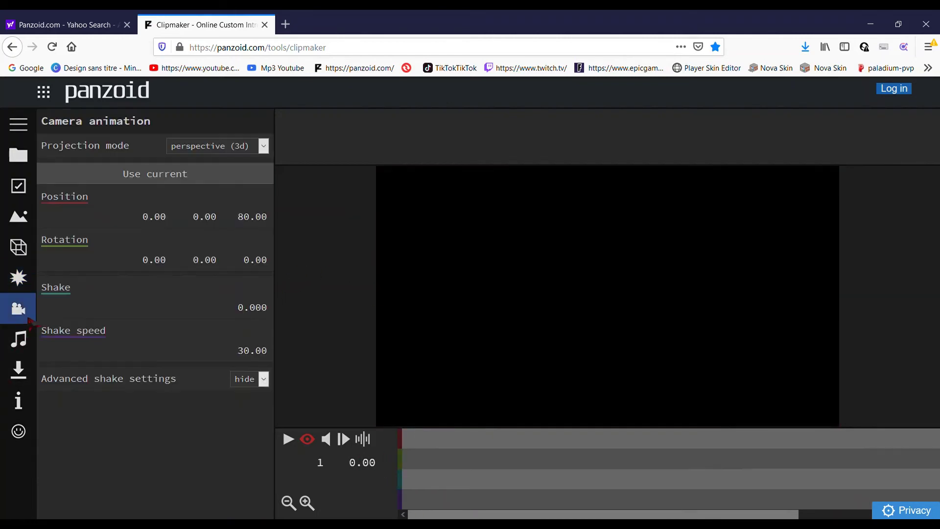
pyautogui.click(289, 441)
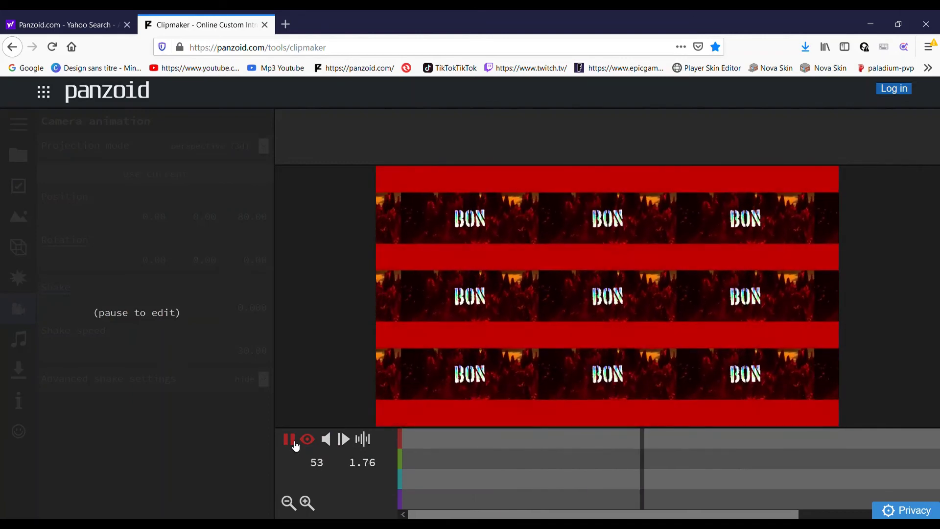
pyautogui.click(294, 443)
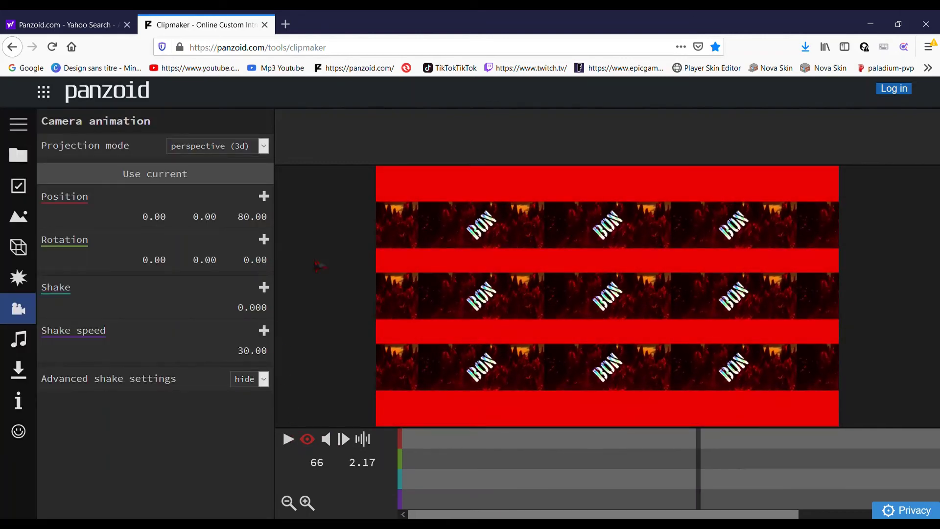
pyautogui.moveTo(258, 222); pyautogui.dragTo(7, 224)
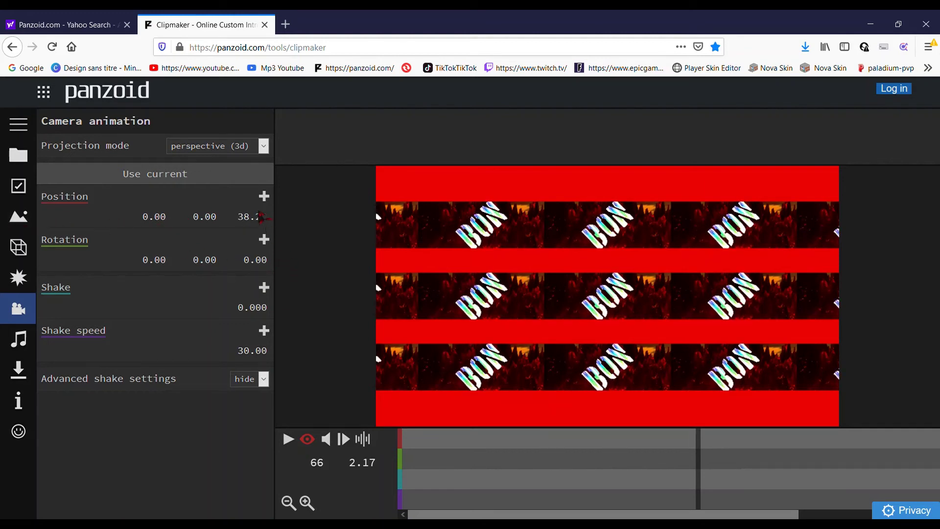
pyautogui.moveTo(260, 217); pyautogui.dragTo(463, 238)
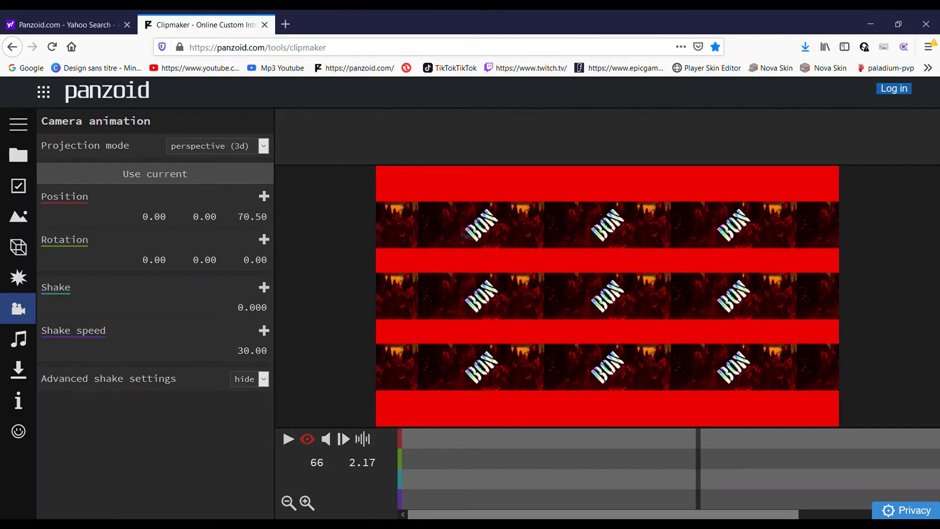
pyautogui.click(264, 197)
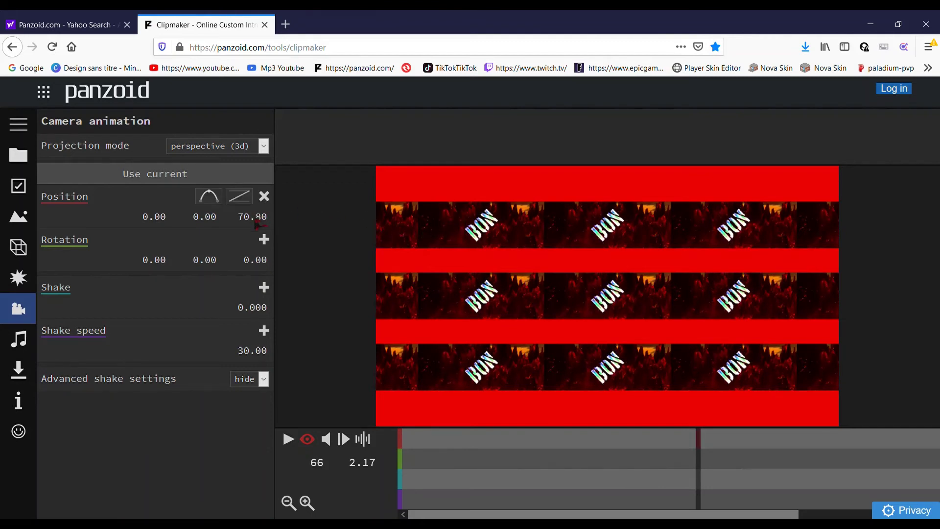
pyautogui.moveTo(256, 218); pyautogui.dragTo(55, 215)
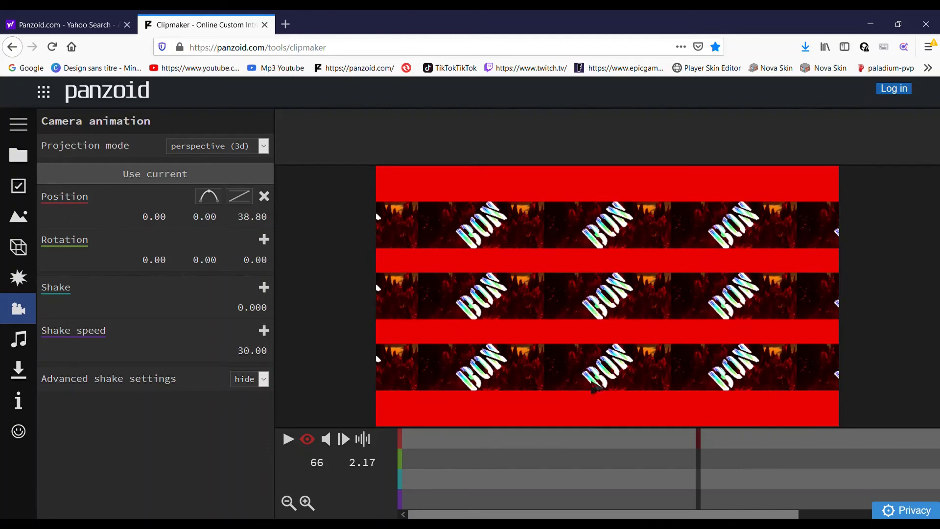
# Add a camera Position keyframe with a Z value of 74.40 at frame 80.
pyautogui.moveTo(698, 486); pyautogui.dragTo(767, 487)
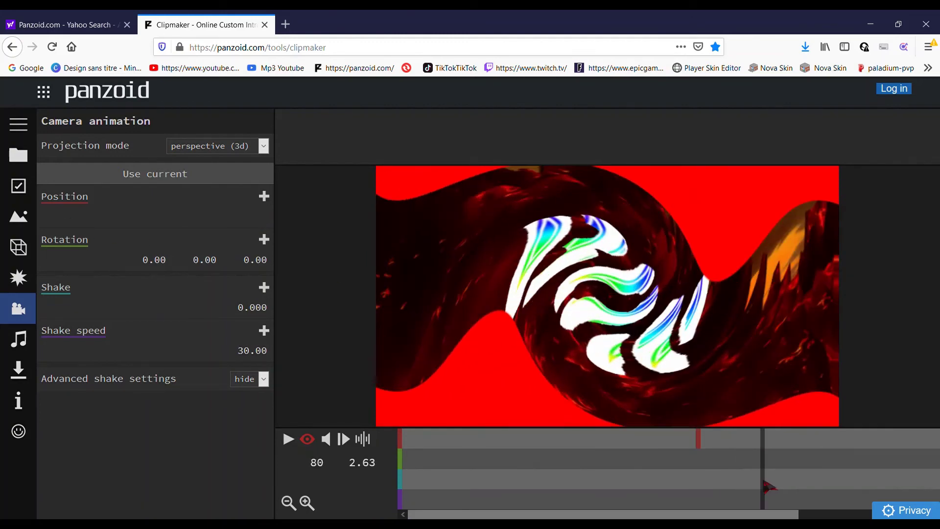
pyautogui.click(264, 196)
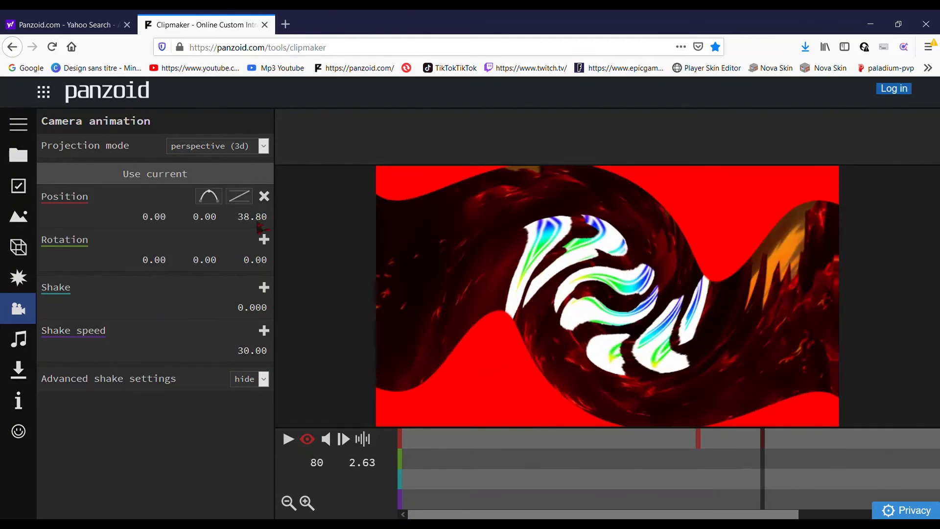
pyautogui.moveTo(260, 226); pyautogui.dragTo(506, 252)
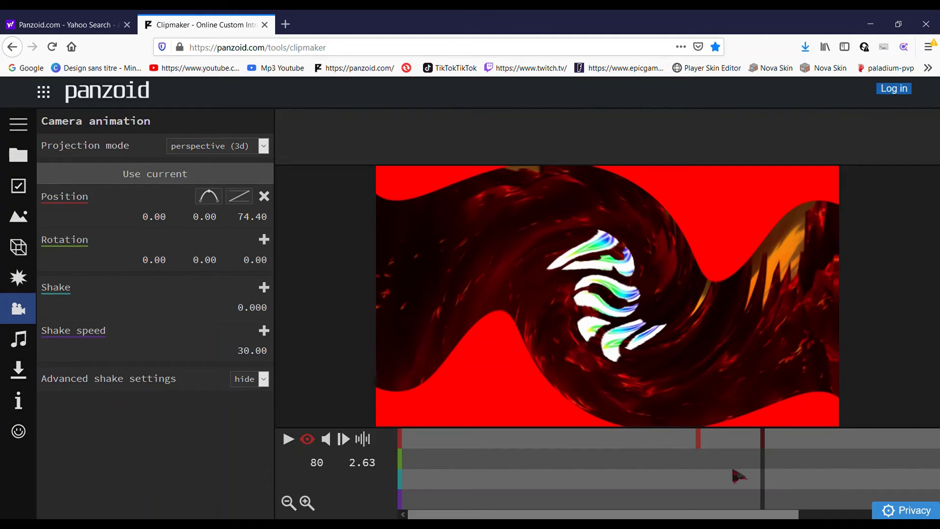
# Try rotating the camera around the Z axis at frame 80 and reset the rotation to 0.00.
pyautogui.moveTo(267, 265); pyautogui.dragTo(602, 286)
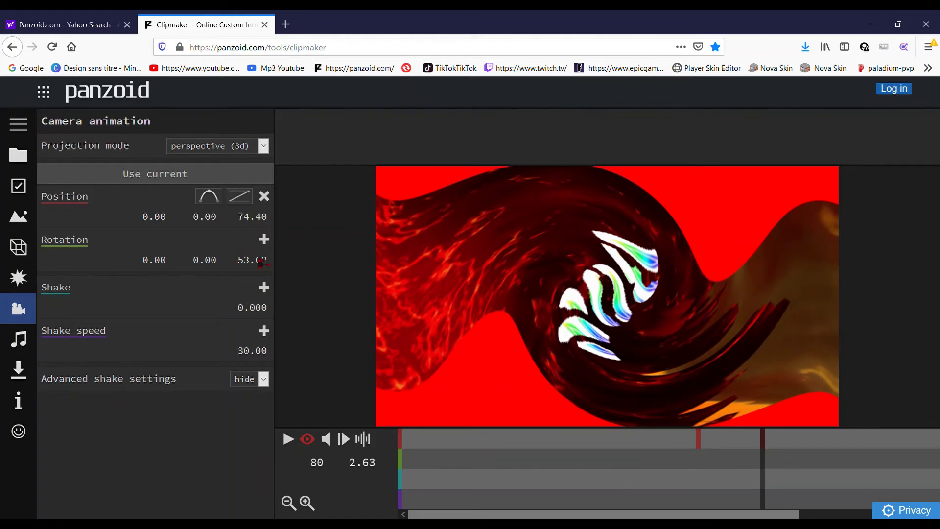
pyautogui.moveTo(251, 265); pyautogui.dragTo(5, 267)
pyautogui.moveTo(265, 260); pyautogui.dragTo(192, 265)
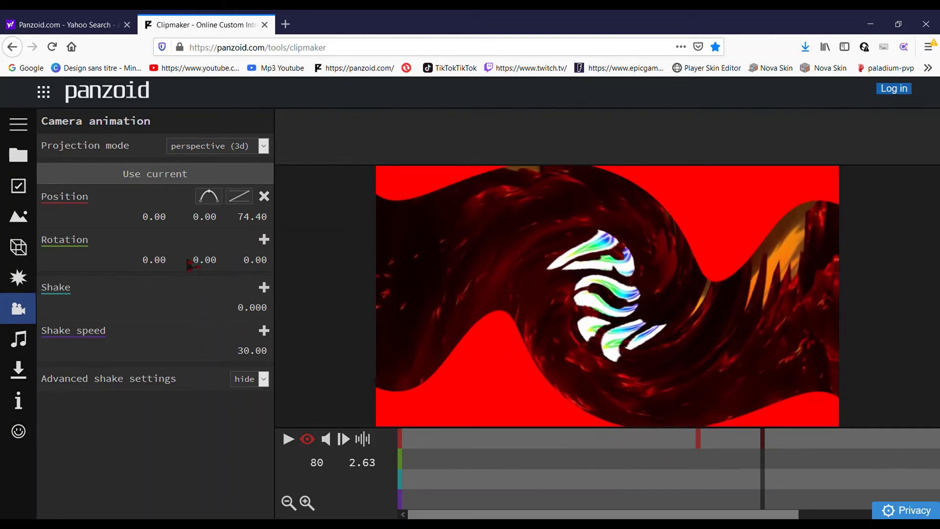
# Add camera Rotation keyframes with Z 67.20 at frame 80 and Z 0.06 at frame 79, and play back the animation.
pyautogui.click(264, 241)
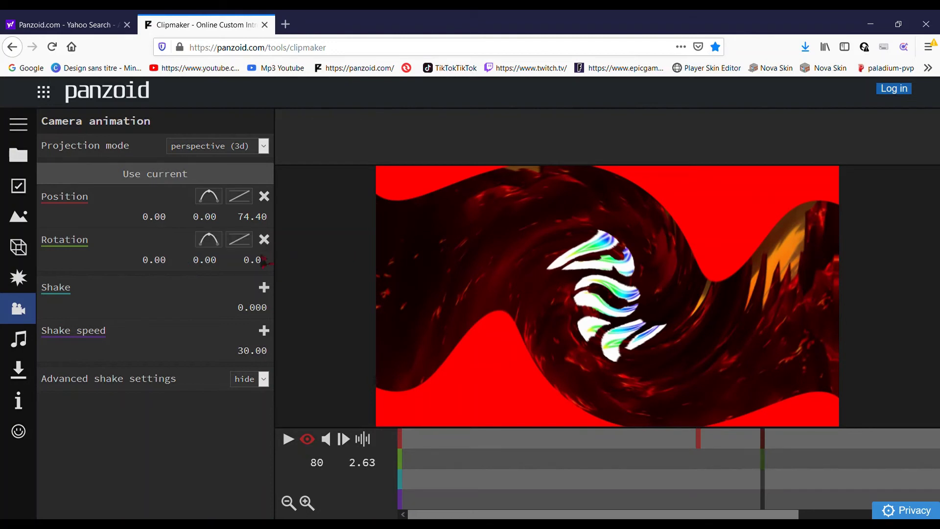
pyautogui.moveTo(256, 260); pyautogui.dragTo(688, 275)
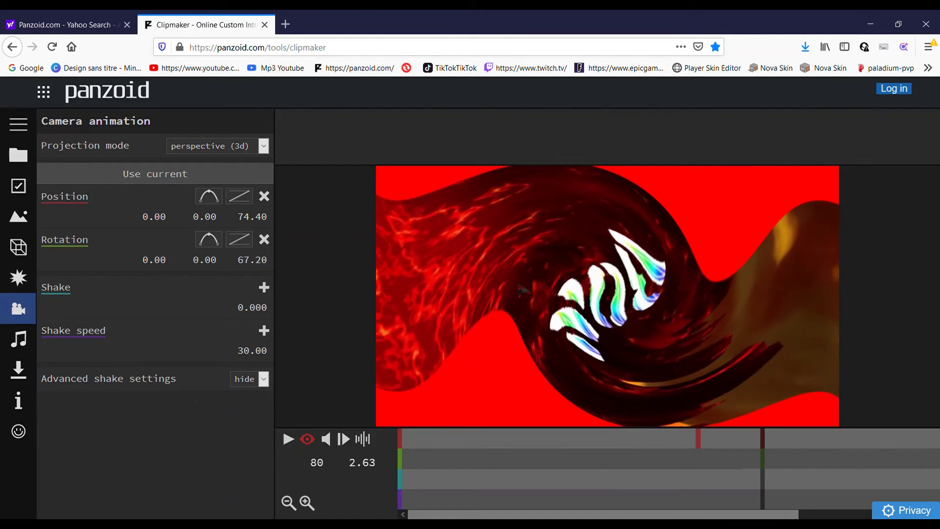
pyautogui.moveTo(765, 484)
pyautogui.mouseDown()
pyautogui.moveTo(748, 486)
pyautogui.moveTo(760, 473)
pyautogui.mouseUp()
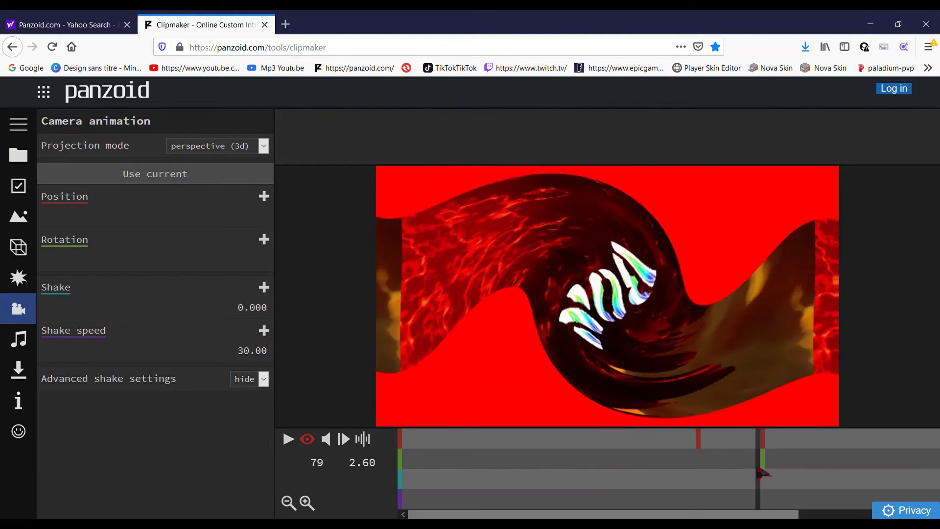
pyautogui.click(264, 239)
pyautogui.moveTo(252, 260); pyautogui.dragTo(237, 271)
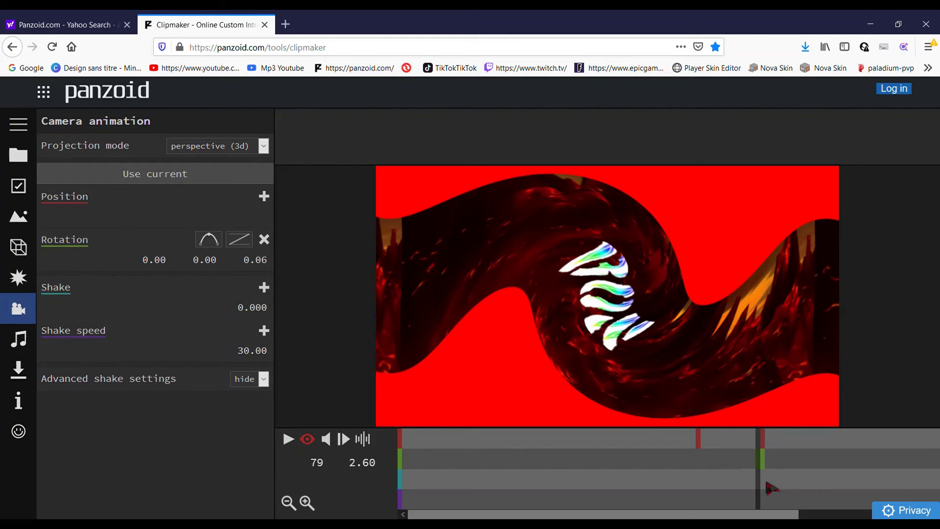
pyautogui.click(289, 439)
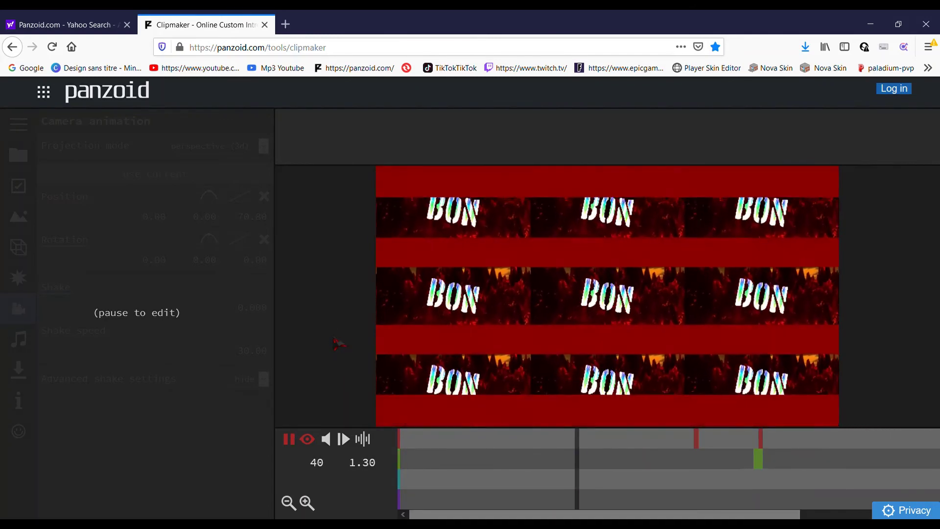
pyautogui.click(292, 440)
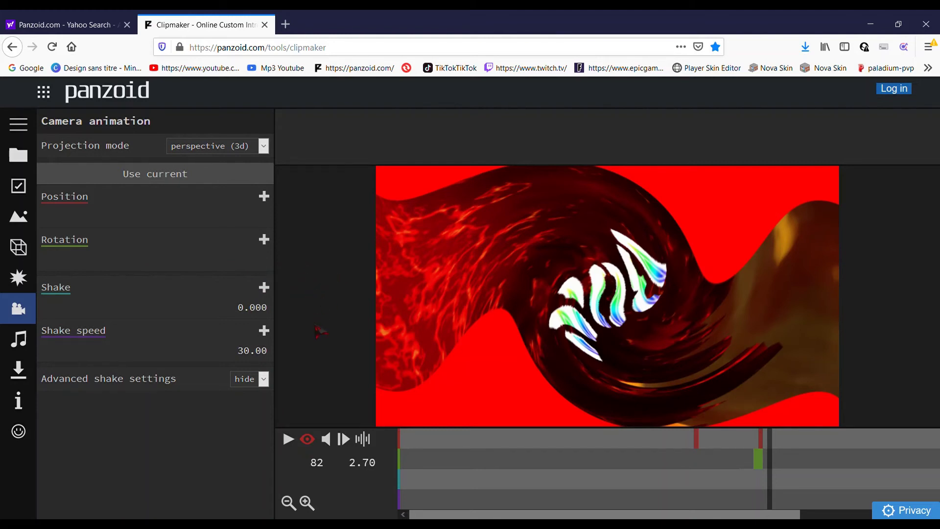
# Open the audio track settings and set the fade in to 0.27 seconds and the fade out to 5.58 seconds.
pyautogui.click(22, 342)
pyautogui.click(18, 308)
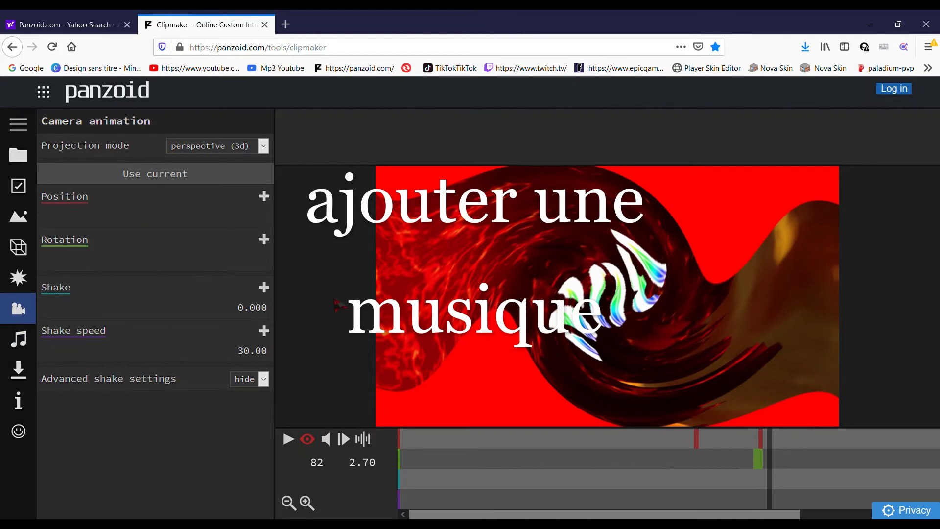
pyautogui.click(27, 341)
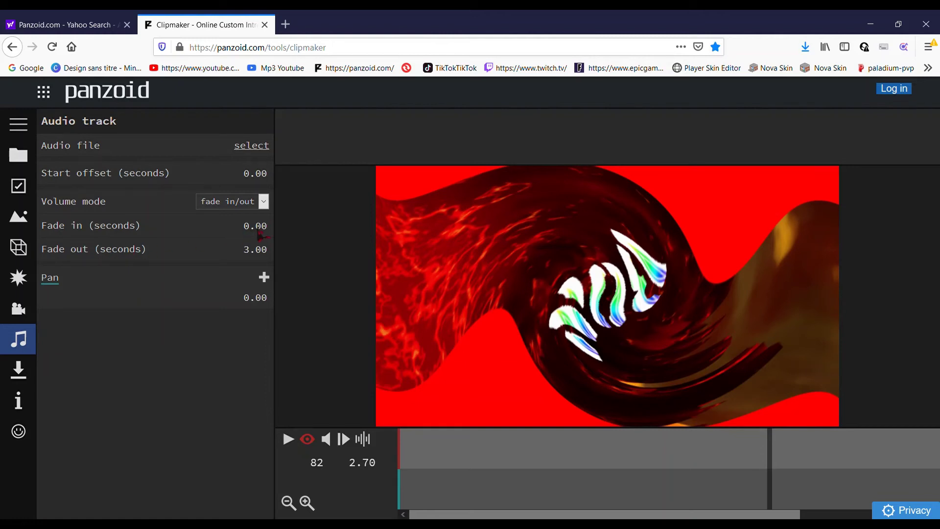
pyautogui.moveTo(255, 236); pyautogui.dragTo(307, 235)
pyautogui.moveTo(259, 256); pyautogui.dragTo(416, 255)
# Check the video length in the basic settings, and set the audio fade in to 0.05, fade out to 4.95 and pan to 0.13.
pyautogui.click(18, 186)
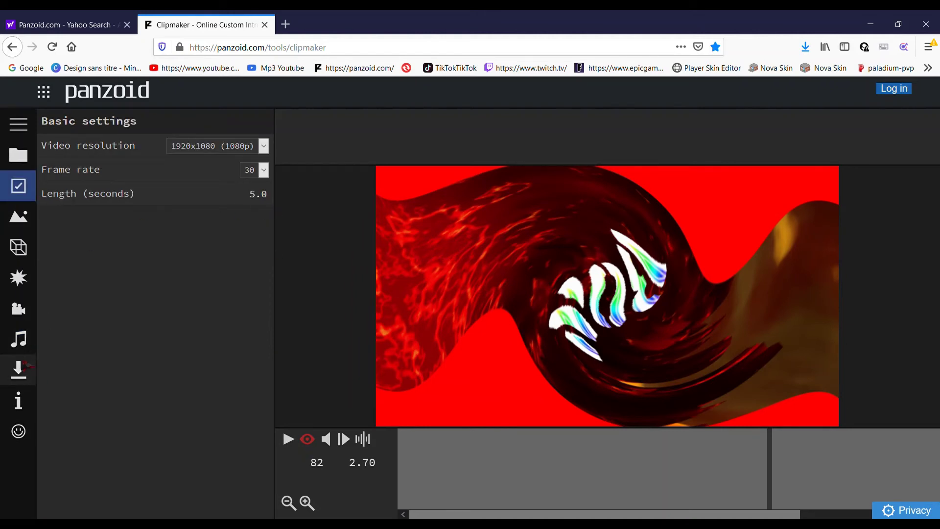
pyautogui.click(27, 321)
pyautogui.click(27, 339)
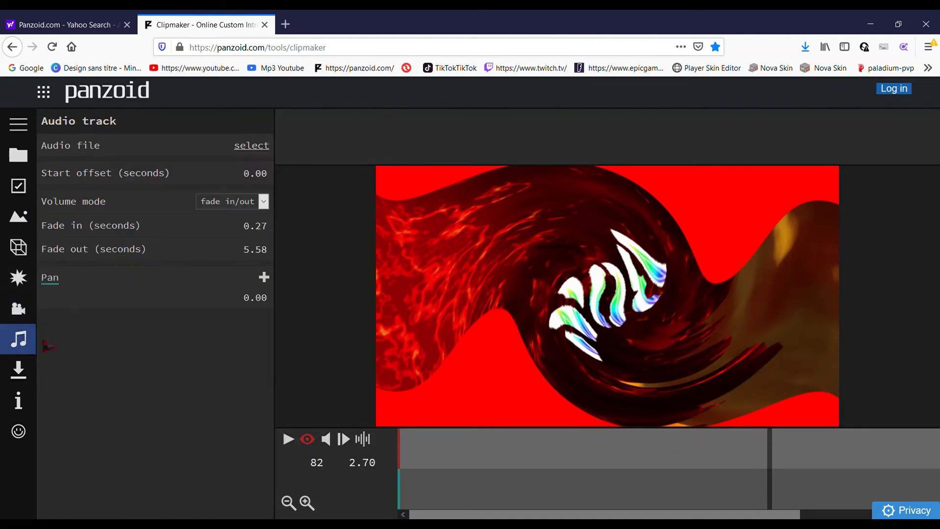
pyautogui.moveTo(265, 306)
pyautogui.mouseDown()
pyautogui.moveTo(252, 306)
pyautogui.moveTo(286, 307)
pyautogui.moveTo(278, 307)
pyautogui.mouseUp()
pyautogui.moveTo(253, 253); pyautogui.dragTo(237, 233)
# Open the Mp3 Youtube converter site in a new browser tab to get an audio file.
pyautogui.click(251, 151)
pyautogui.click(278, 73)
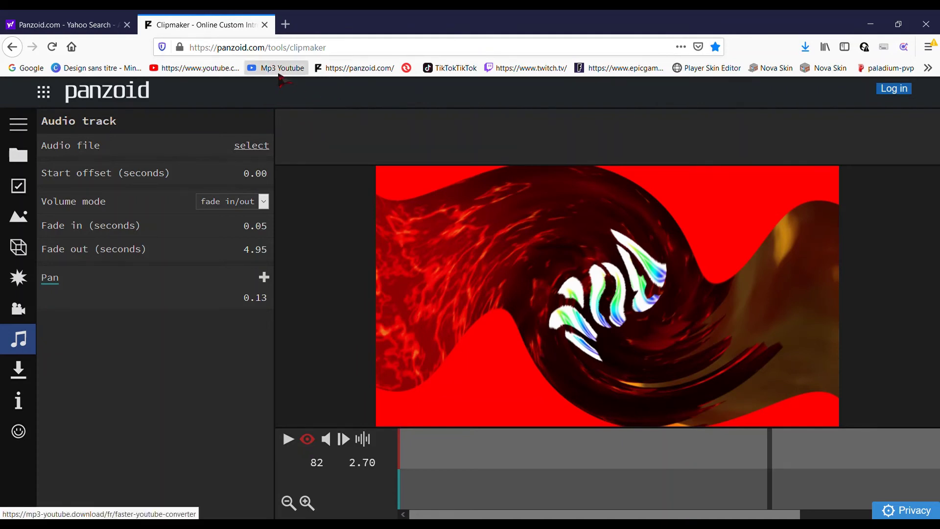
pyautogui.click(573, 262)
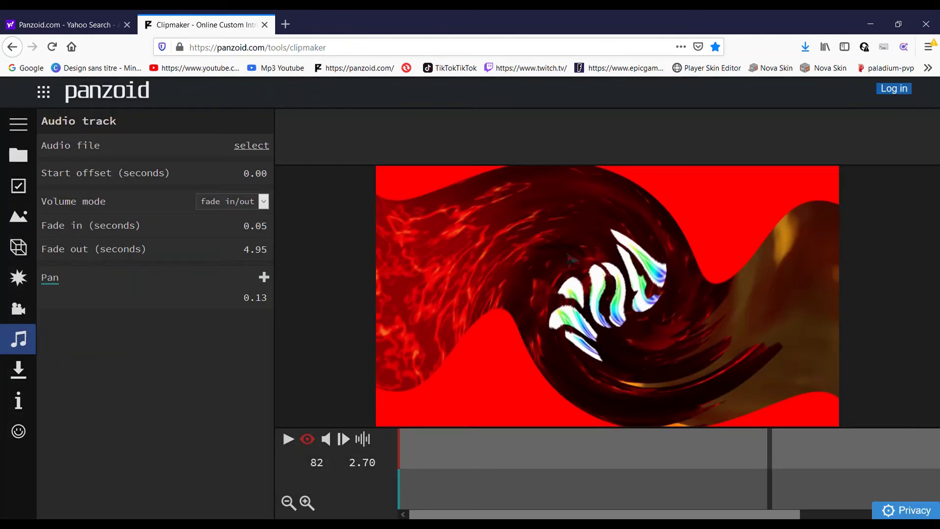
pyautogui.click(286, 25)
pyautogui.click(282, 70)
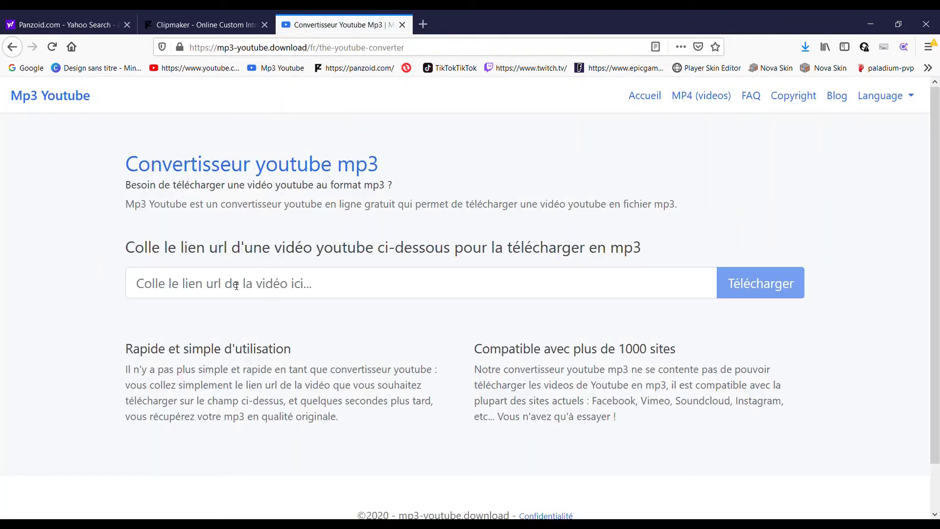
# Open YouTube in another browser tab and start the recommended mix "Kendji Girac - Maria Maria".
pyautogui.click(423, 24)
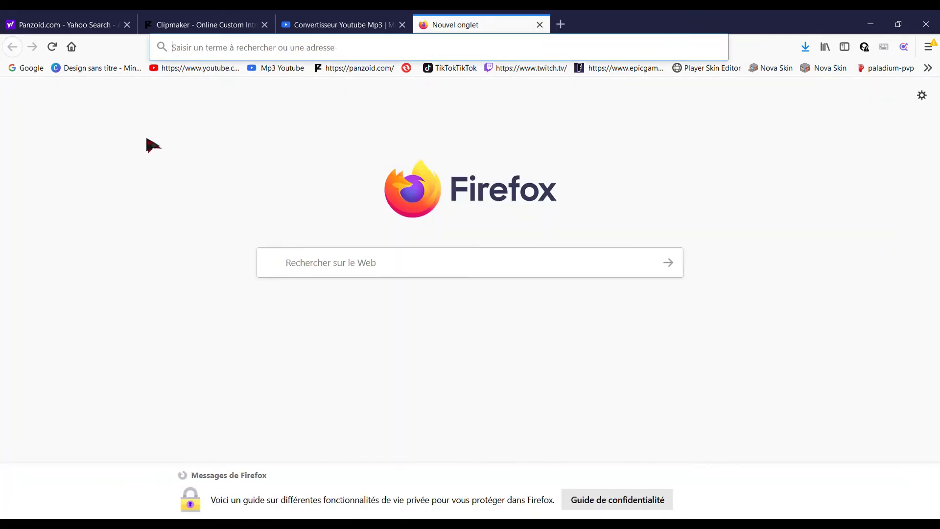
pyautogui.click(195, 68)
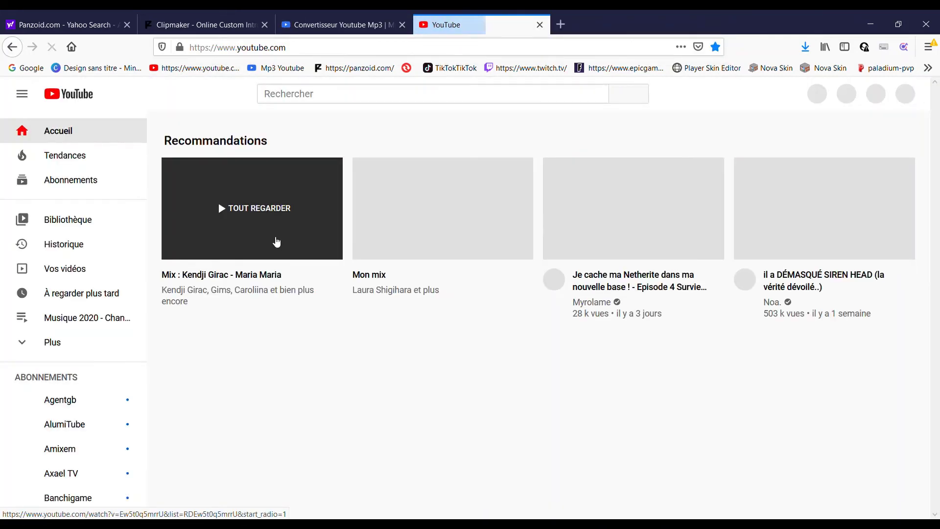
pyautogui.click(323, 96)
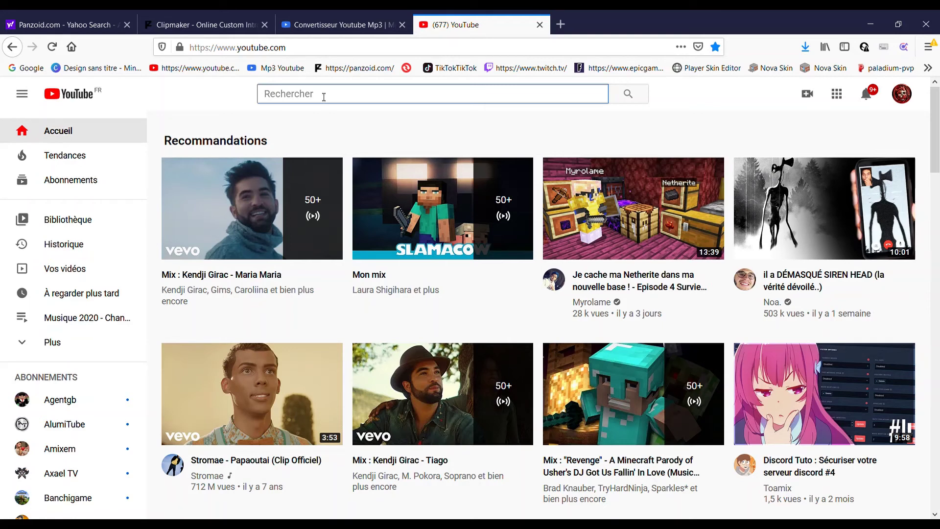
pyautogui.click(196, 211)
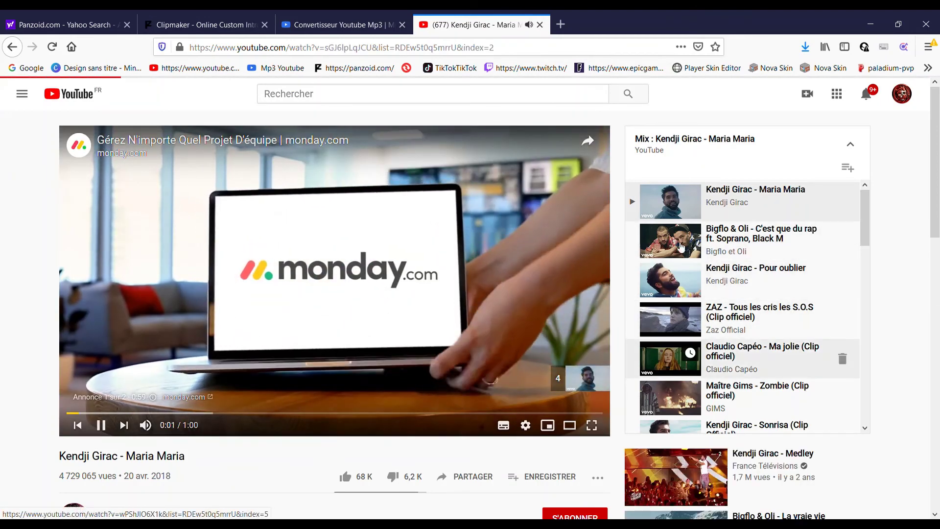
# Preview the beginnings of "Bigflo & Oli - C'est que du rap" and "Claudio Capéo - Ma jolie" from the mix.
pyautogui.click(754, 242)
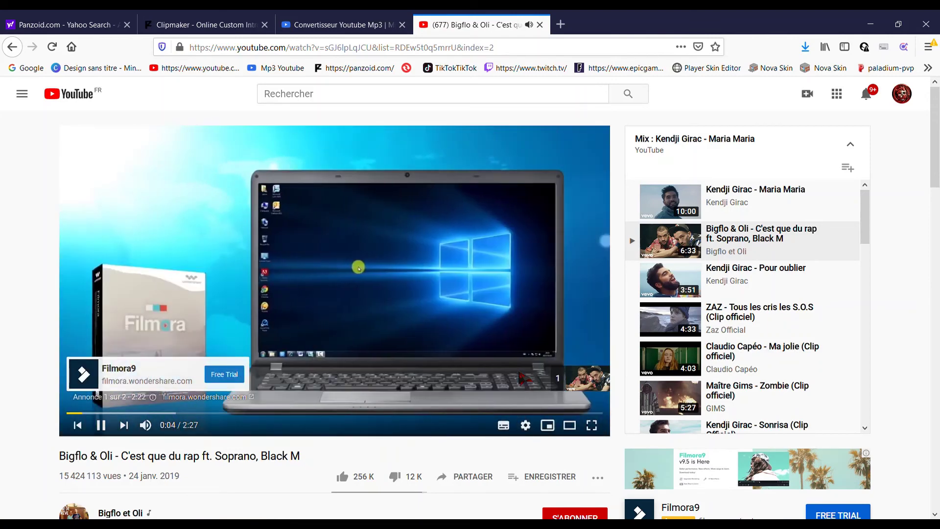
pyautogui.click(544, 378)
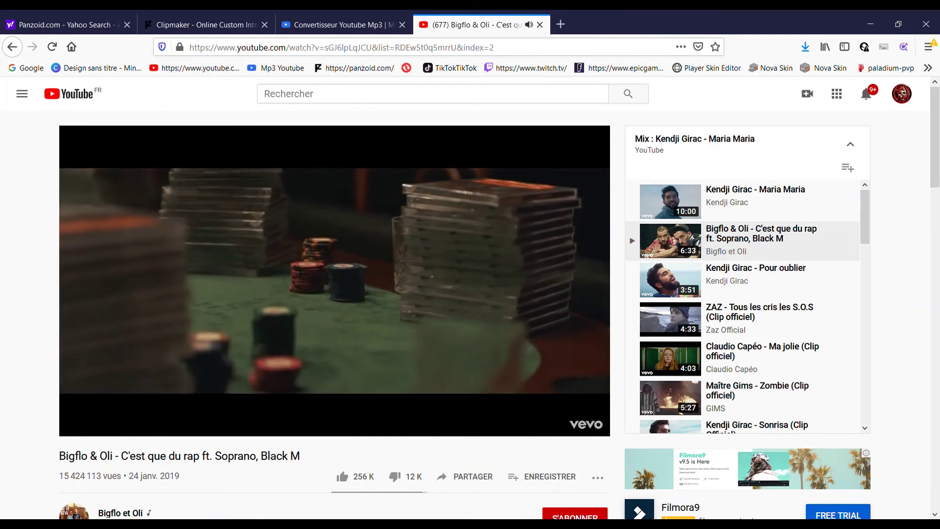
pyautogui.click(317, 320)
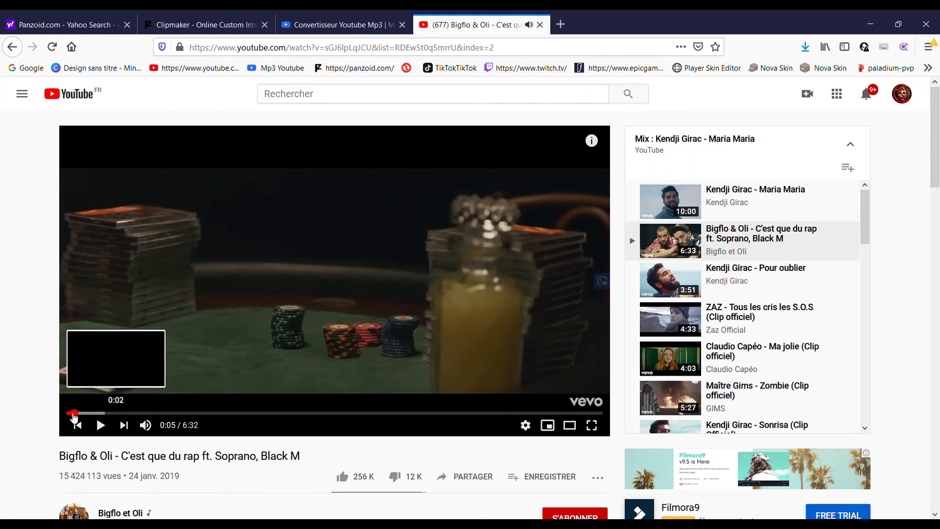
pyautogui.click(69, 413)
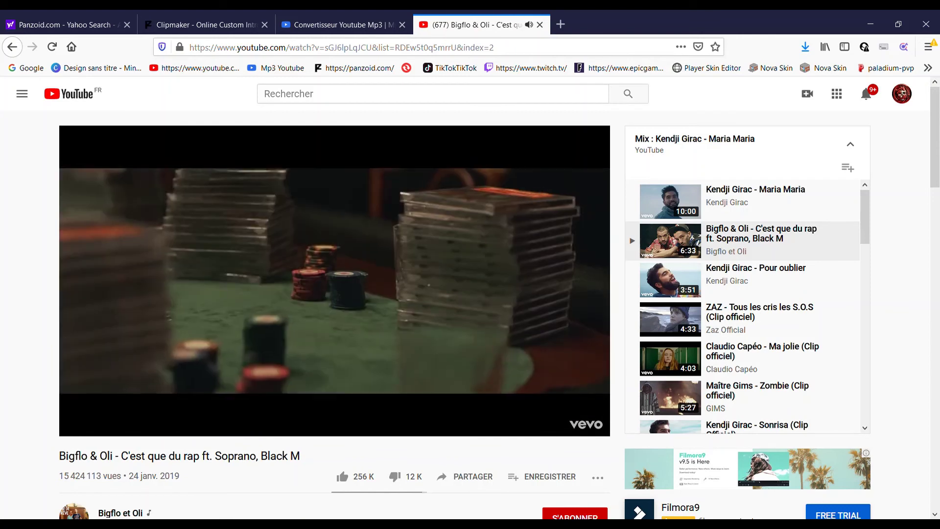
pyautogui.click(265, 322)
pyautogui.click(266, 322)
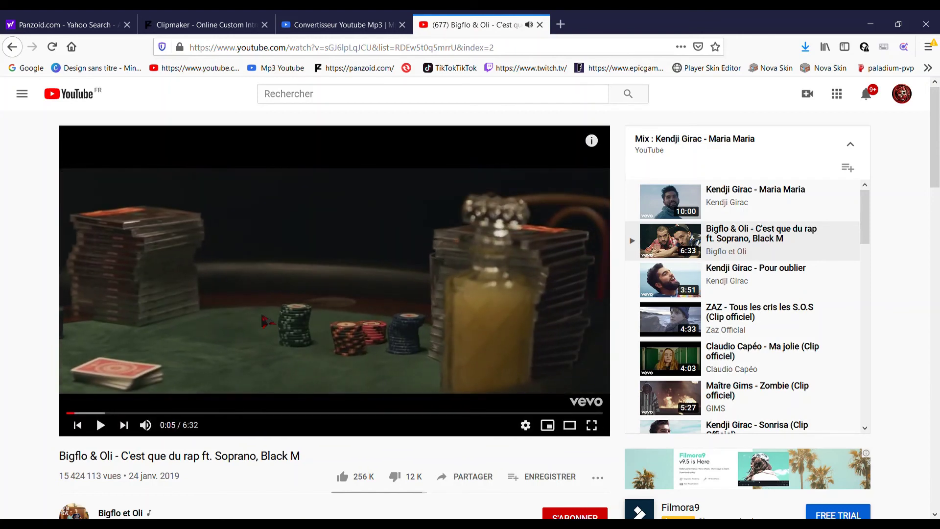
pyautogui.click(759, 363)
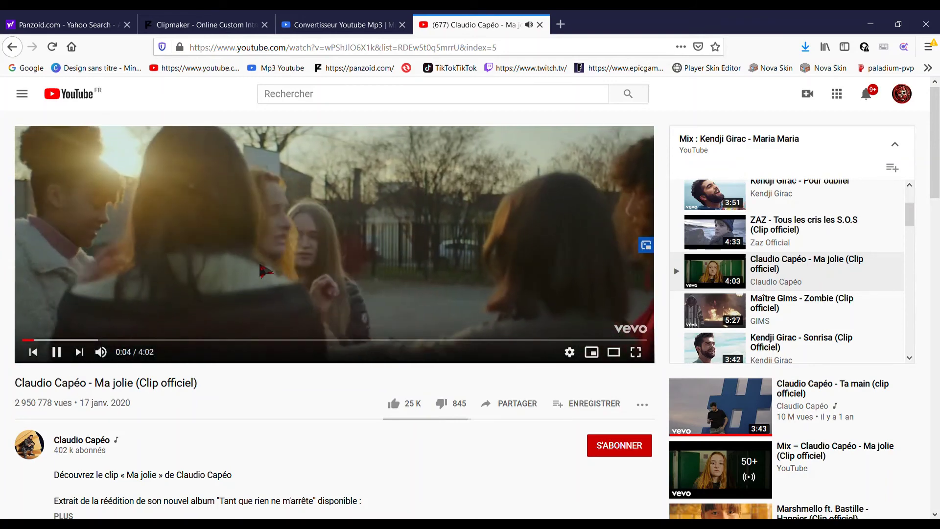
pyautogui.click(345, 278)
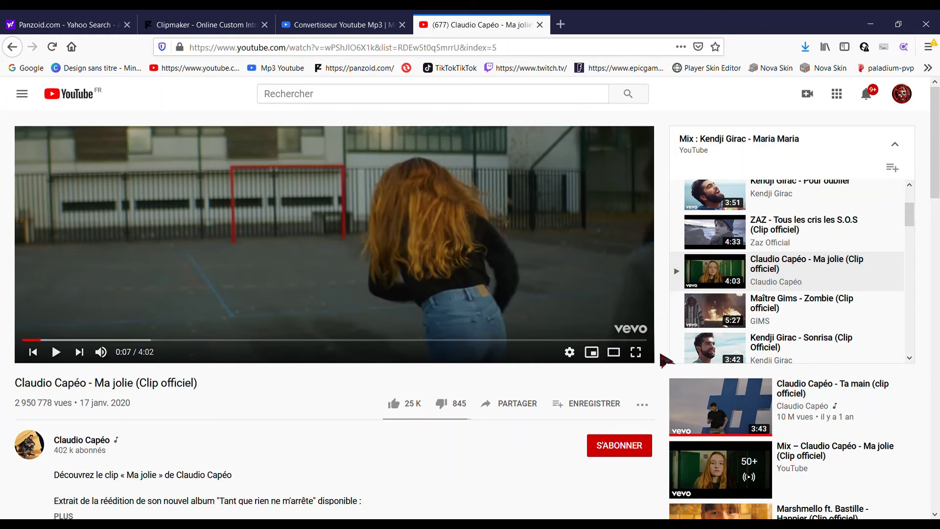
# Open "Kendji Girac - Tiago" from the mix's playlist and pause it after a few seconds.
pyautogui.scroll(-3, 784, 215)
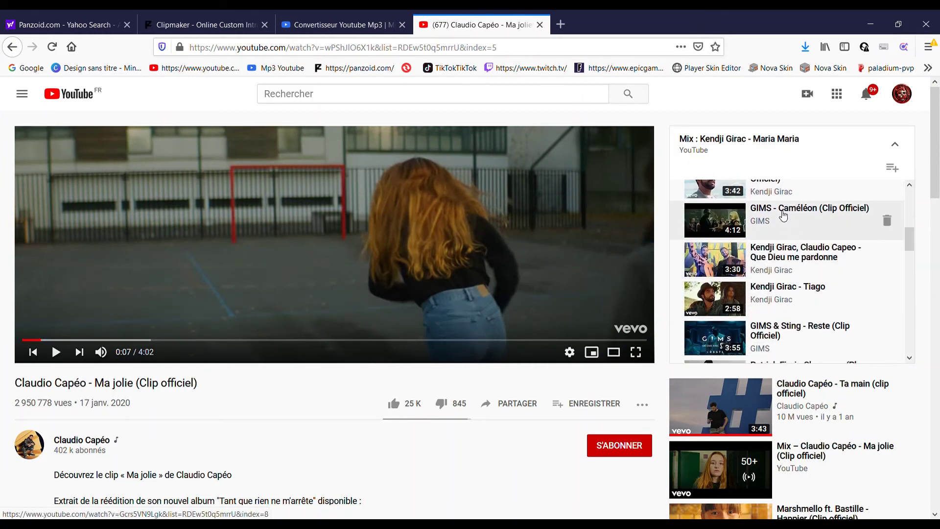
pyautogui.click(764, 303)
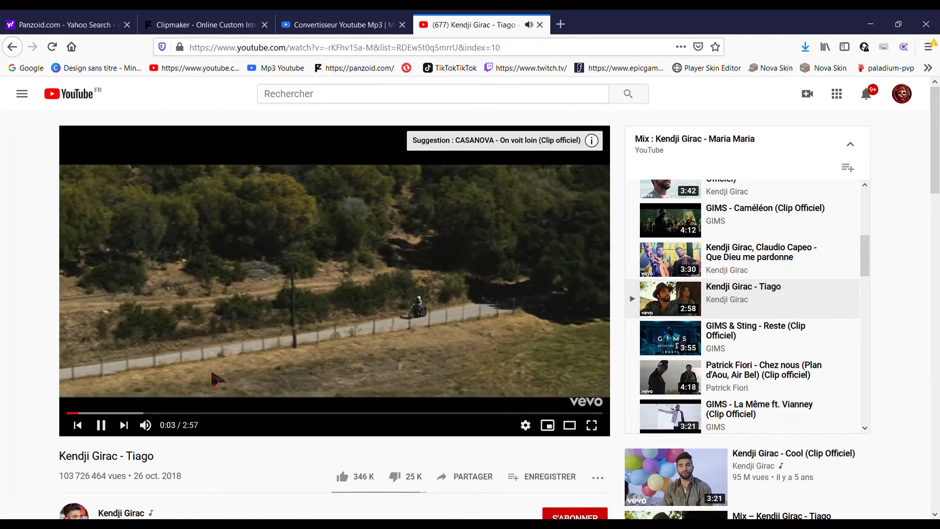
pyautogui.click(248, 355)
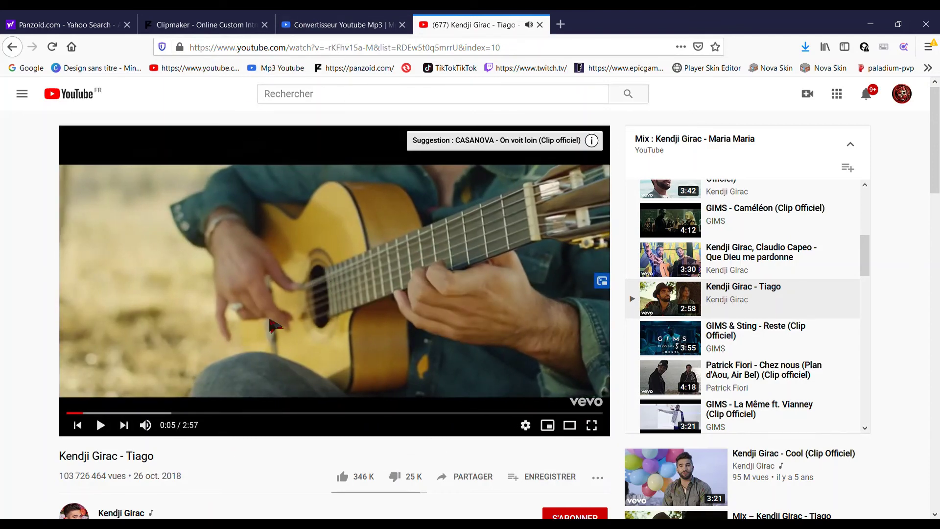
# Copy the full web address of the "Kendji Girac - Tiago" video.
pyautogui.click(541, 51)
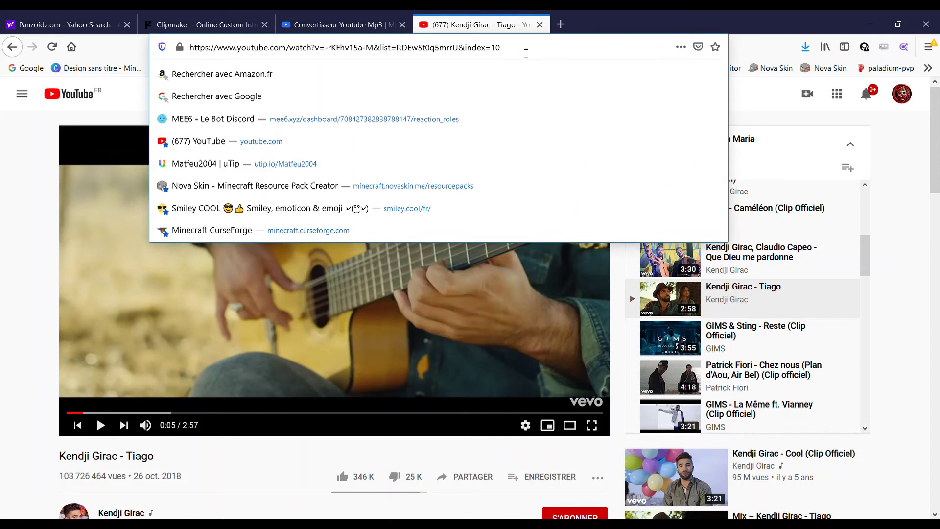
pyautogui.click(526, 54)
pyautogui.click(526, 53)
pyautogui.moveTo(526, 53); pyautogui.dragTo(216, 53)
pyautogui.click(533, 55)
pyautogui.click(519, 52)
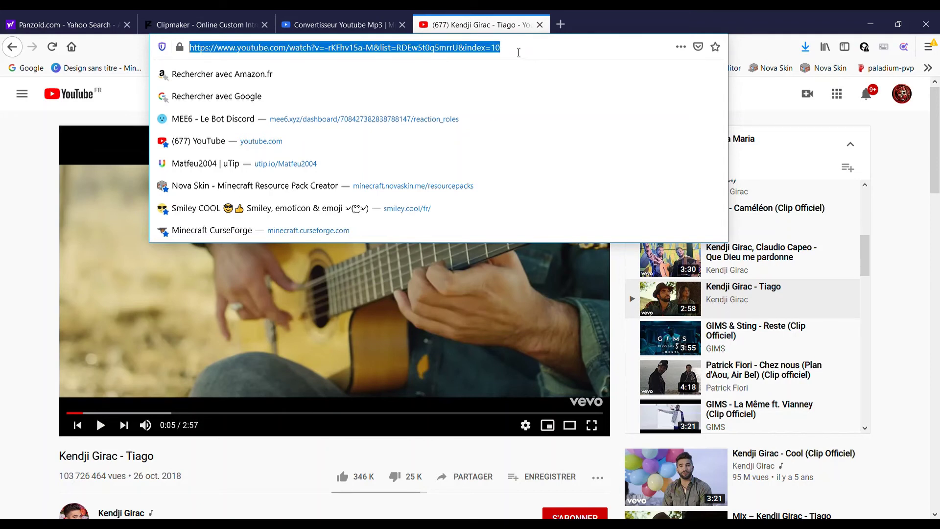
pyautogui.hotkey('ctrl', 'c')
# Switch to the Mp3 Youtube converter, paste the video link and submit it for conversion to MP3.
pyautogui.click(363, 25)
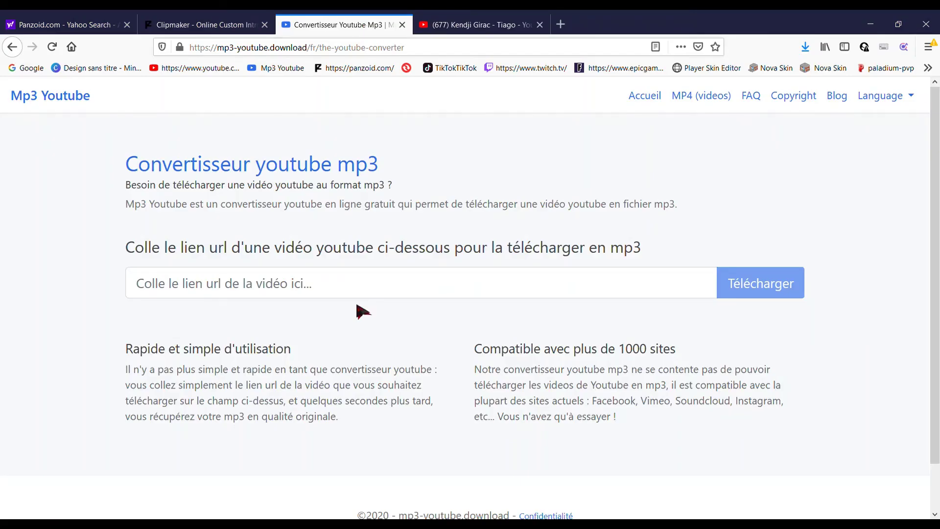
pyautogui.click(361, 282)
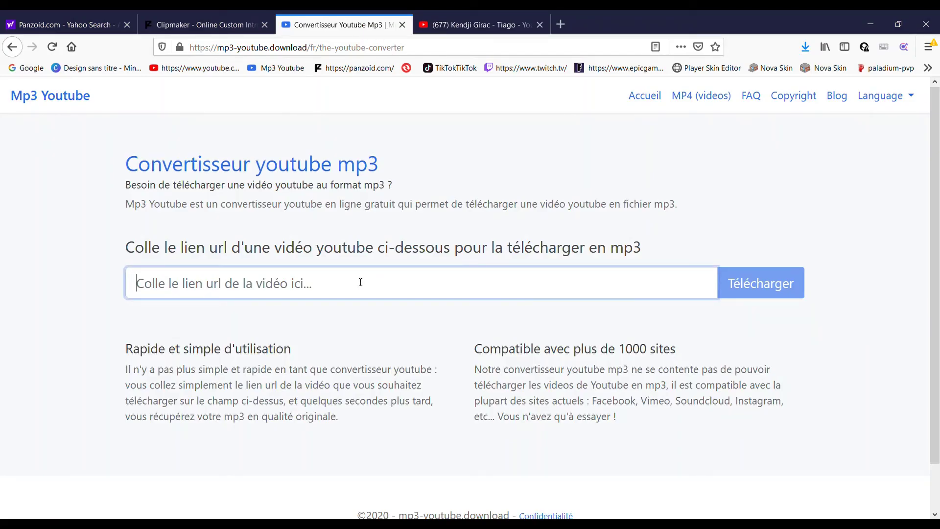
pyautogui.hotkey('ctrl', 'v')
pyautogui.click(788, 285)
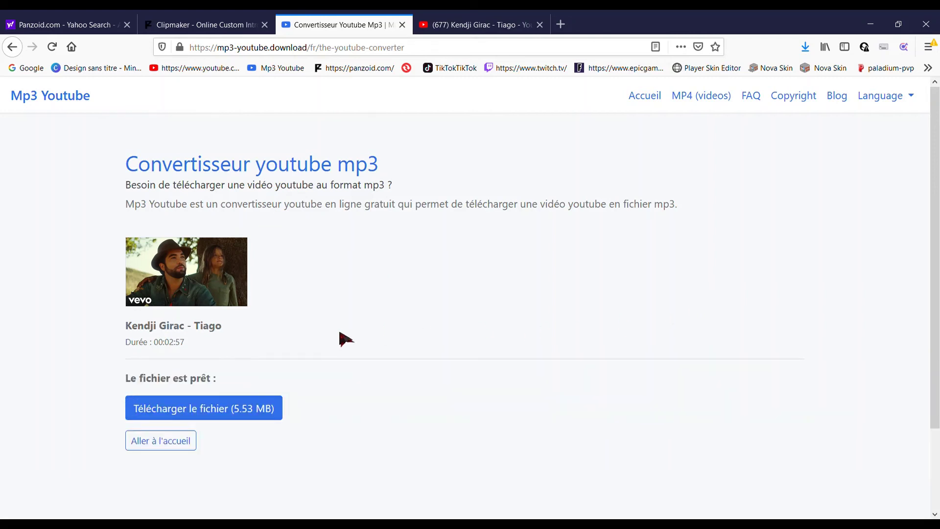
# Download the converted "Kendji Girac - Tiago" file, close the advertising page that opens, and return to Clipmaker.
pyautogui.click(218, 416)
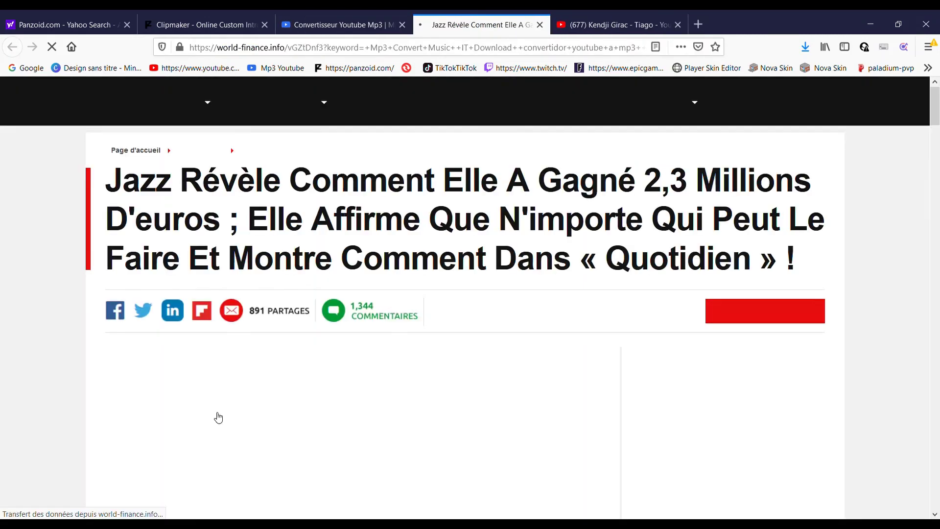
pyautogui.click(539, 25)
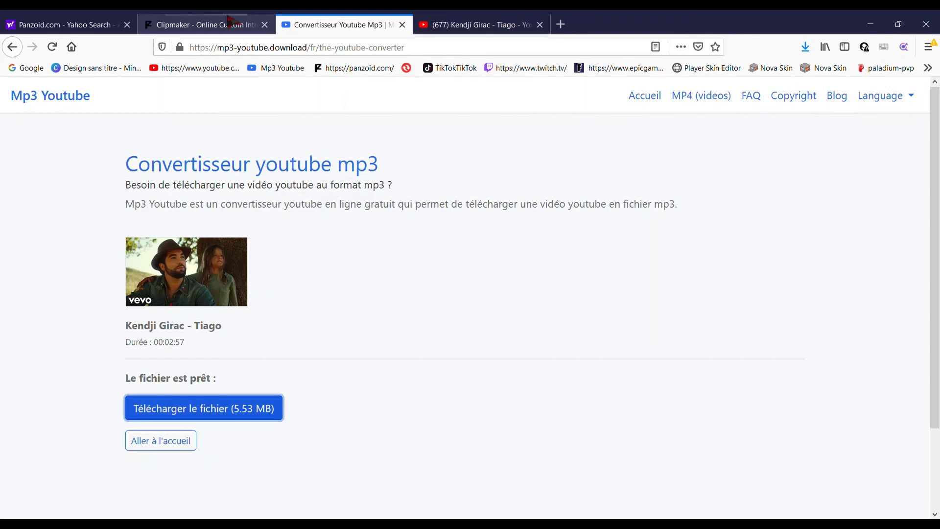
pyautogui.click(193, 21)
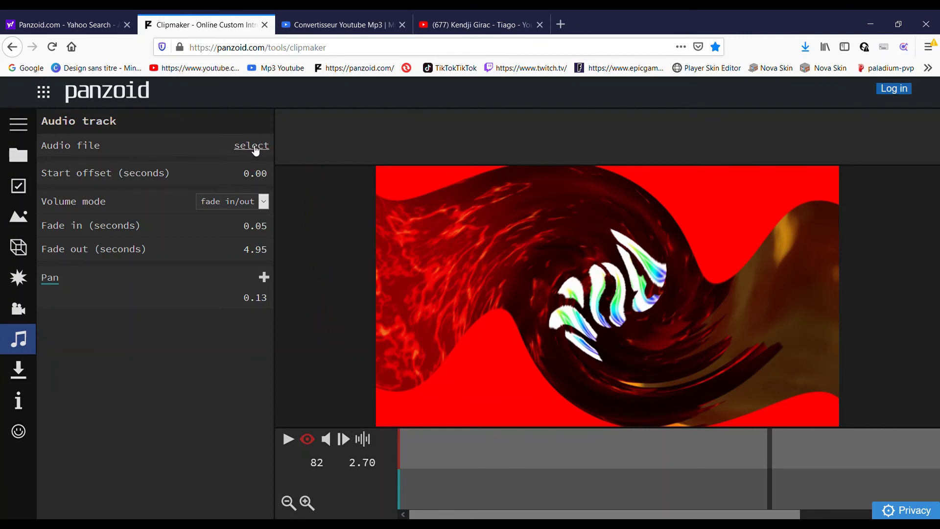
# Load the downloaded music file as the audio track, play the intro from the start, and rewind it to the first frame.
pyautogui.click(254, 147)
pyautogui.moveTo(777, 447); pyautogui.dragTo(274, 480)
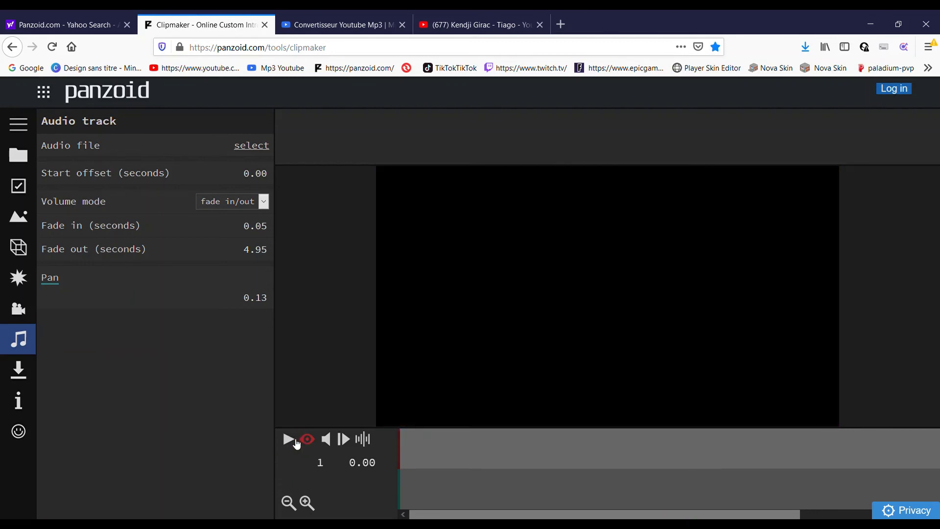
pyautogui.click(295, 442)
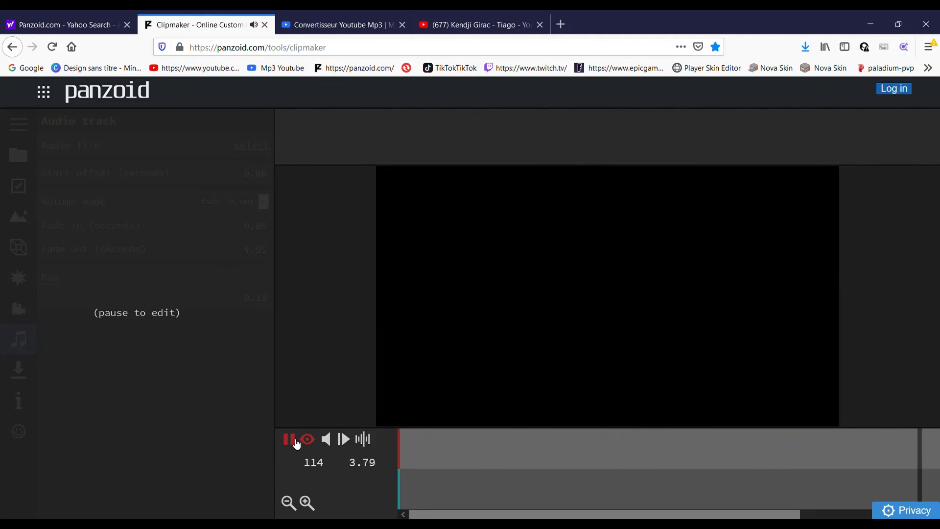
pyautogui.click(296, 443)
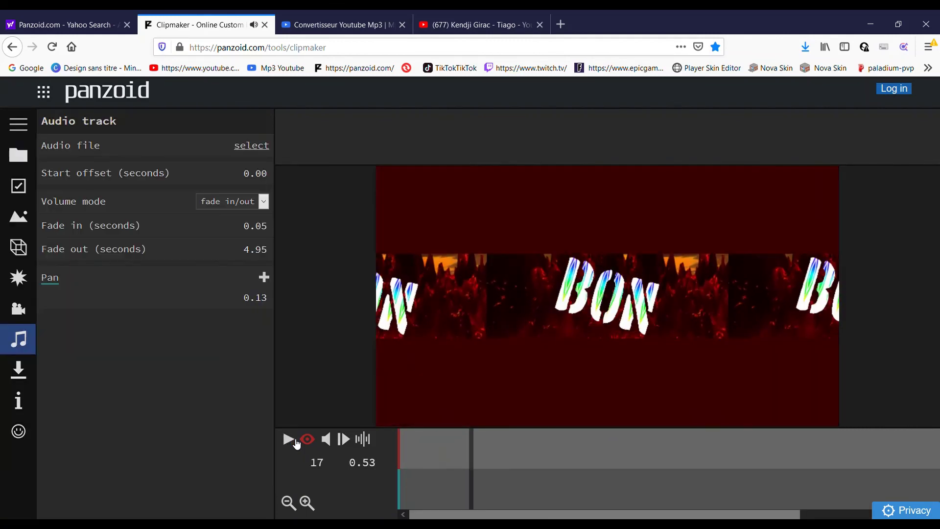
pyautogui.moveTo(479, 458); pyautogui.dragTo(349, 496)
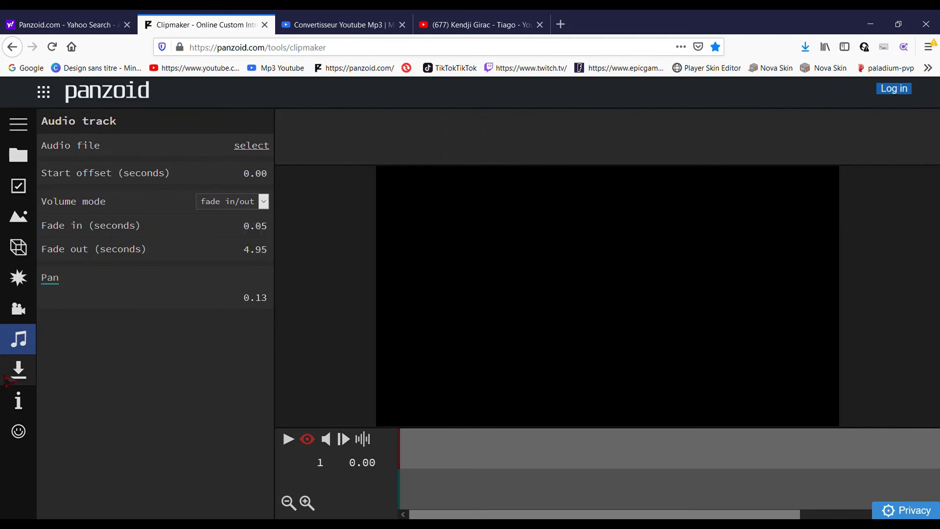
# Render the intro in balanced mode as .mkv (vp8/opus) and download the finished video.
pyautogui.click(18, 371)
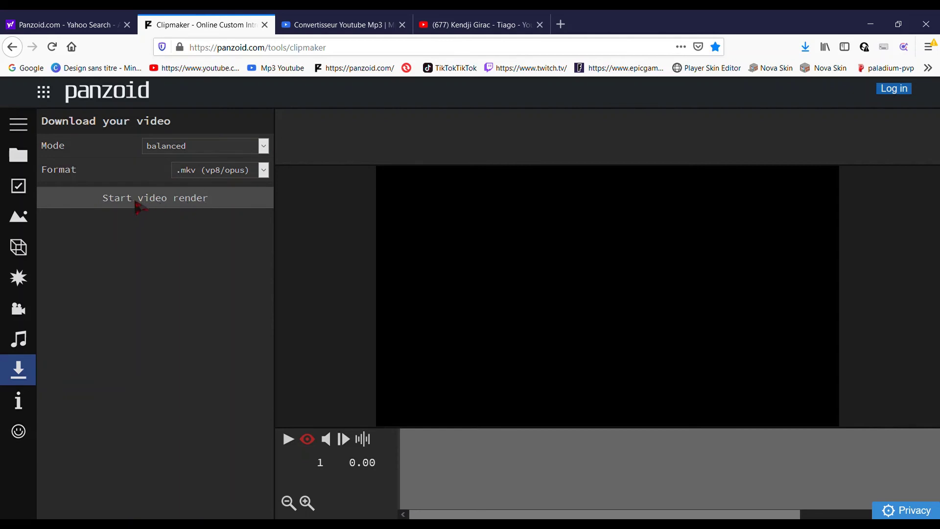
pyautogui.click(160, 206)
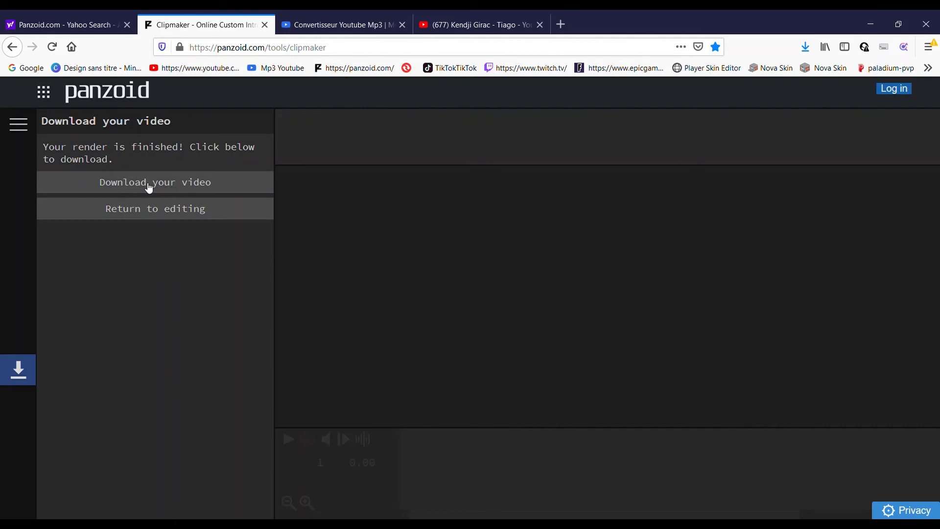
pyautogui.click(118, 185)
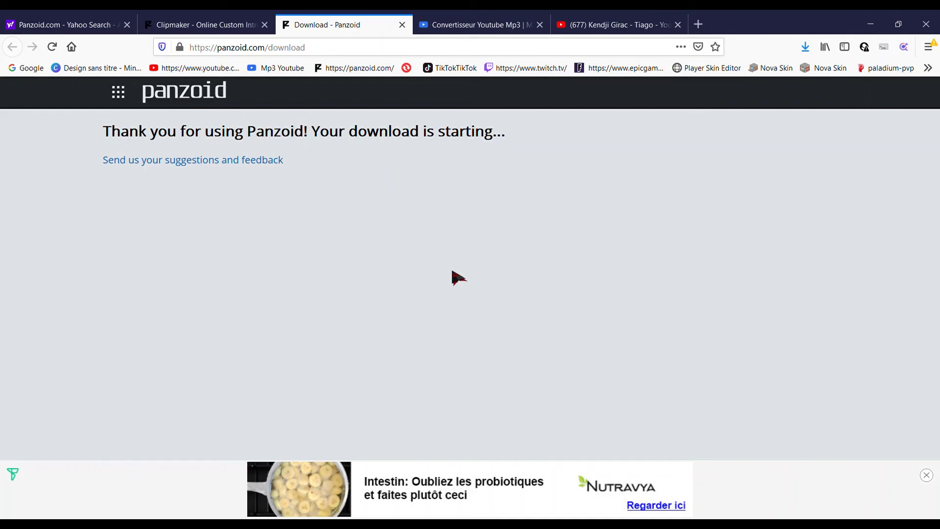
# Switch to the Photos video editor, add the rendered intro from this PC to the "Test intro" project, and place it in the storyboard.
pyautogui.hotkey('alt', 'Tab')
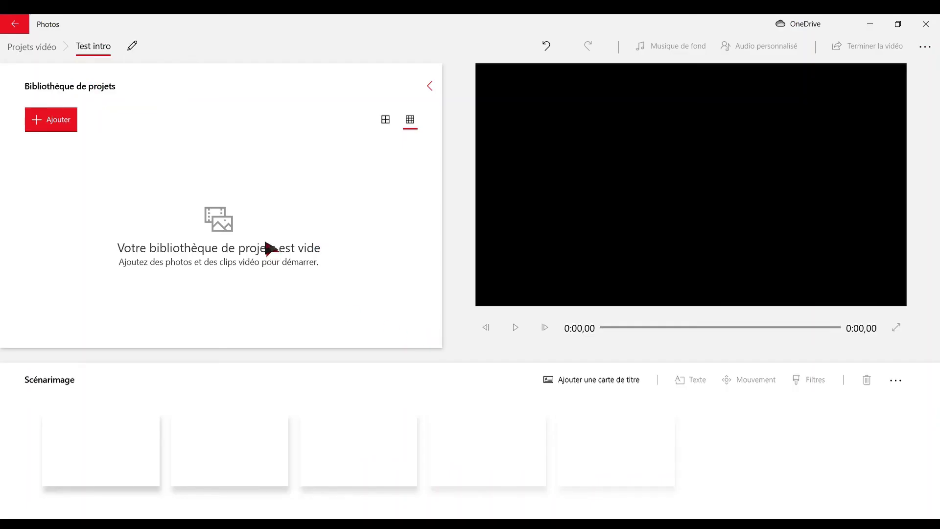
pyautogui.click(46, 126)
pyautogui.click(90, 149)
pyautogui.click(539, 299)
pyautogui.click(76, 117)
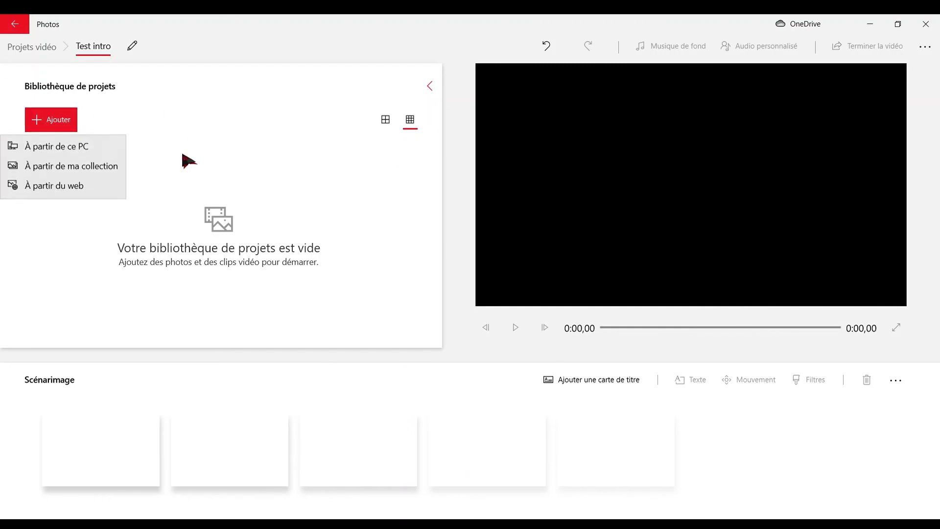
pyautogui.click(147, 160)
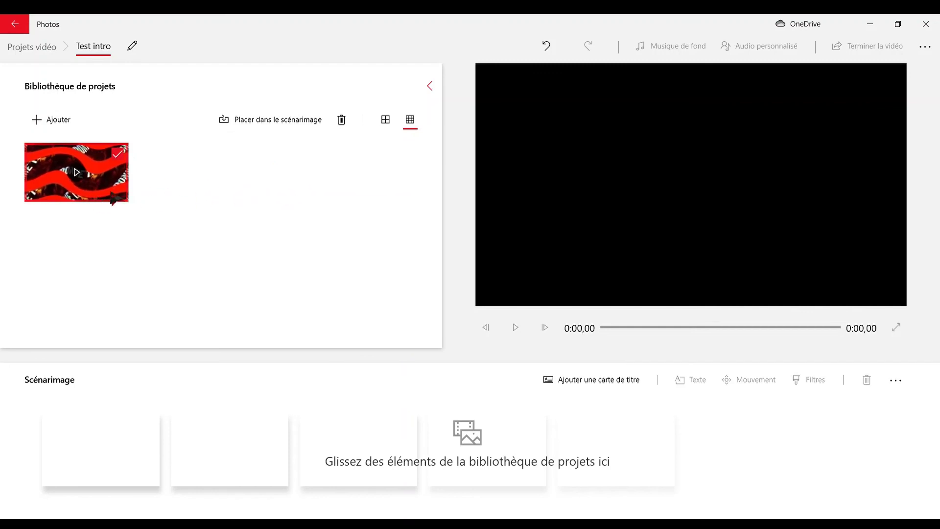
pyautogui.click(242, 121)
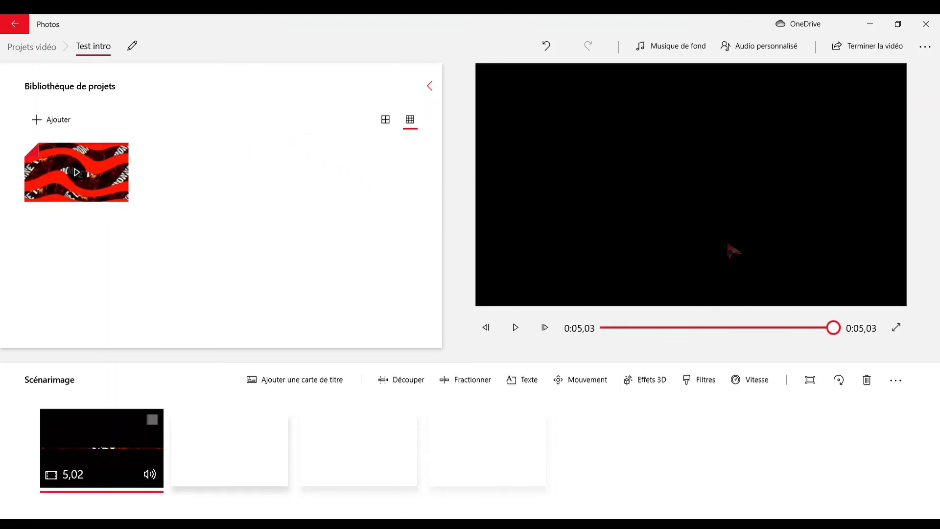
pyautogui.click(765, 53)
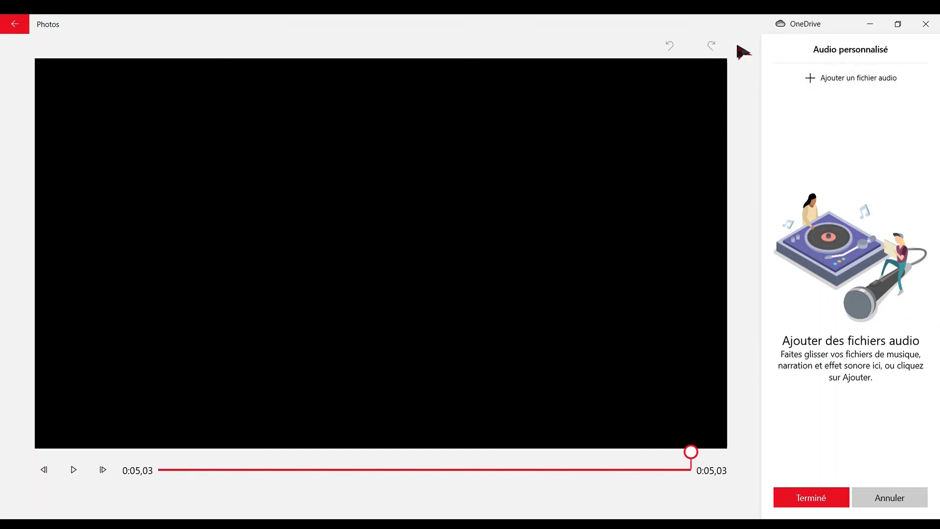
pyautogui.click(925, 495)
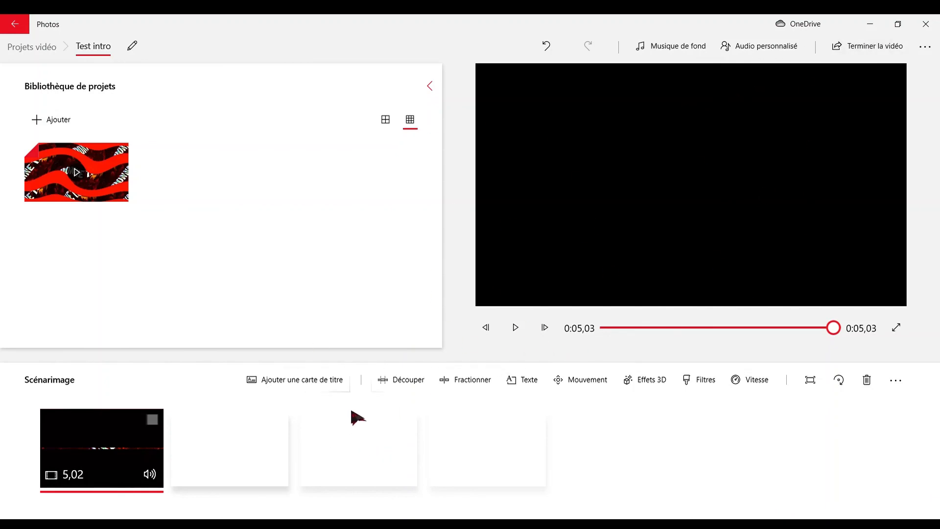
pyautogui.click(461, 381)
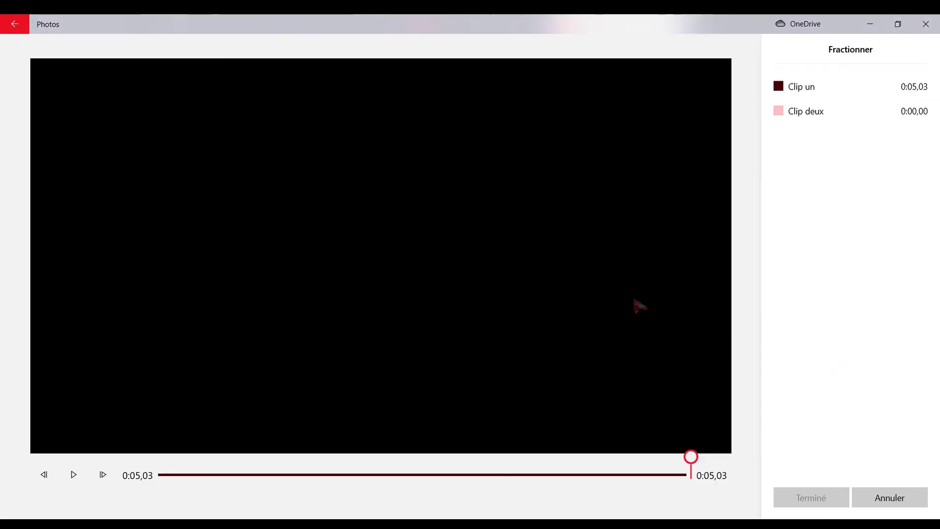
pyautogui.click(890, 498)
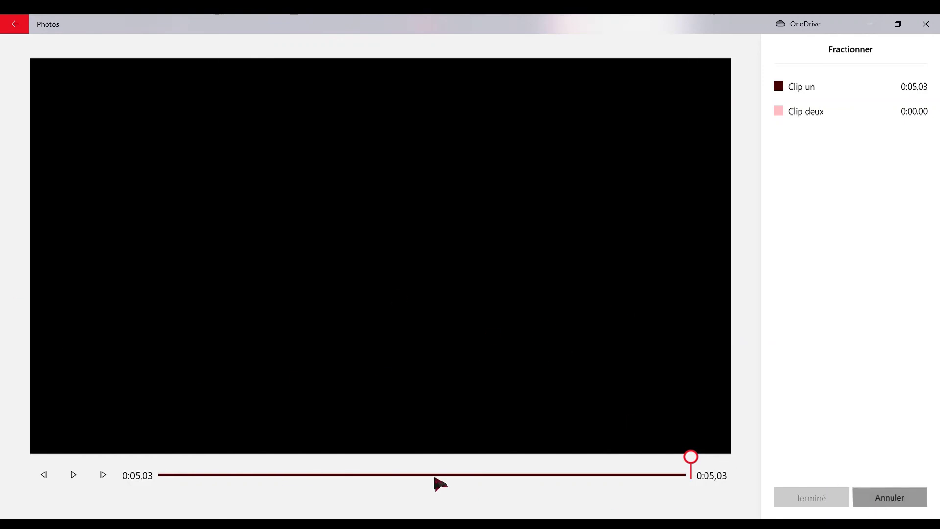
pyautogui.click(392, 382)
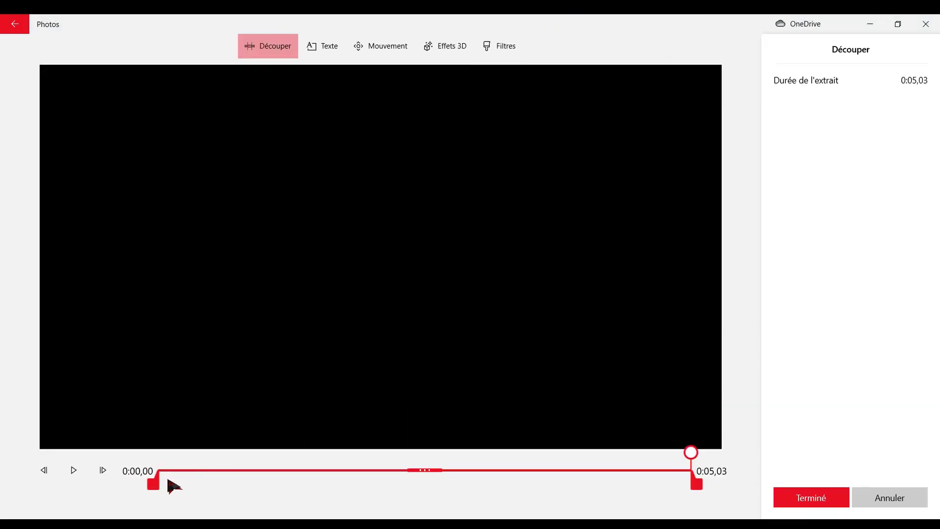
pyautogui.click(891, 496)
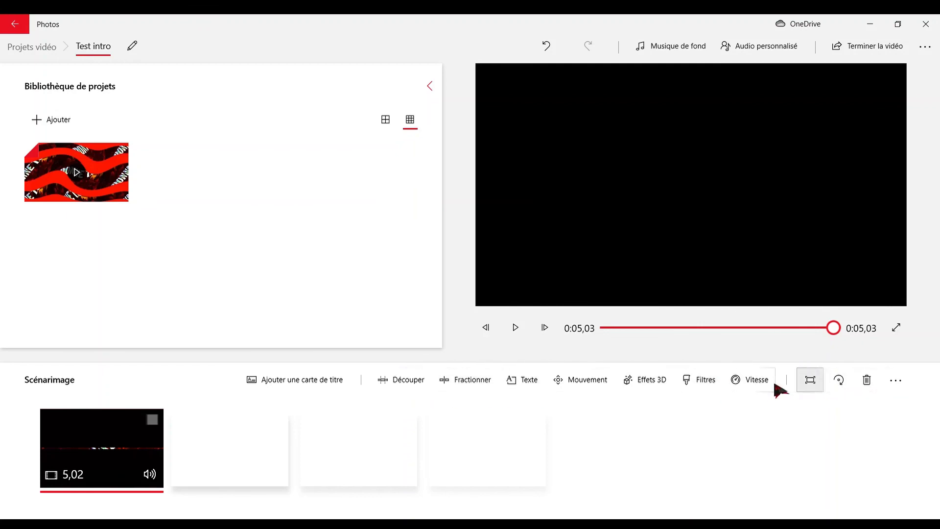
pyautogui.click(467, 380)
pyautogui.moveTo(691, 458); pyautogui.dragTo(590, 457)
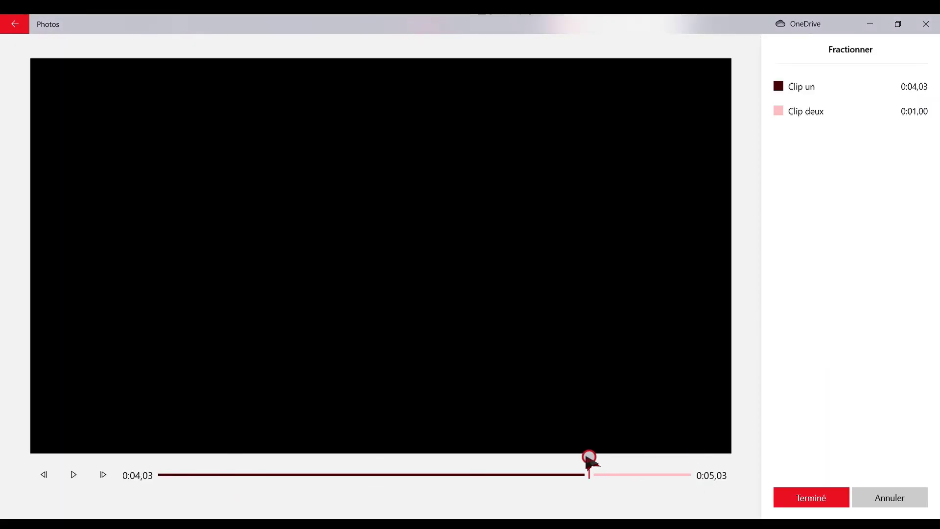
pyautogui.click(914, 505)
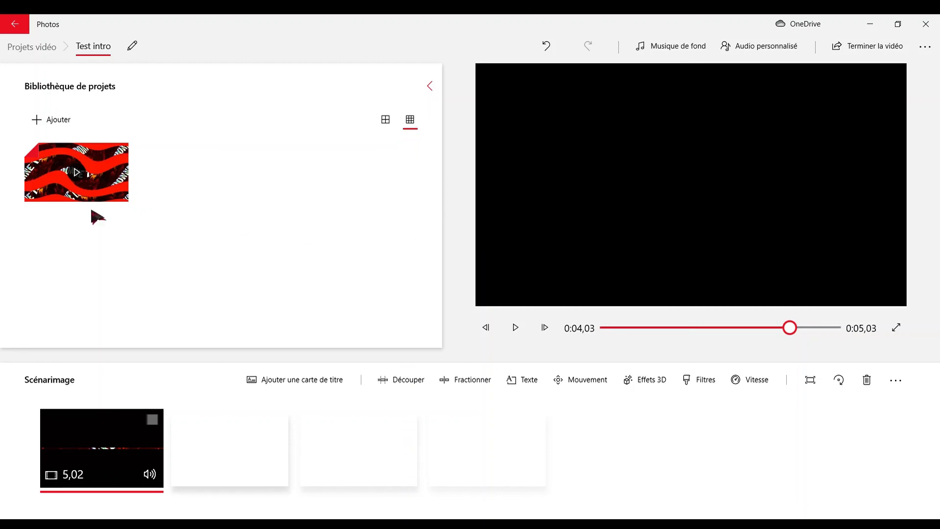
# Rewind the "Test intro" project to the beginning and play the storyboard clip.
pyautogui.moveTo(786, 328); pyautogui.dragTo(453, 349)
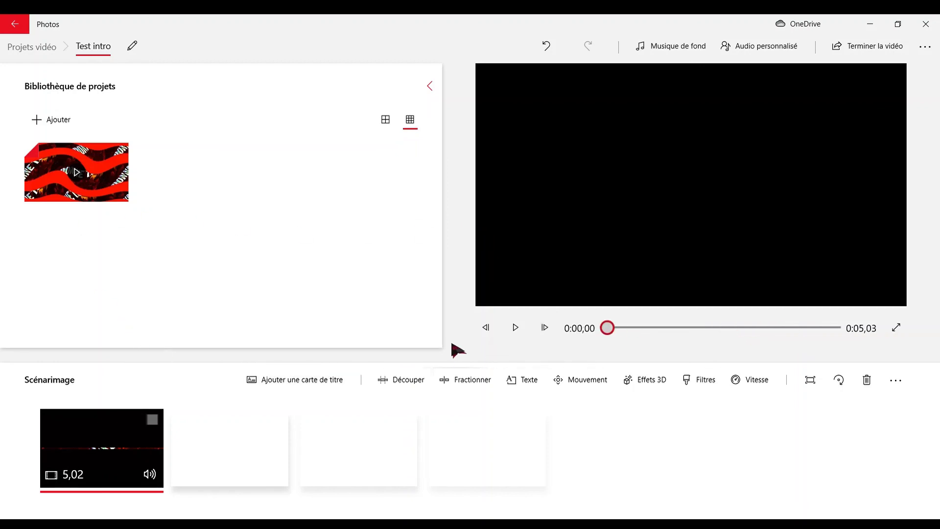
pyautogui.click(523, 341)
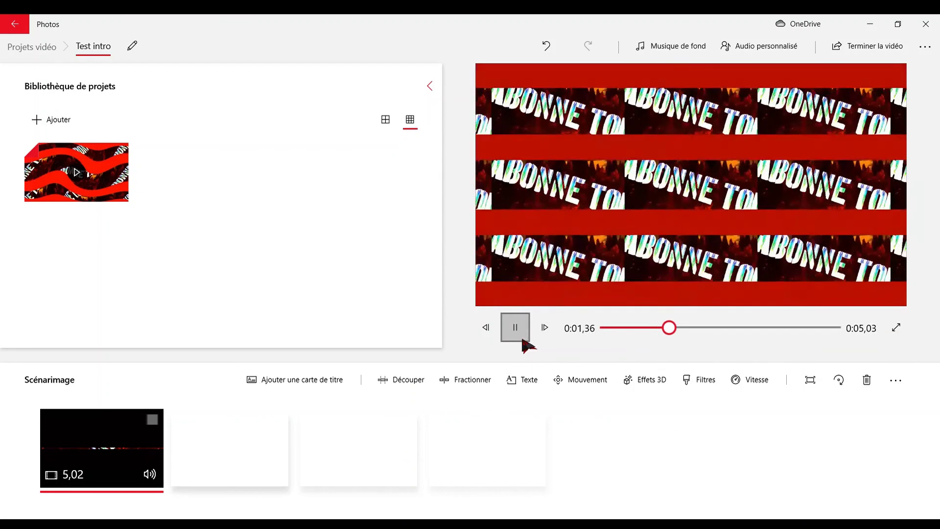